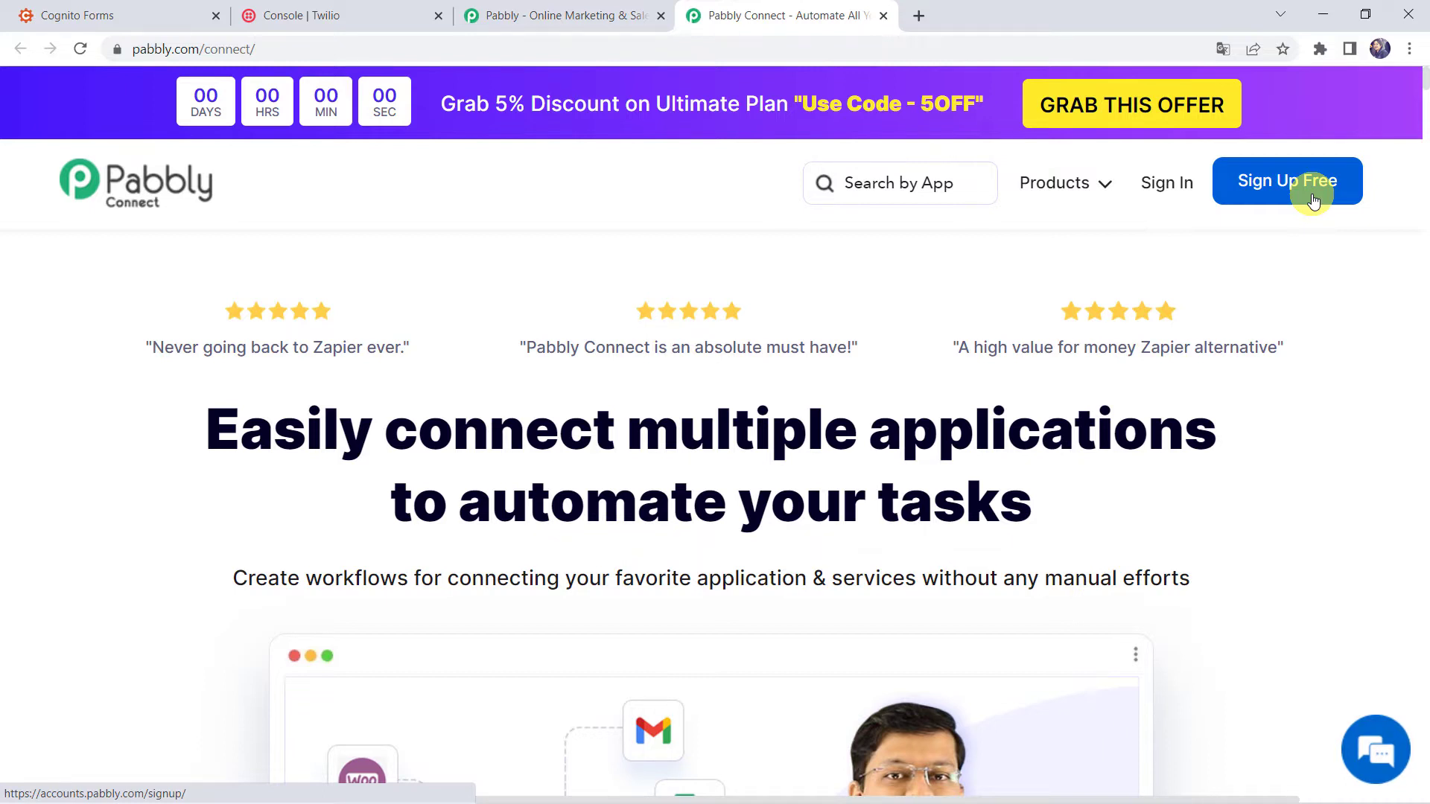
Sign in and open the Pabbly Connect dashboard to review task usage and existing workflows.
left_click(1164, 190)
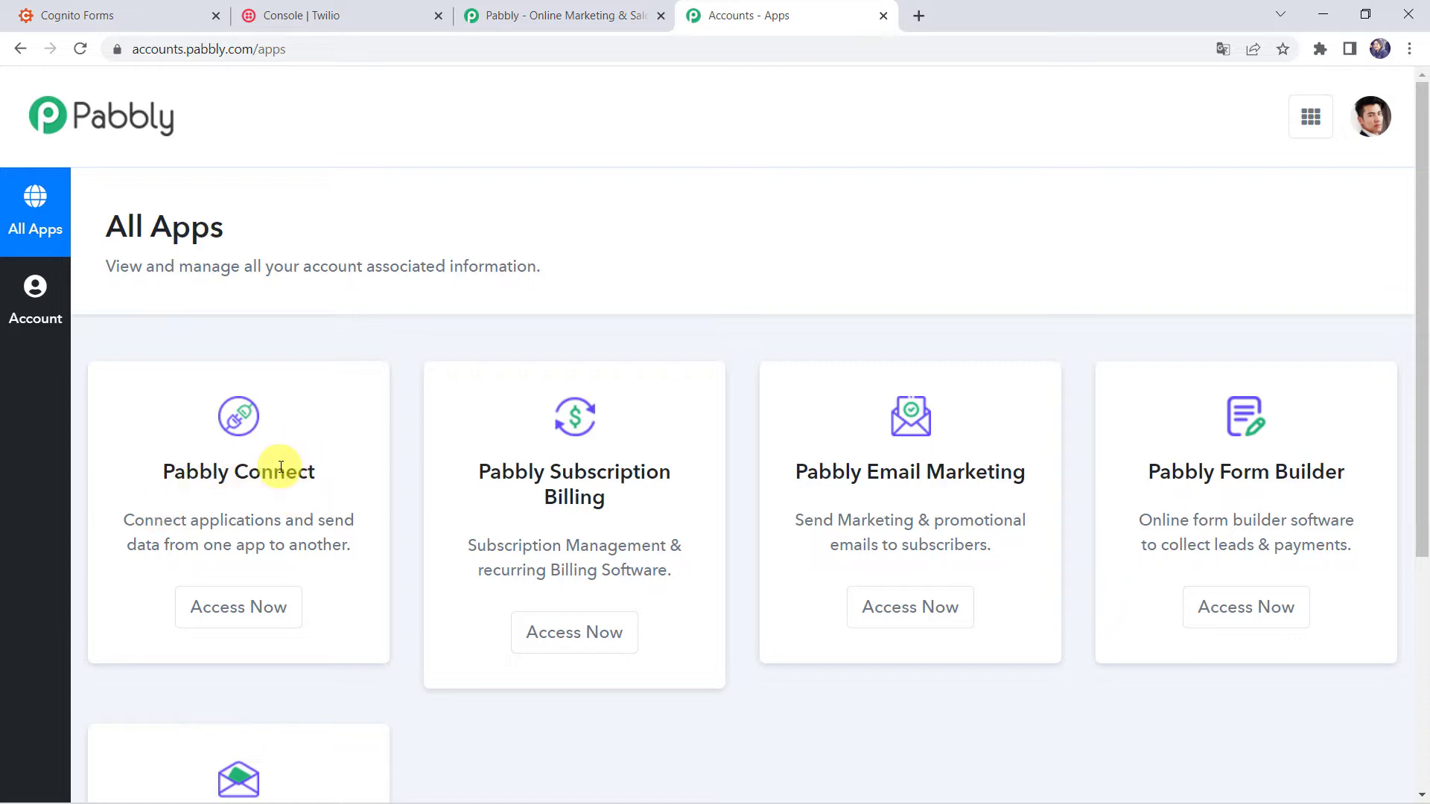
left_click(242, 608)
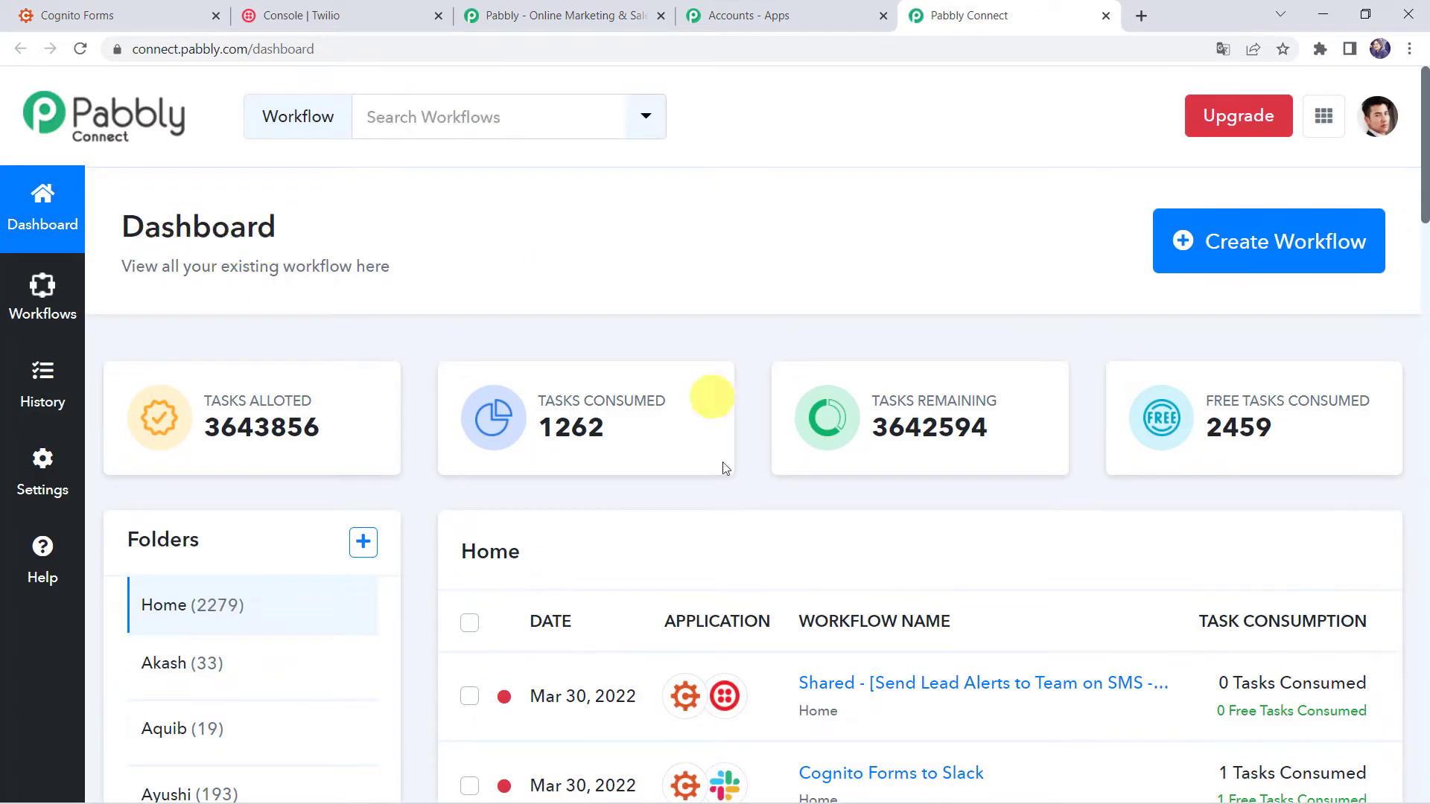
scroll(713, 510, "down", 7)
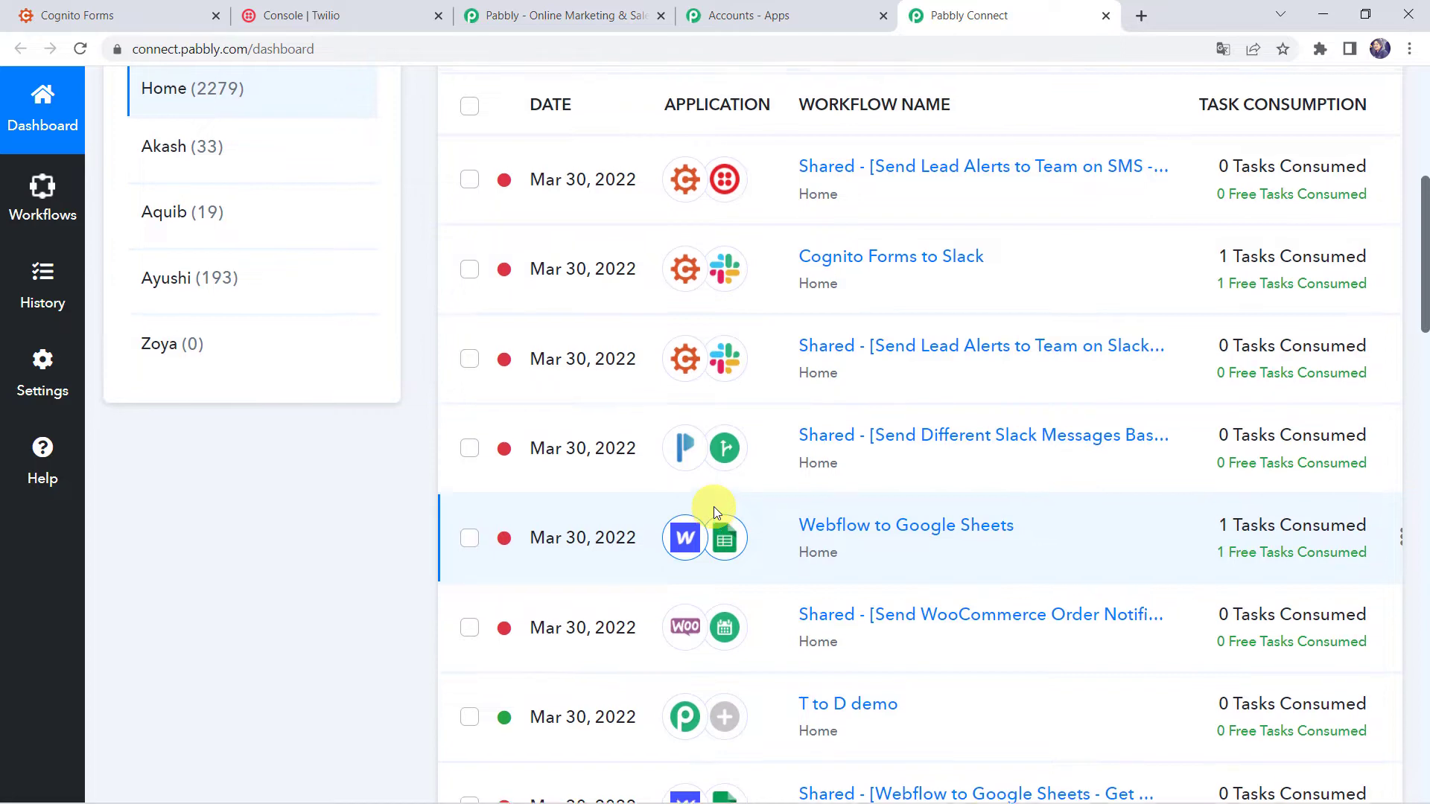
scroll(713, 506, "up", 7)
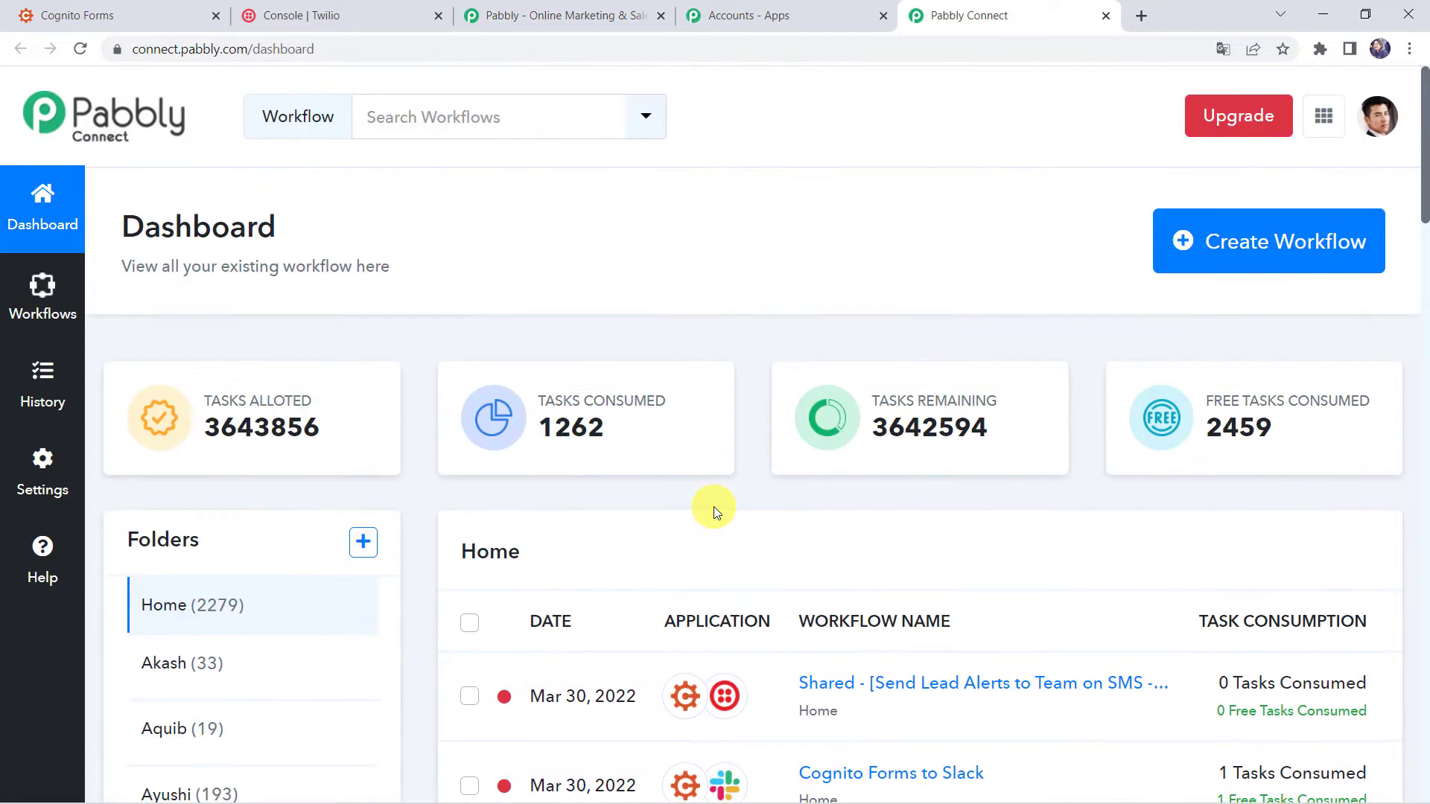
Create a new workflow named 'Cognito Forms to Twilio Integration'.
left_click(1261, 254)
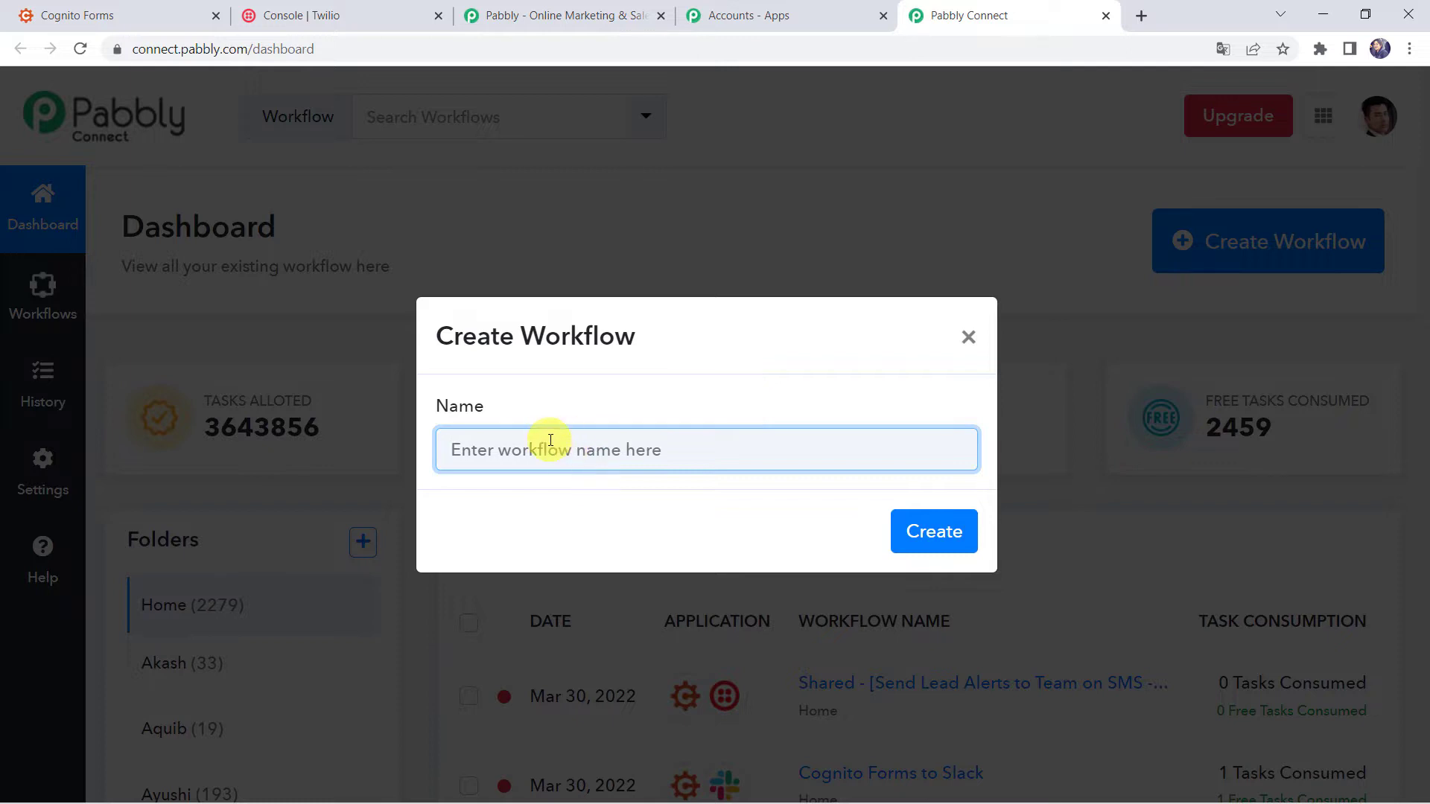
type("Cognito Forms to Twilio Integration")
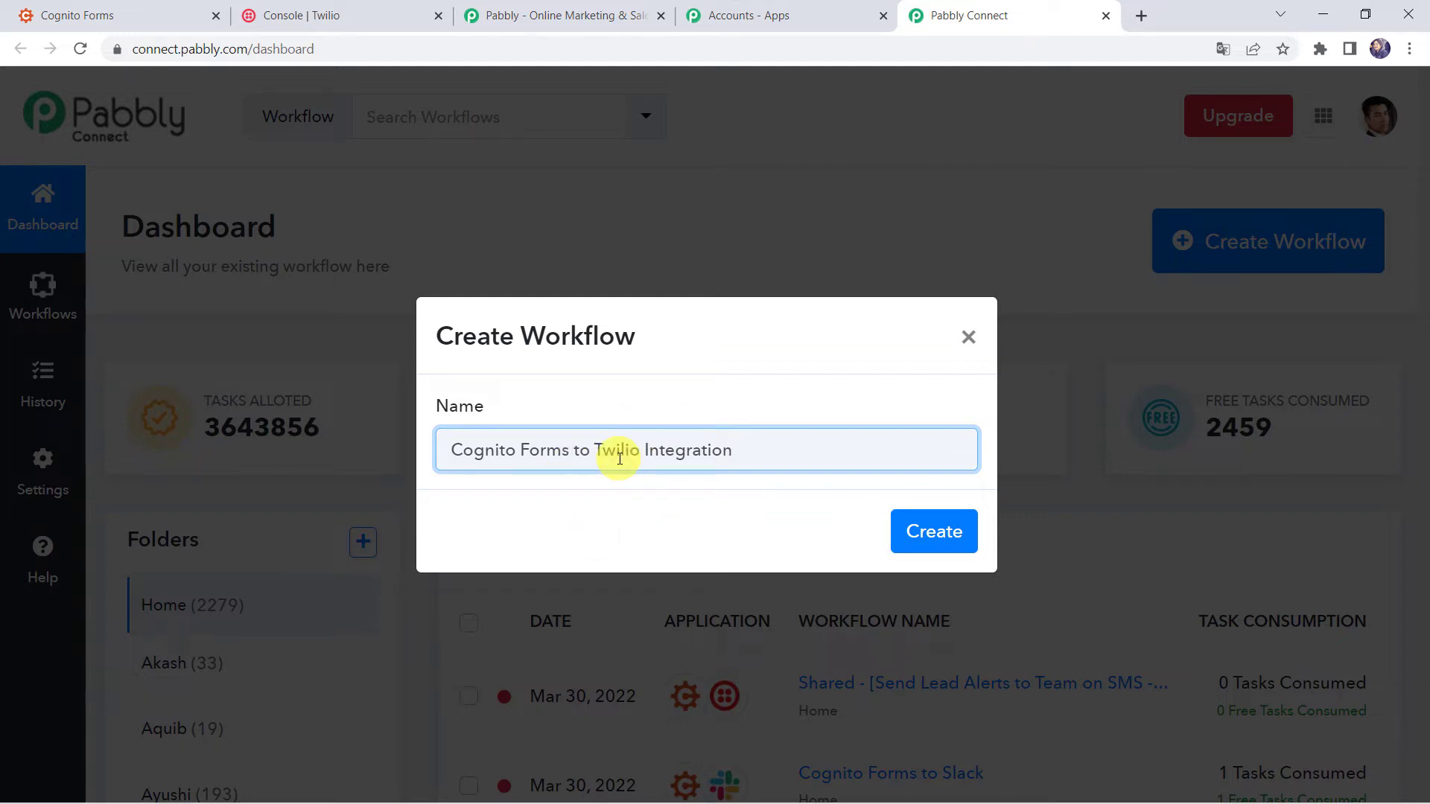
left_click(935, 530)
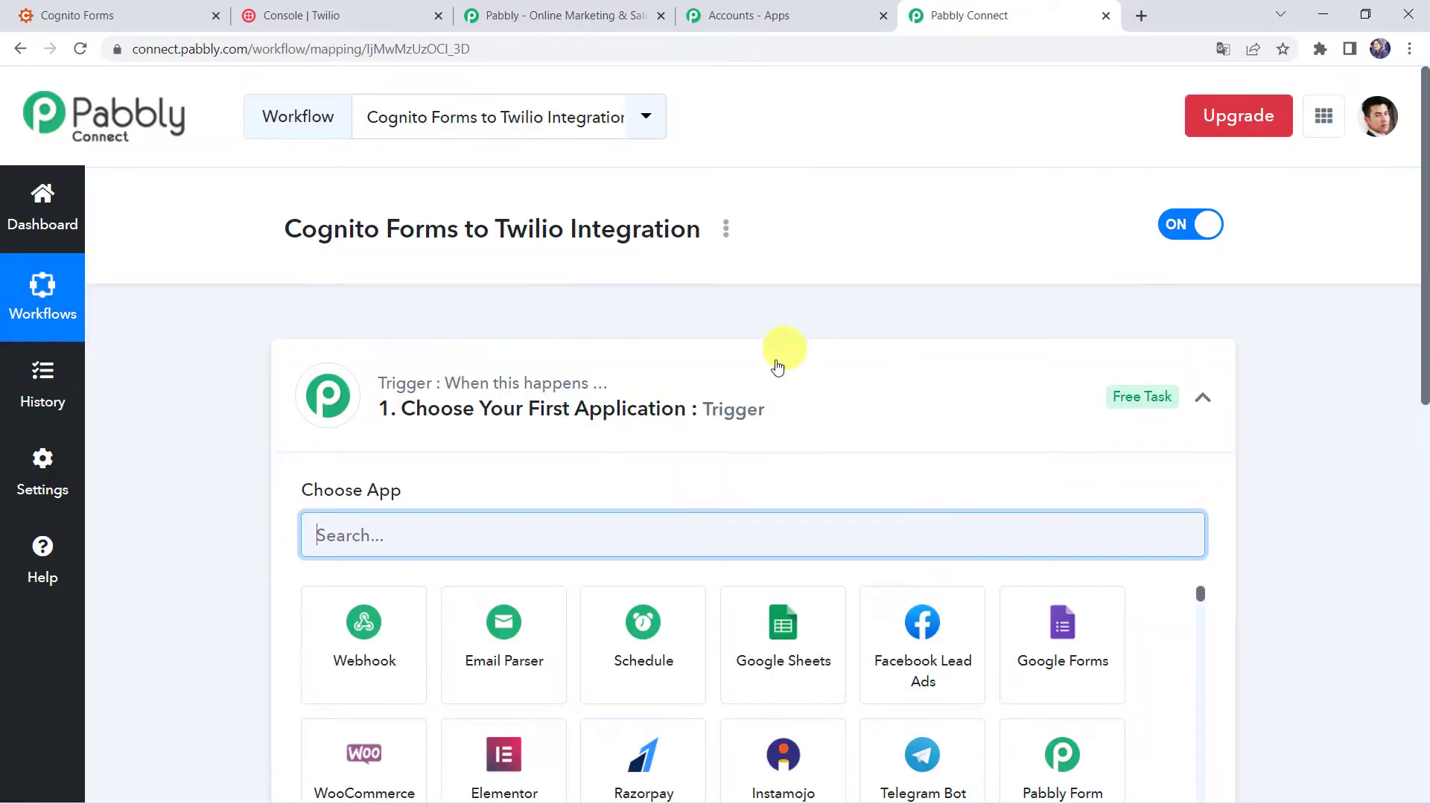
Search for 'Cogni' and choose Cognito Forms as the trigger app.
left_click(791, 416)
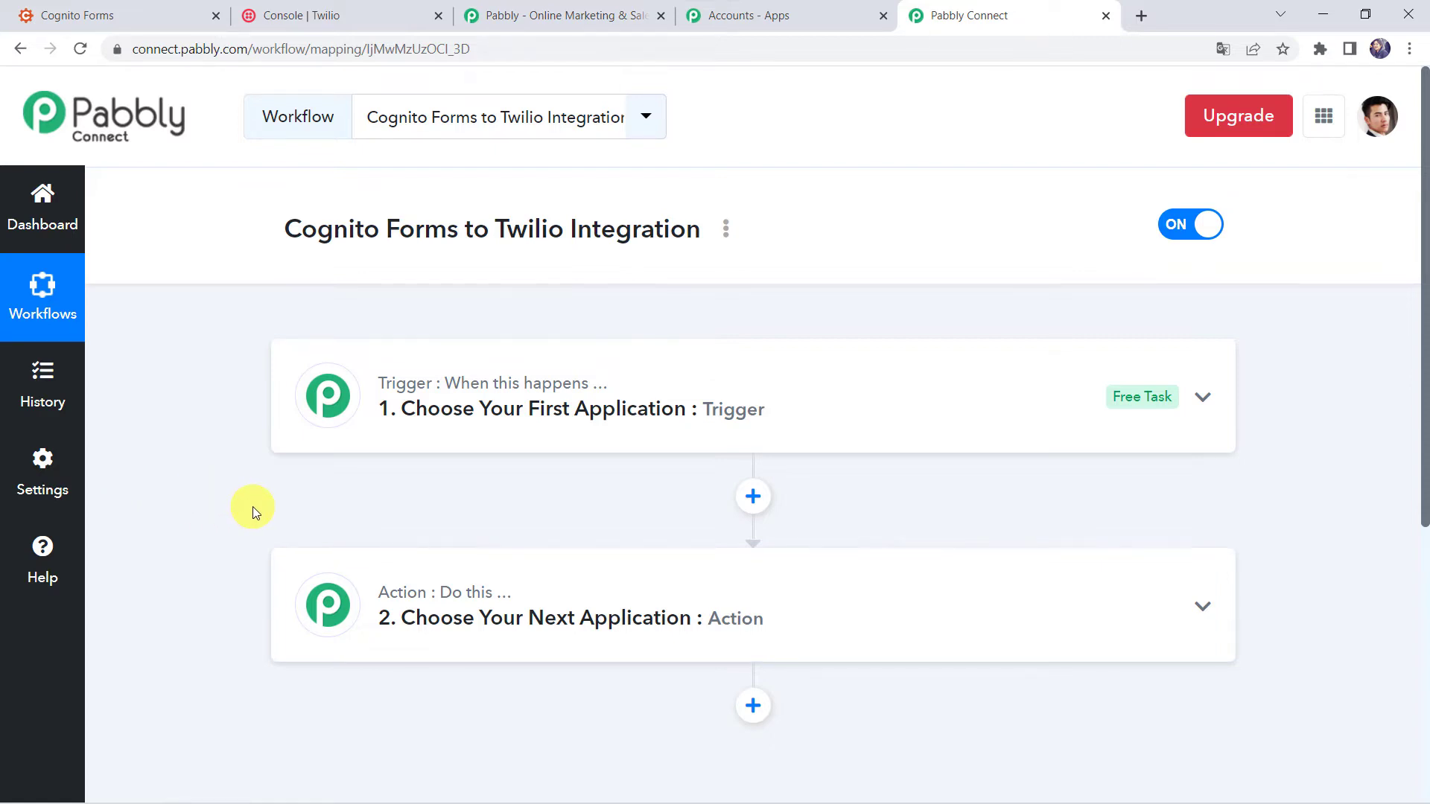
left_click(791, 410)
left_click(401, 523)
type("Cognit")
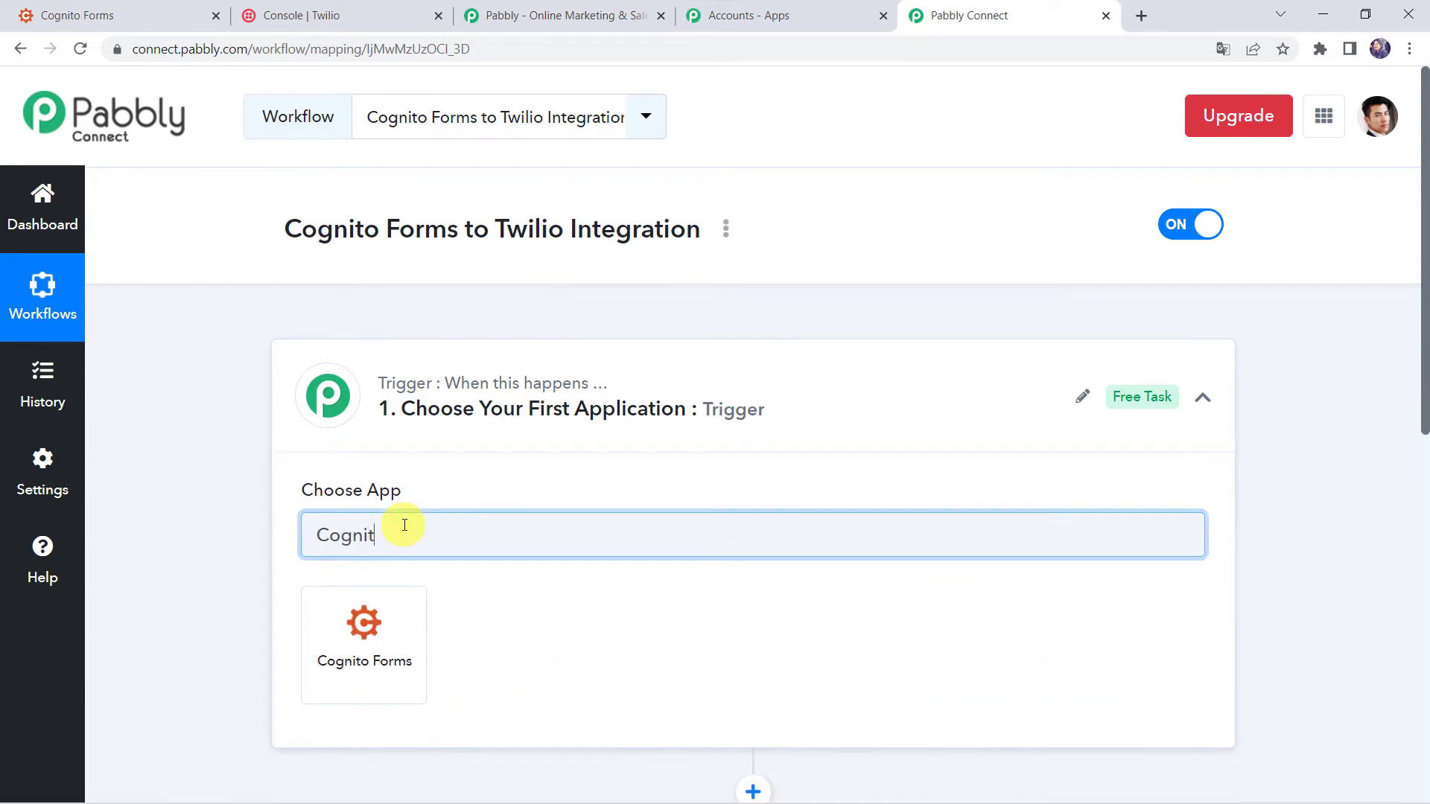
left_click(359, 684)
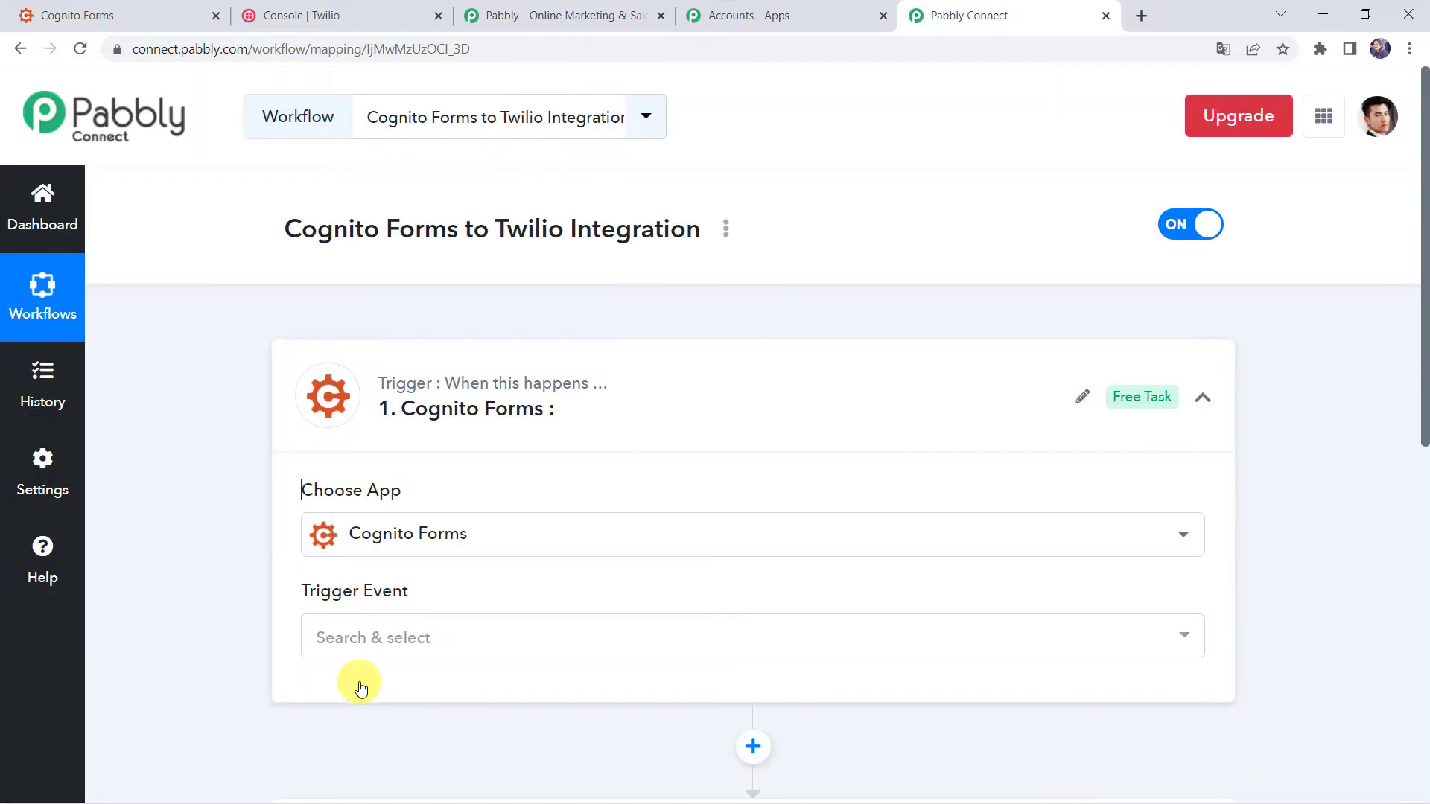
Set the trigger event to New Entry and copy the webhook URL.
scroll(360, 684, "down", 4)
left_click(377, 322)
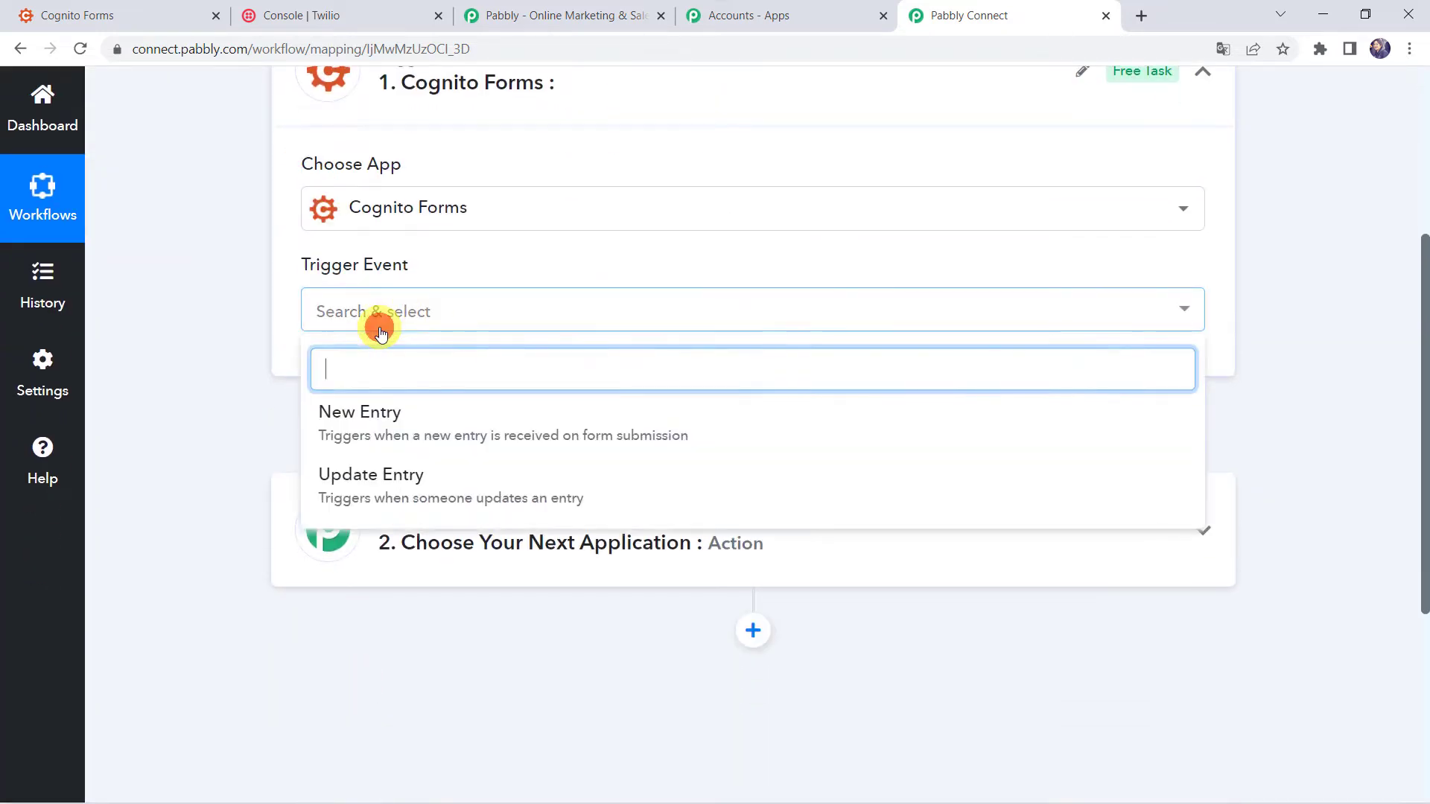
left_click(393, 418)
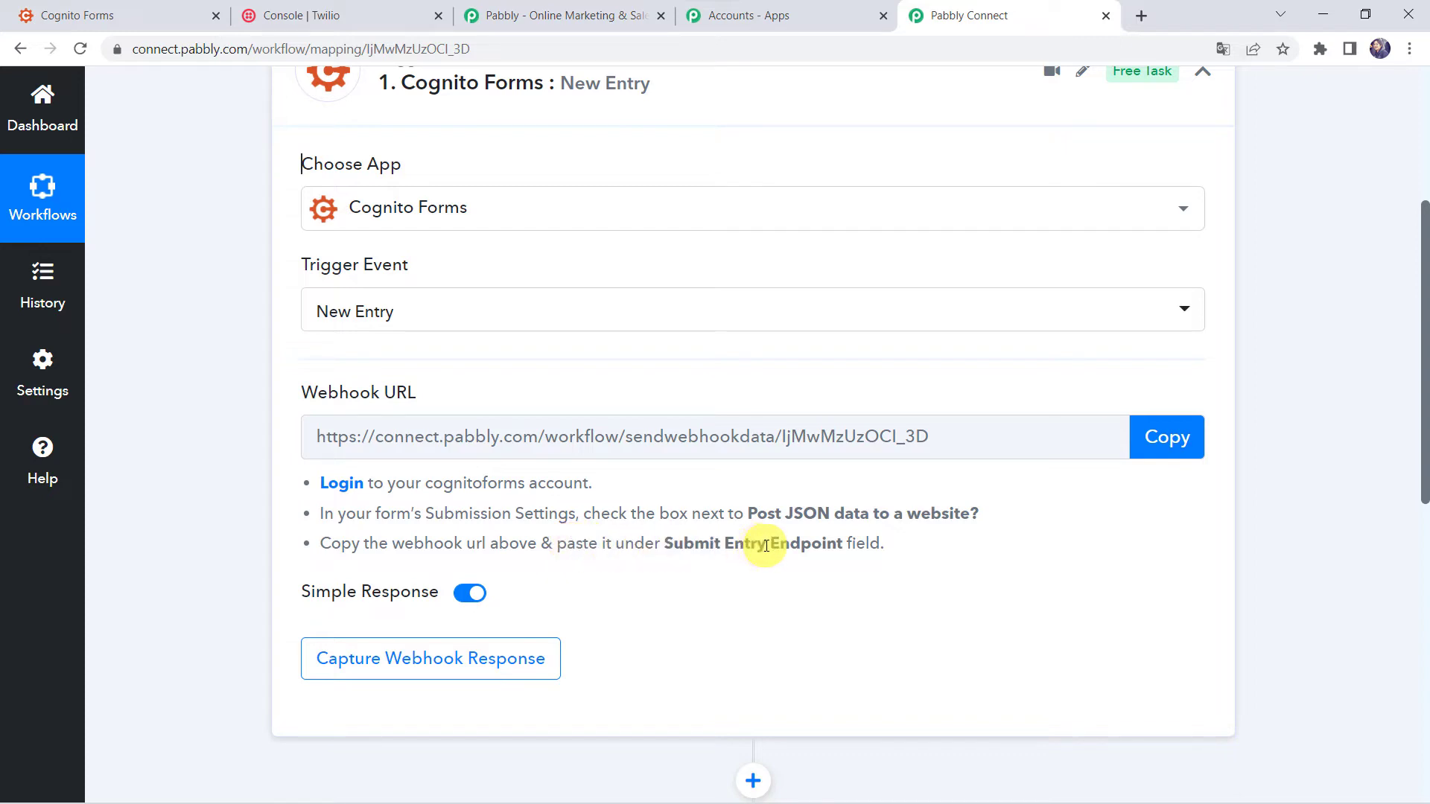
left_click(1183, 439)
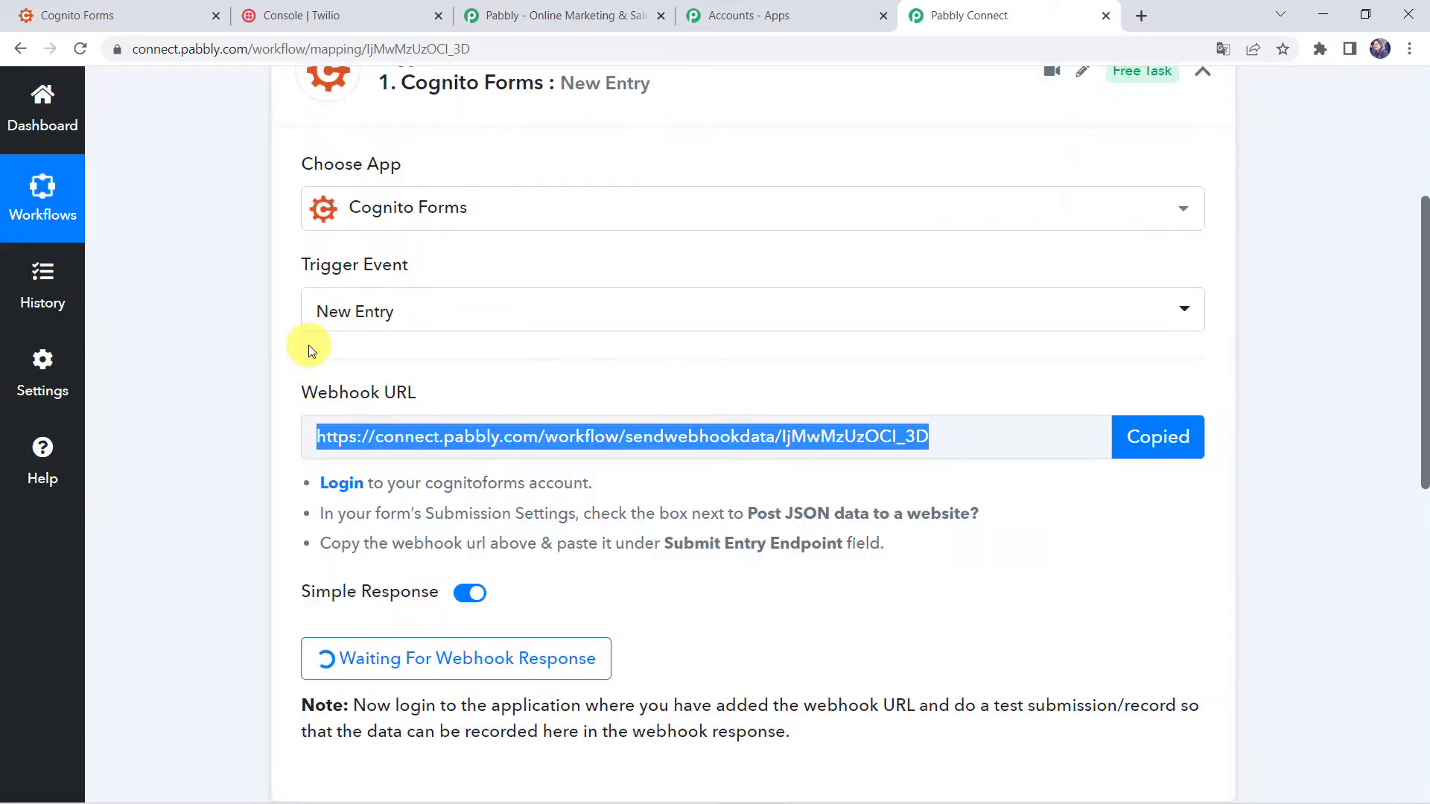
Open the New Integration Request form's build page in Cognito Forms.
left_click(59, 9)
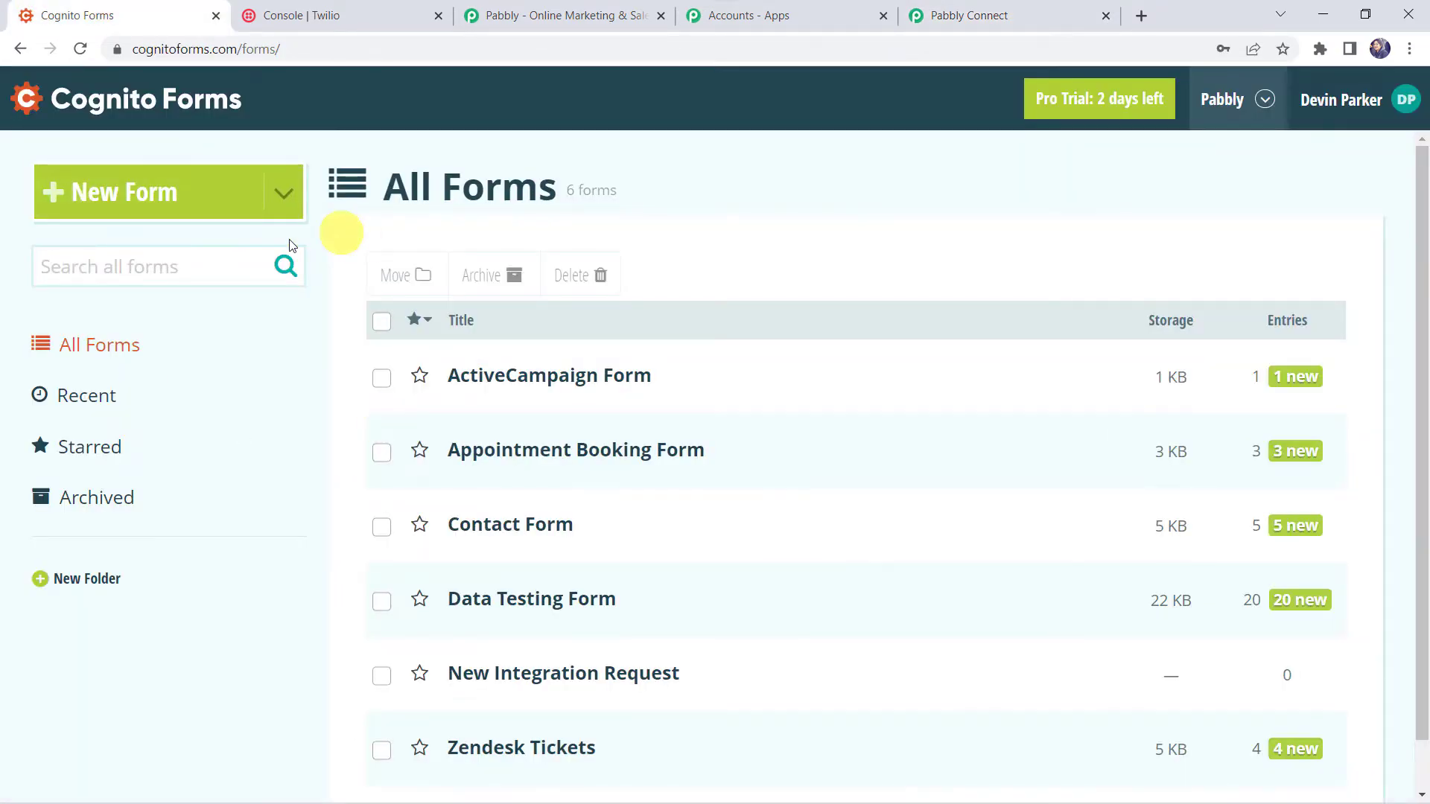
scroll(311, 403, "down", 1)
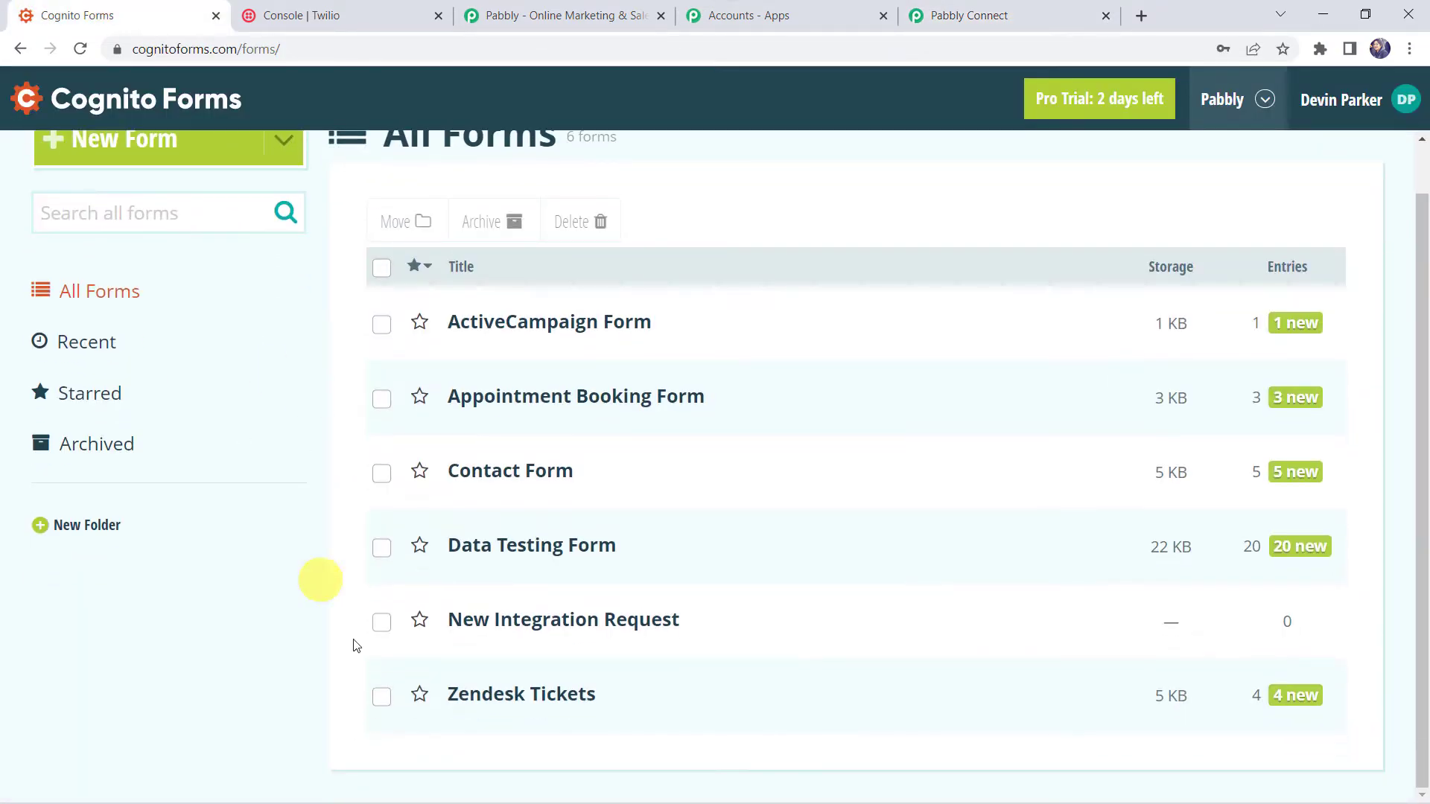
mouse_move(478, 620)
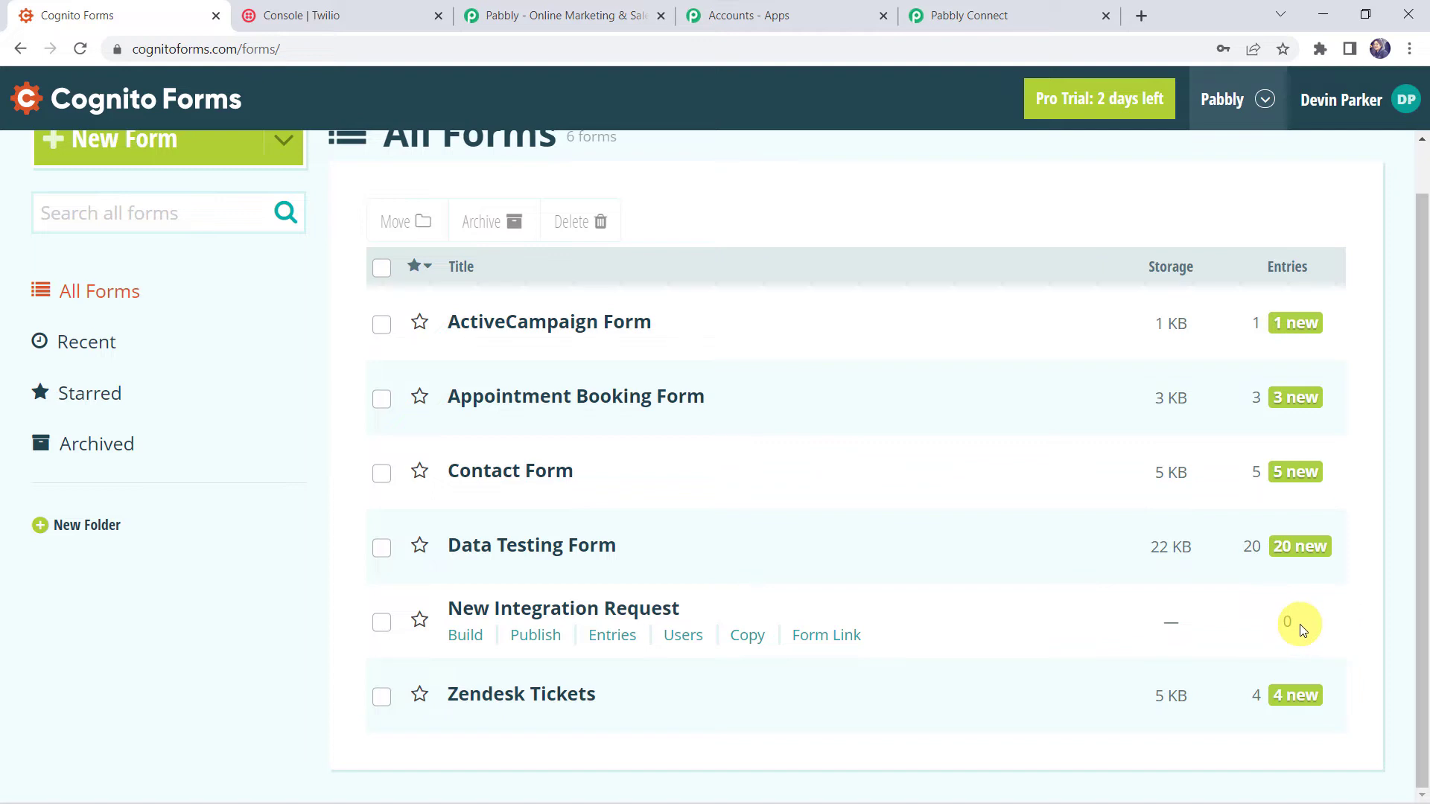
left_click(537, 613)
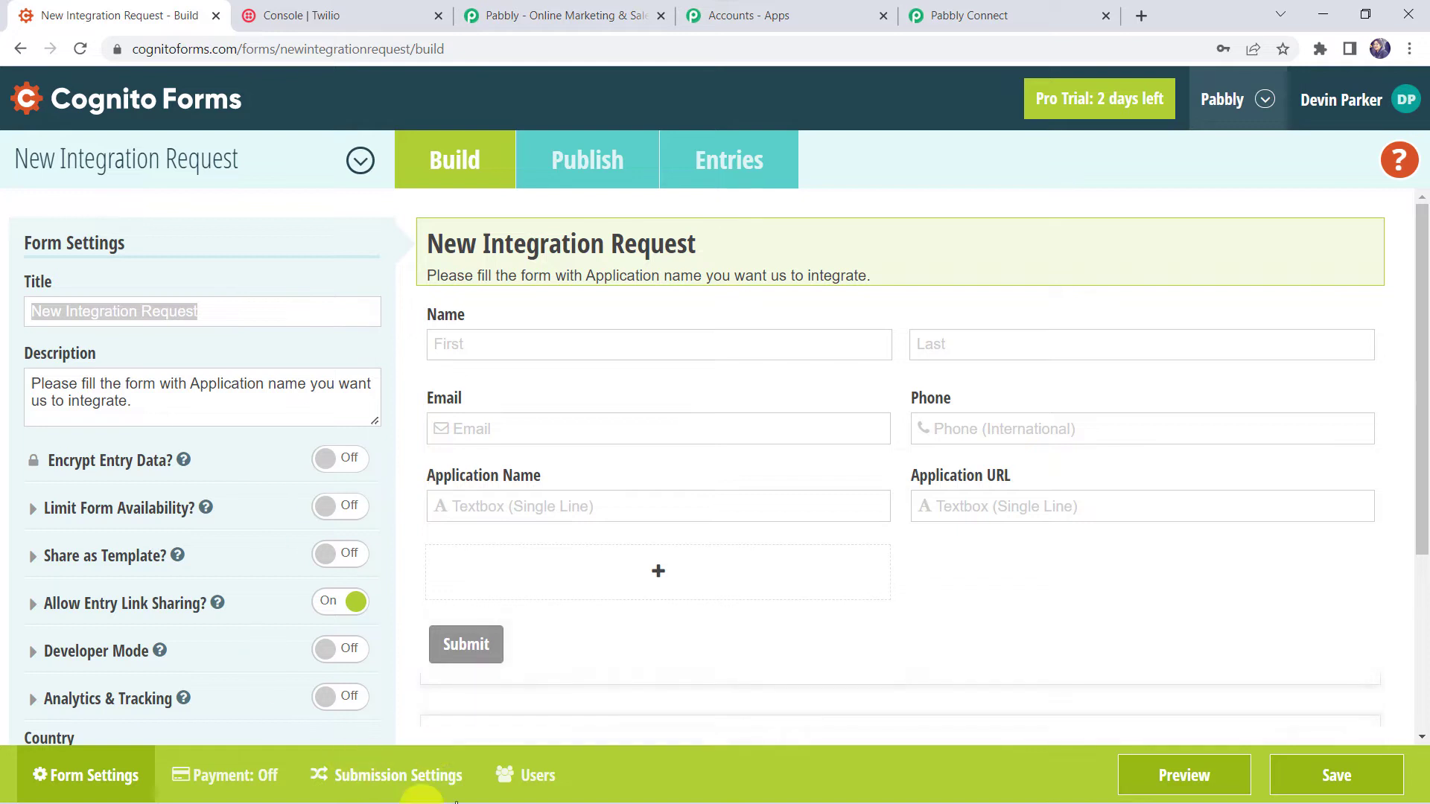
Turn on Post JSON Data to a Website with the Pabbly webhook URL as endpoint, and save.
left_click(392, 782)
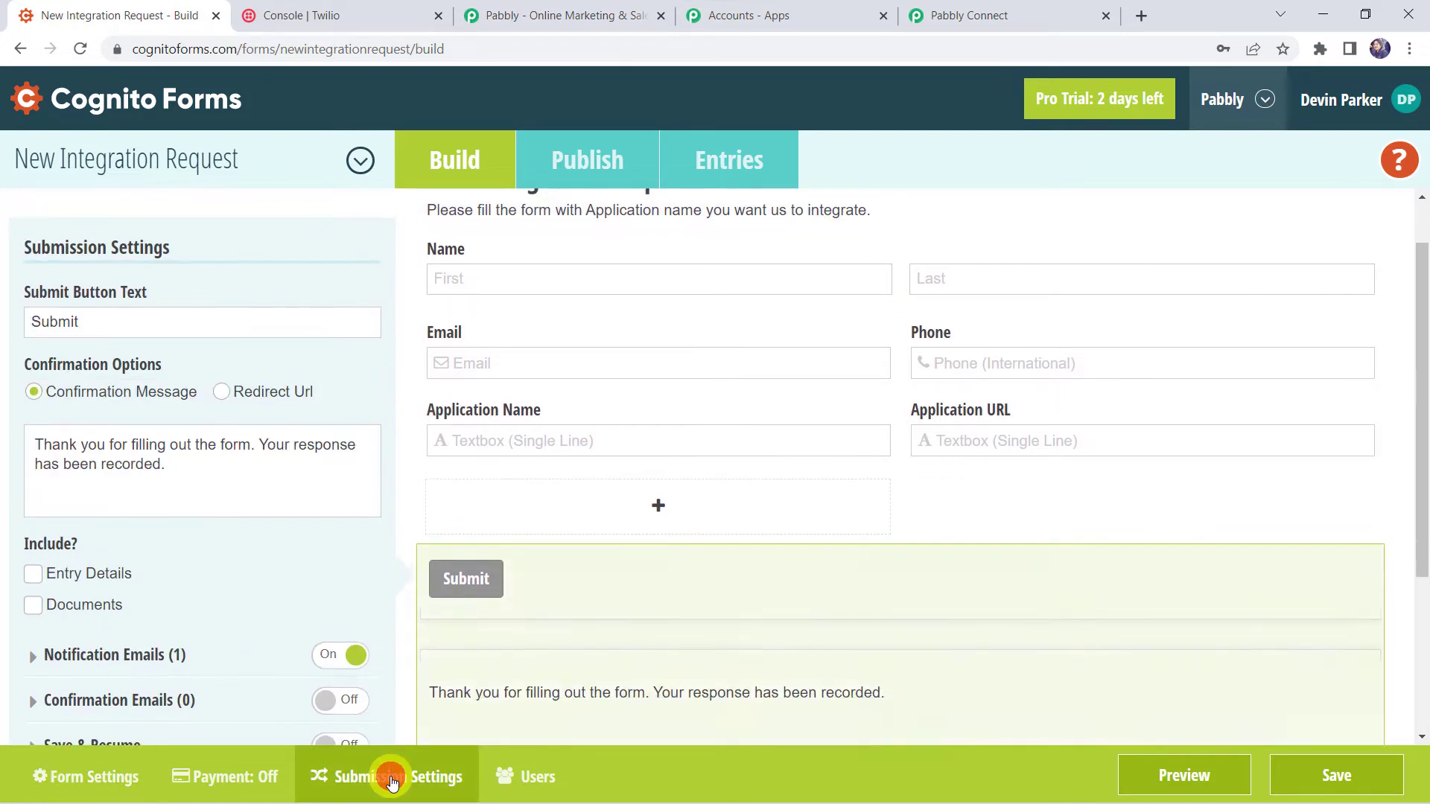
scroll(277, 560, "down", 3)
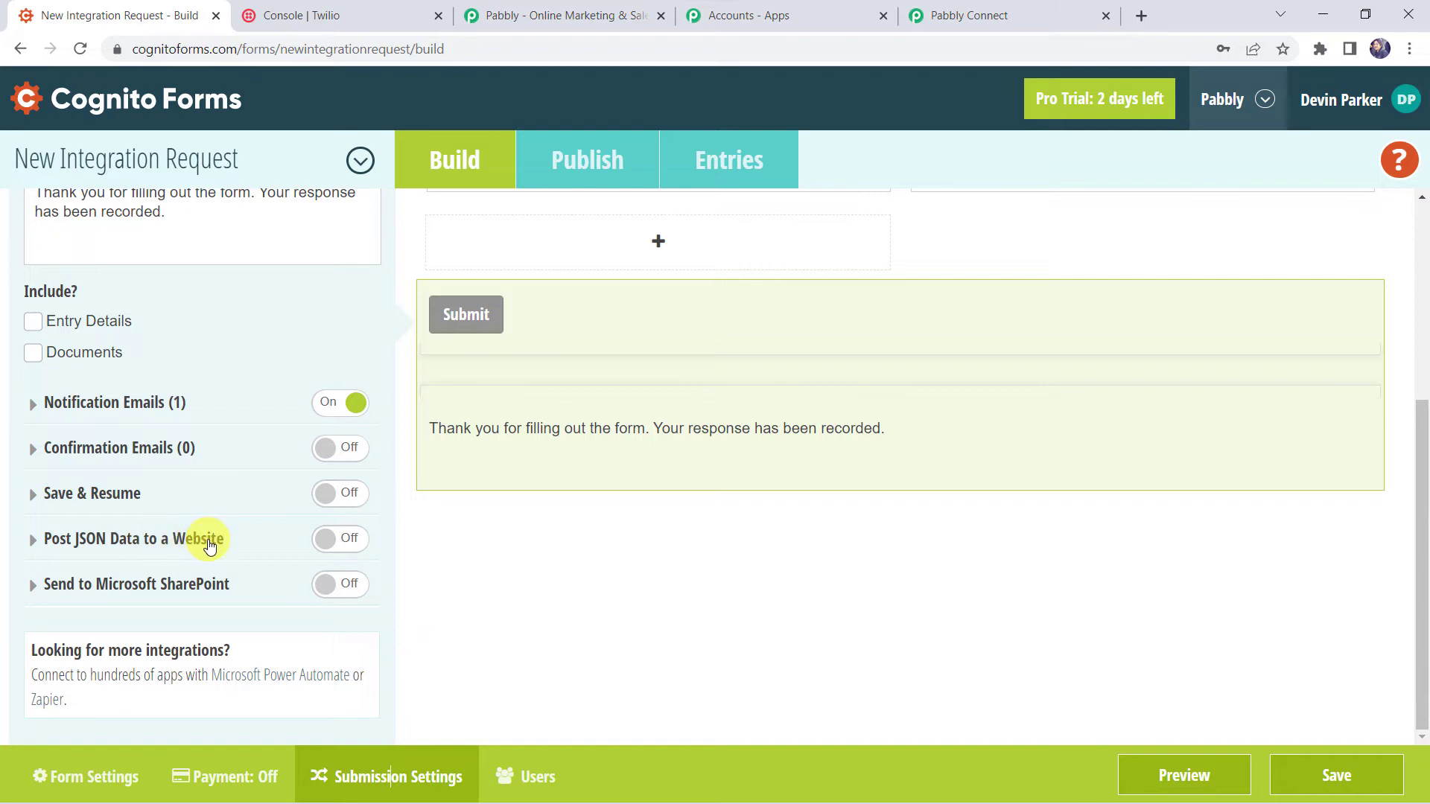
left_click(356, 539)
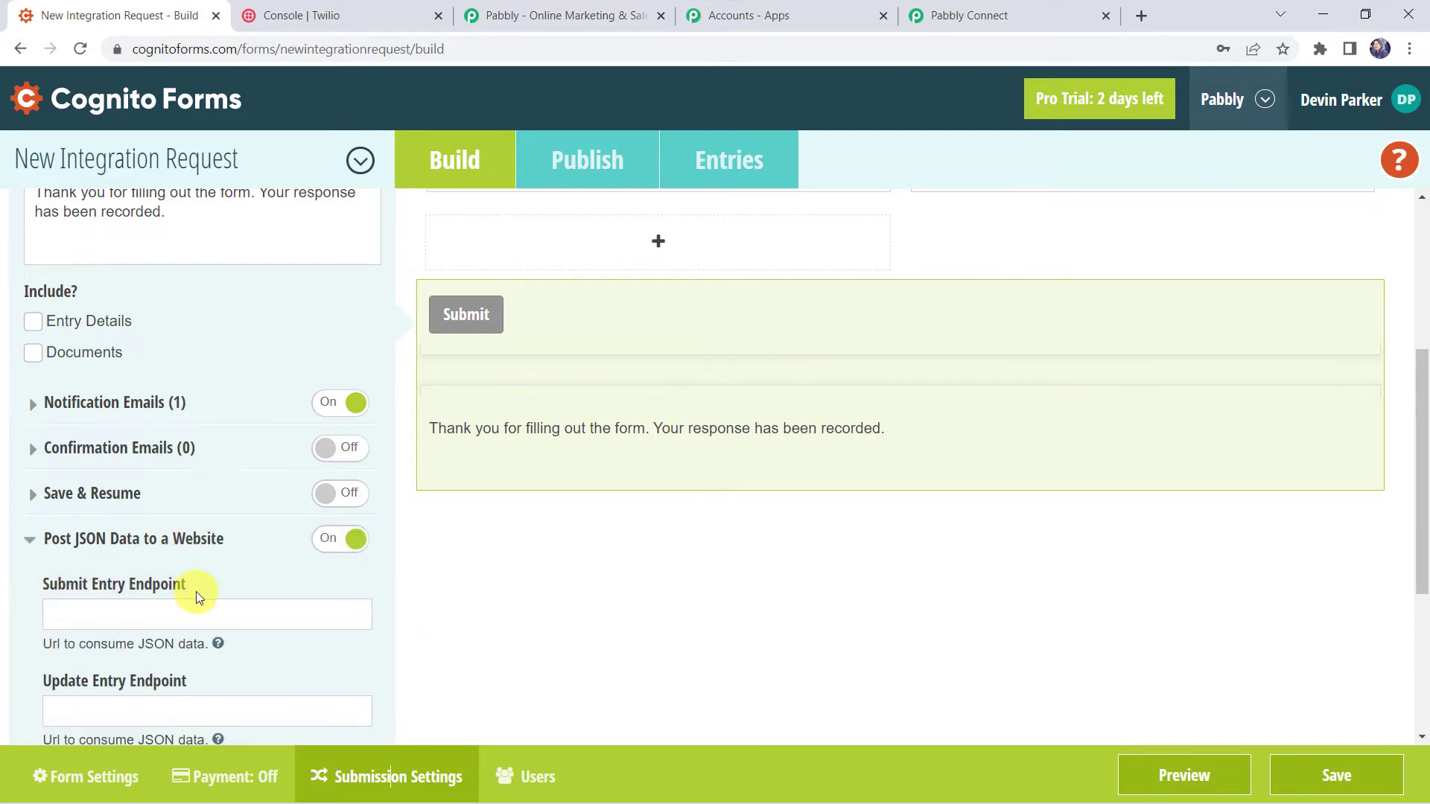
left_click(147, 625)
right_click(147, 625)
left_click(192, 475)
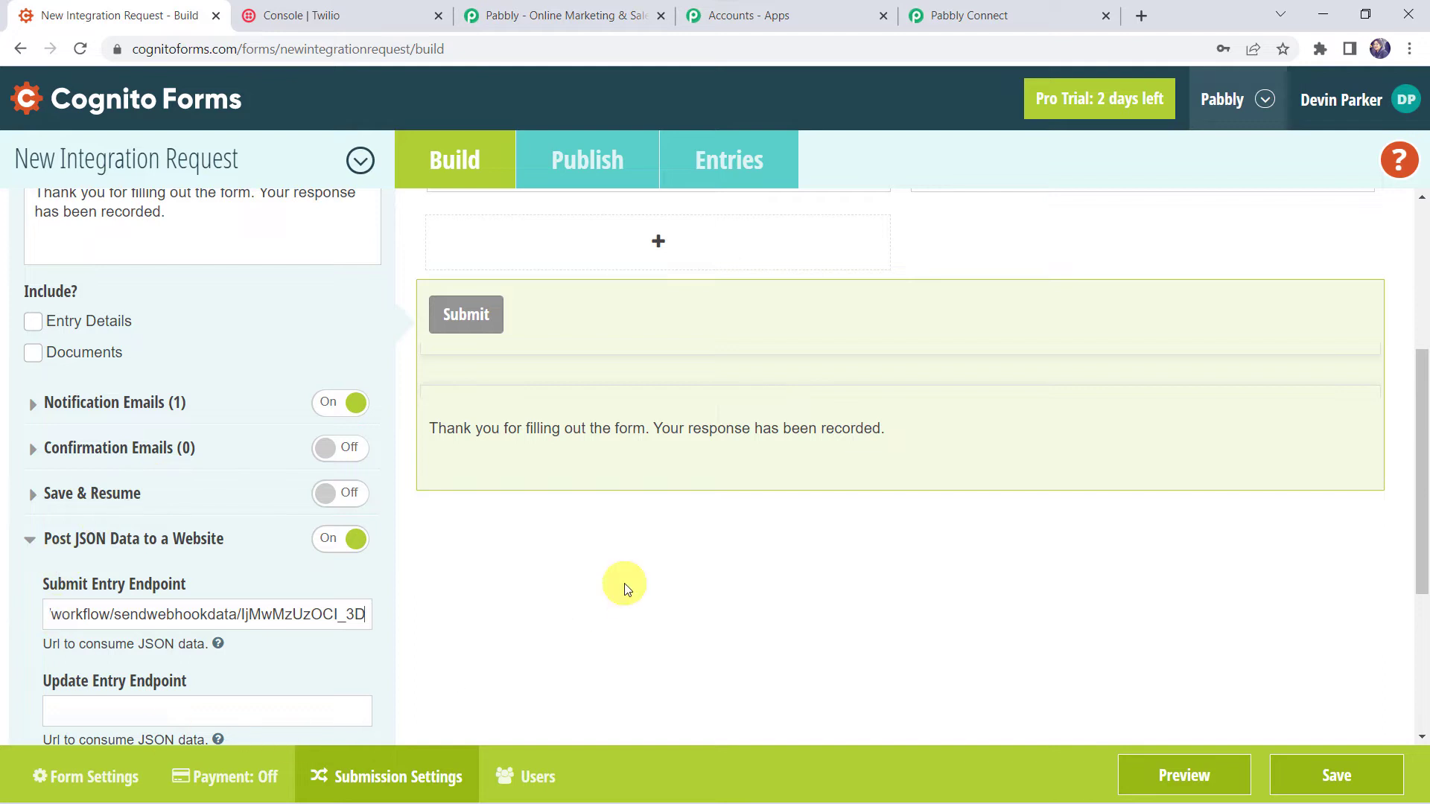
left_click(1305, 782)
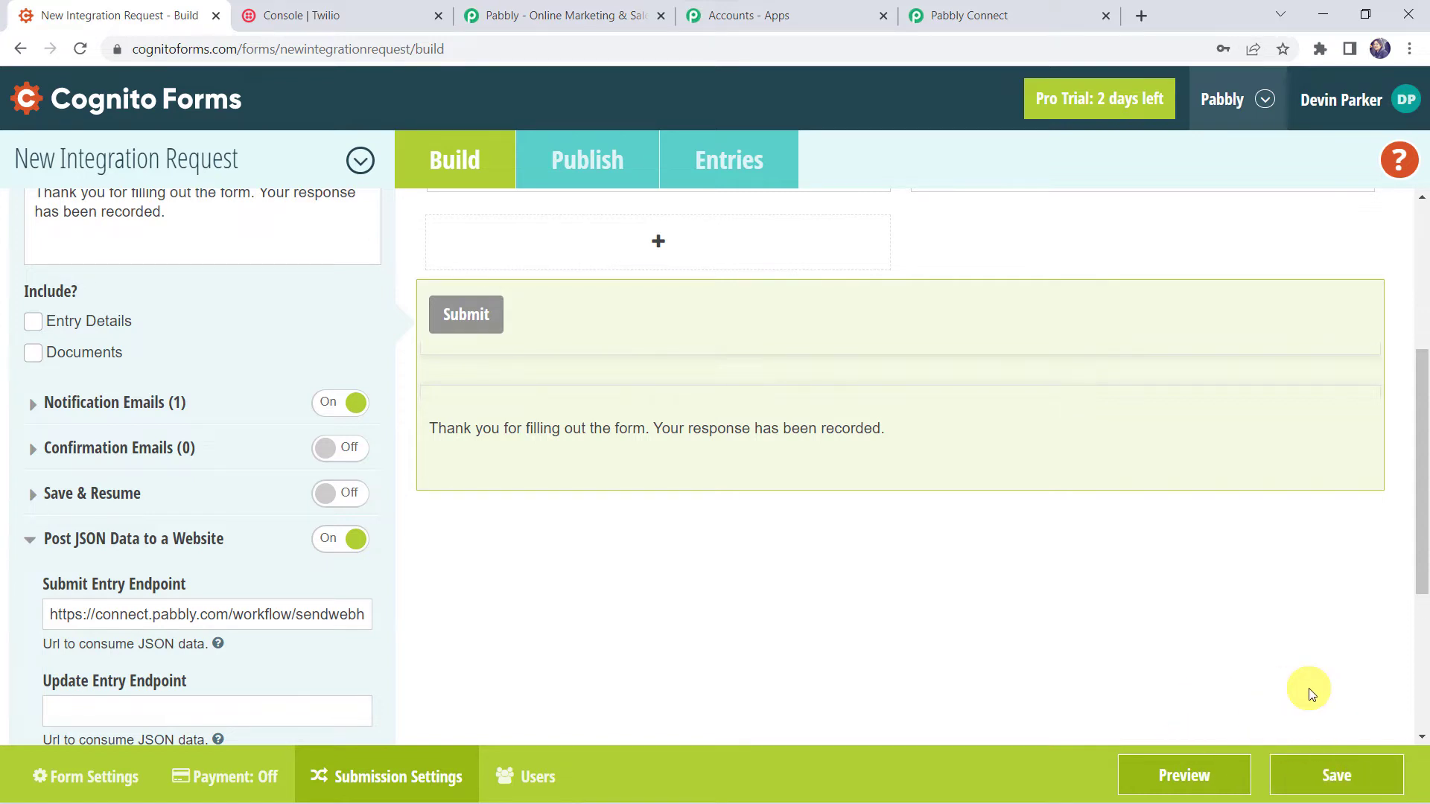
left_click(1074, 9)
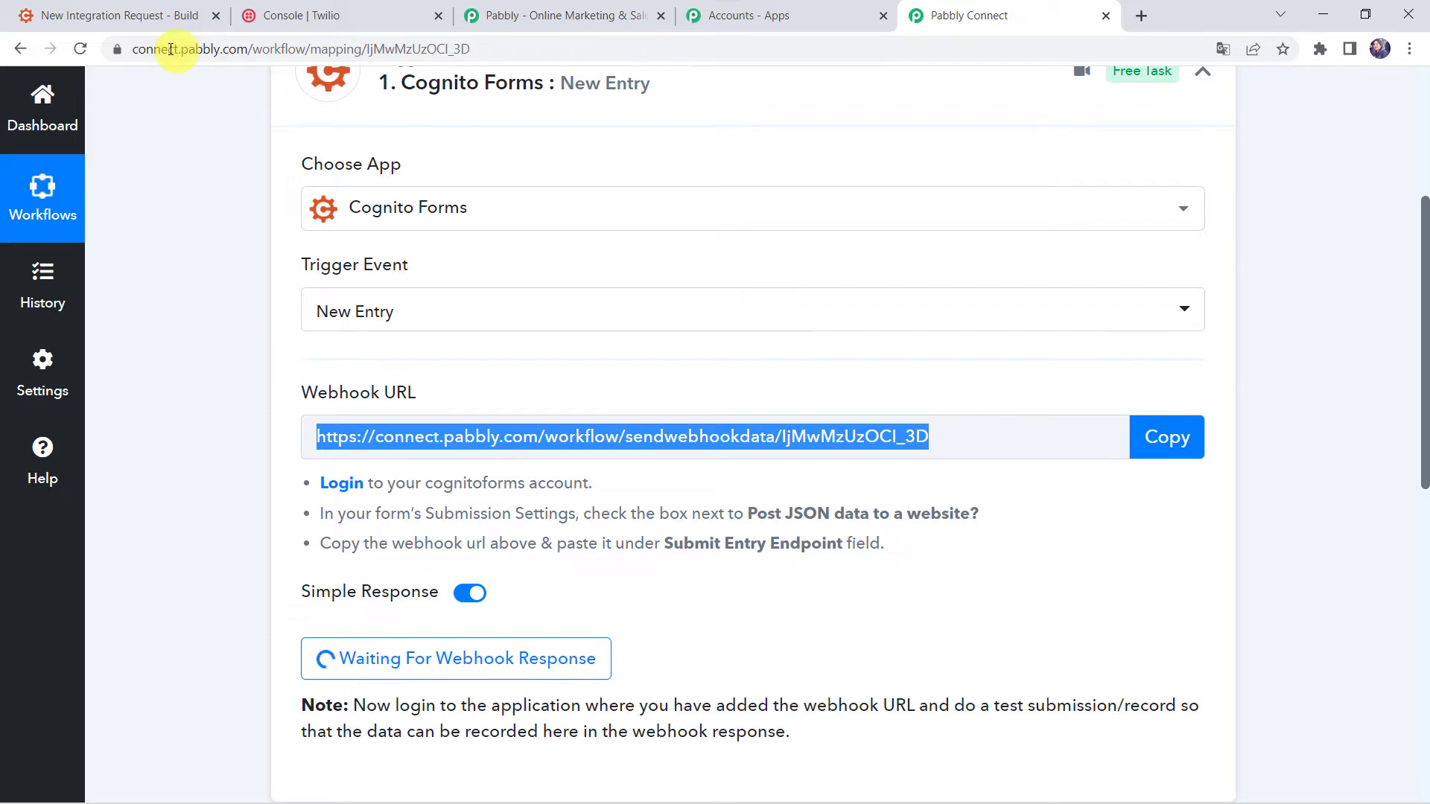
Publish the New Integration Request form and open its public share link in a new tab.
left_click(192, 4)
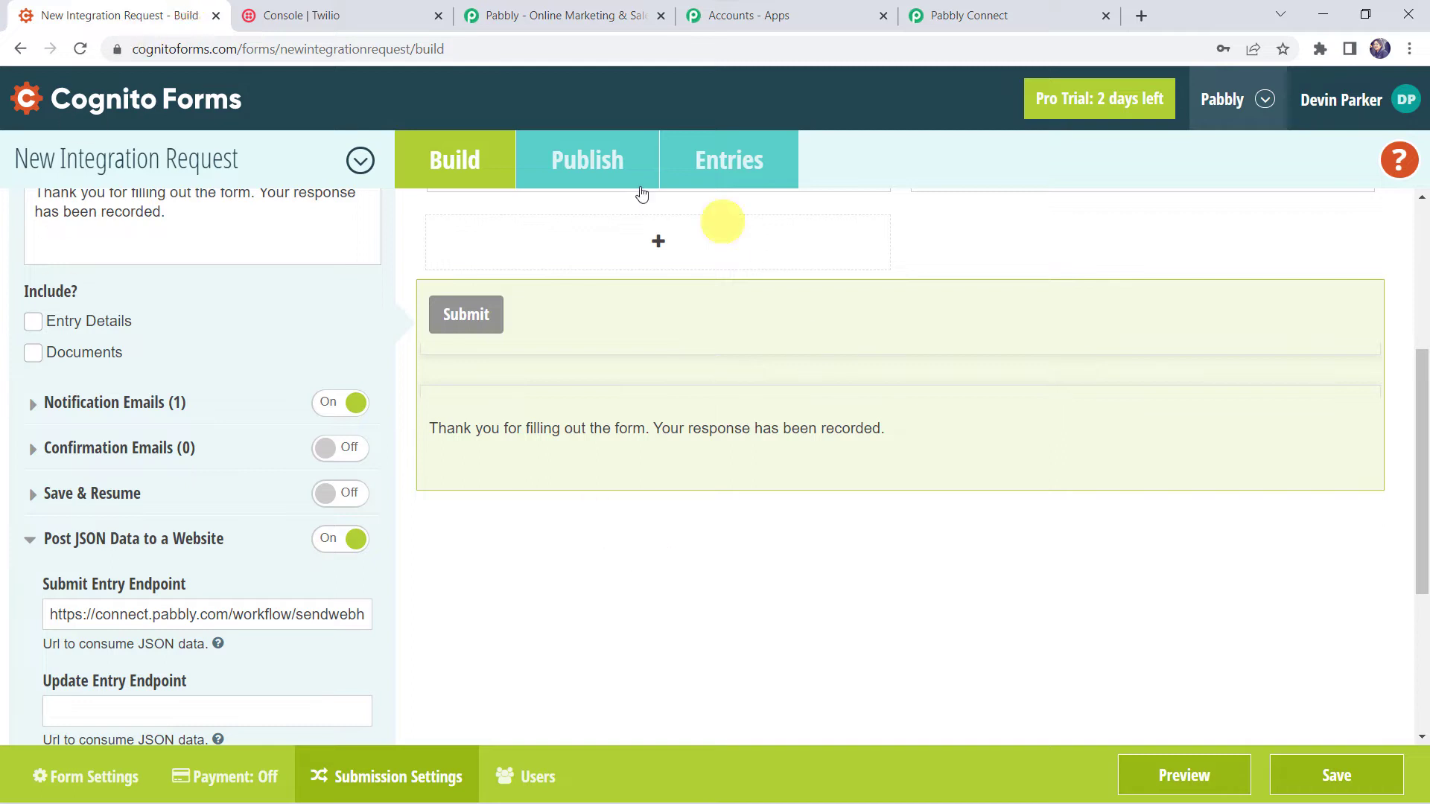
left_click(586, 162)
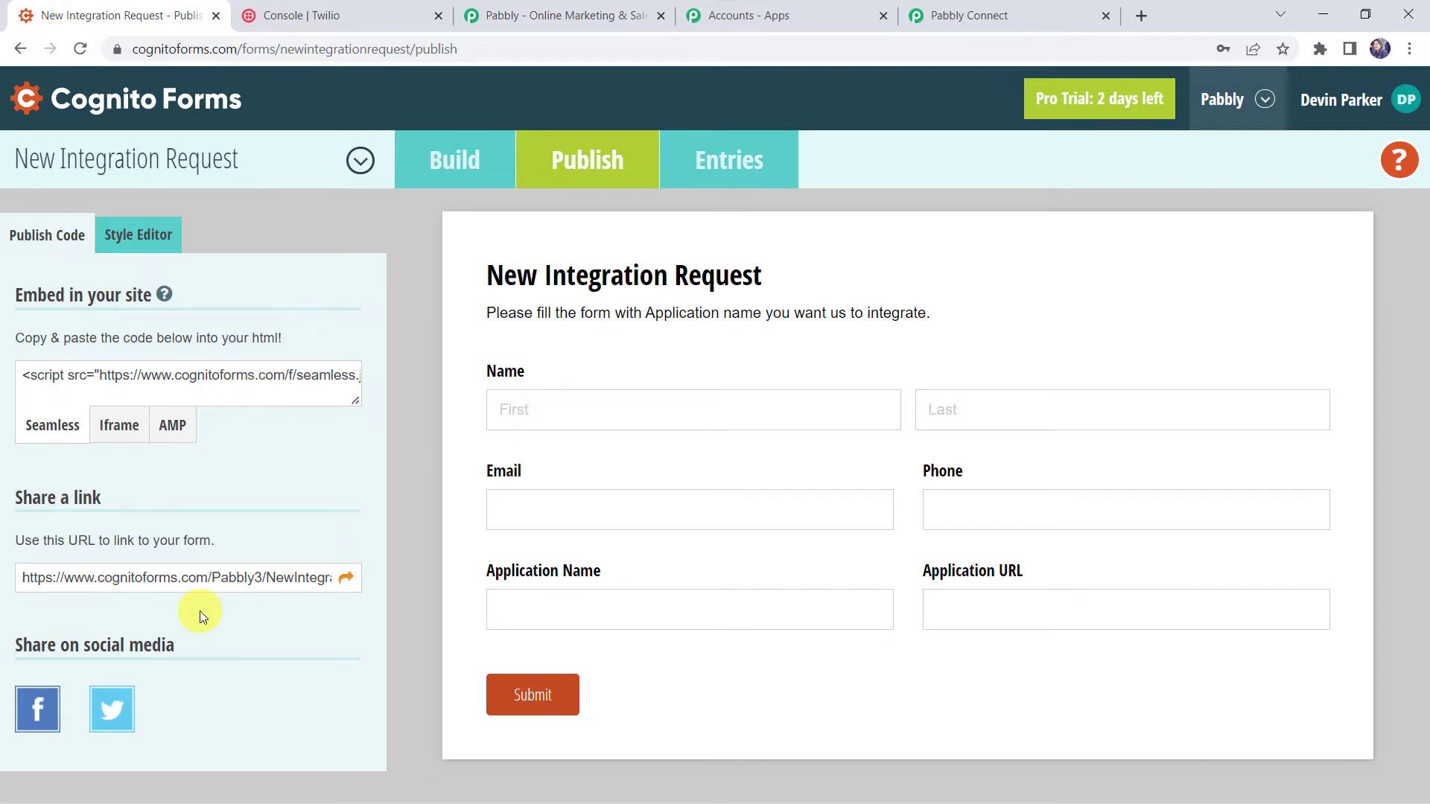
left_click(346, 578)
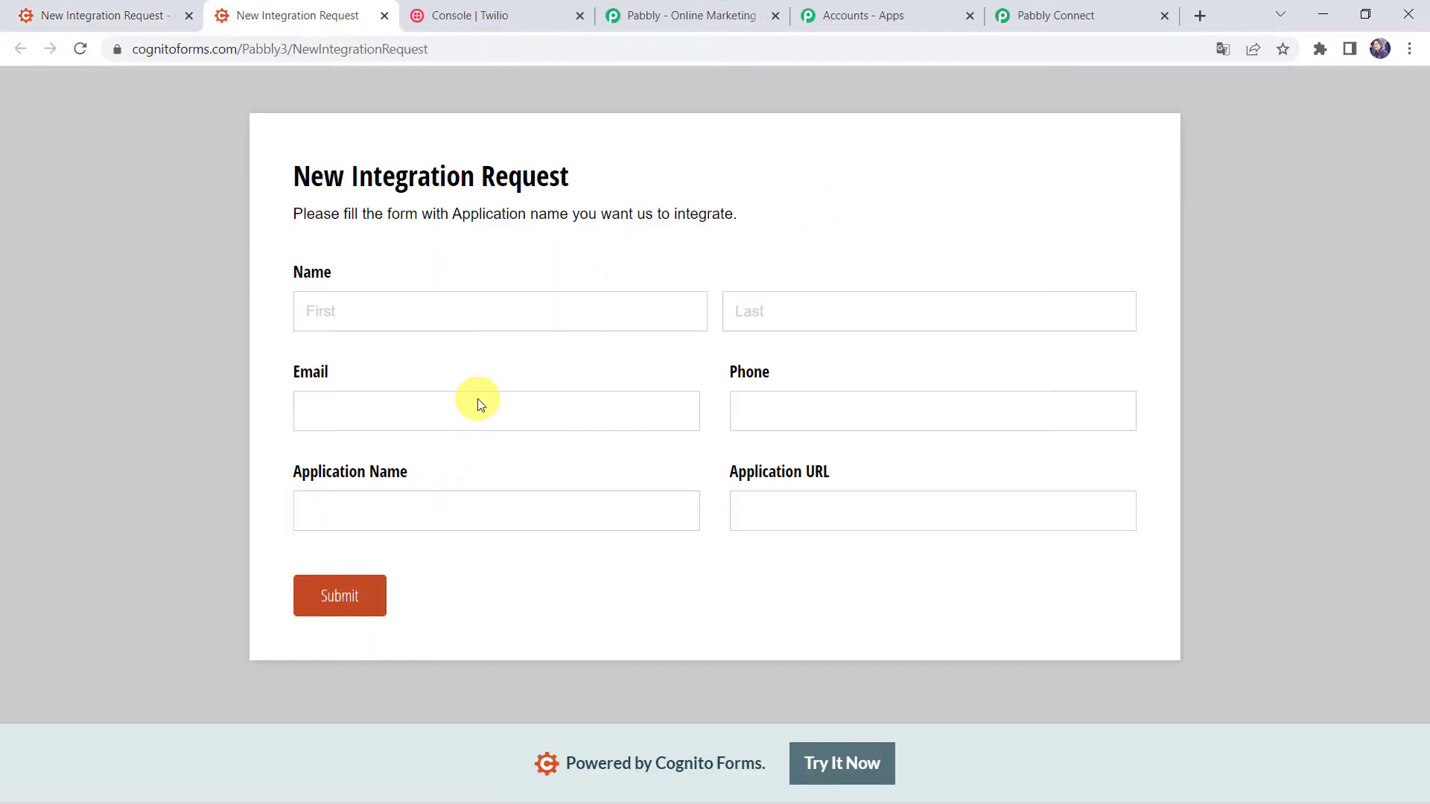
left_click(409, 303)
type("Adam")
key("Tab")
type("S")
key("Tab")
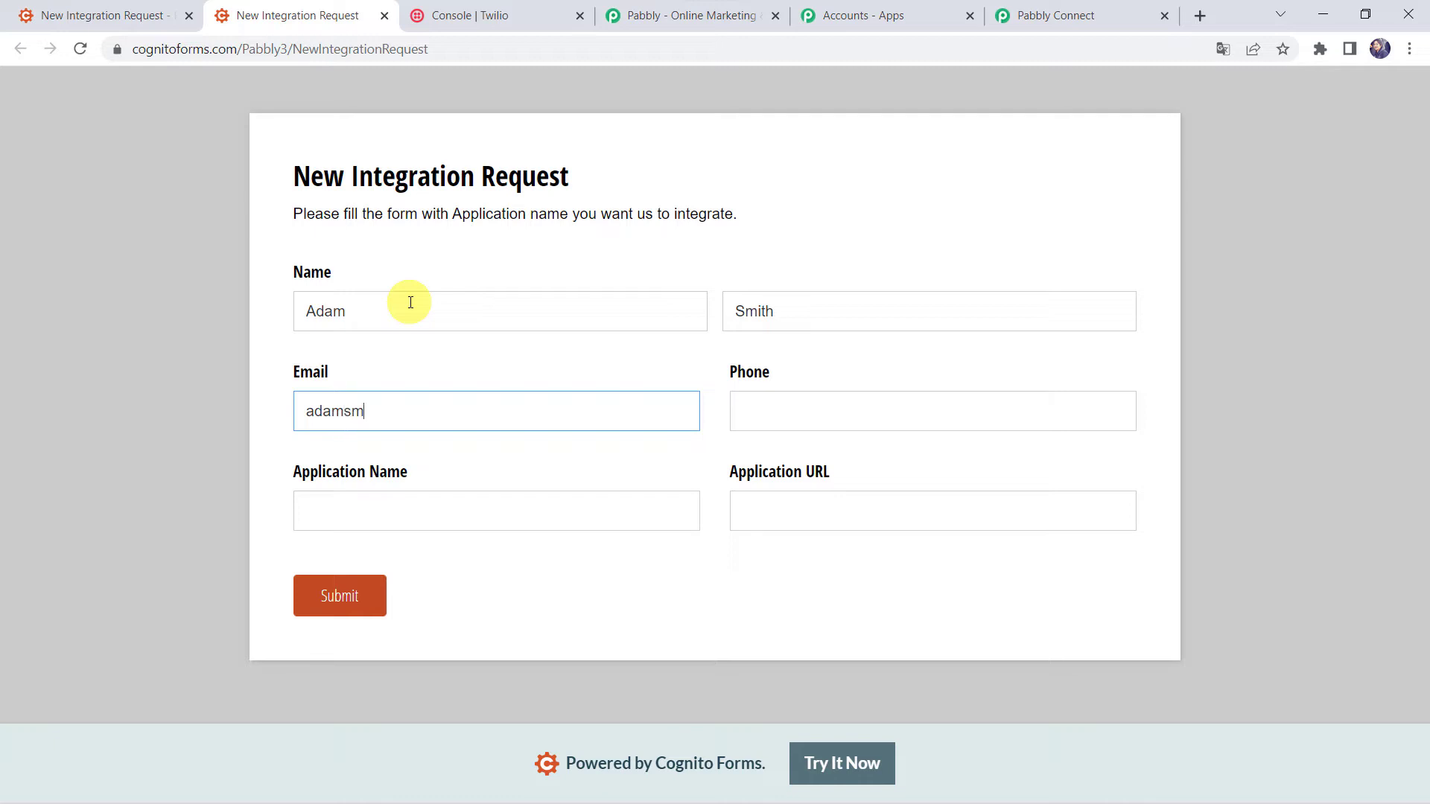
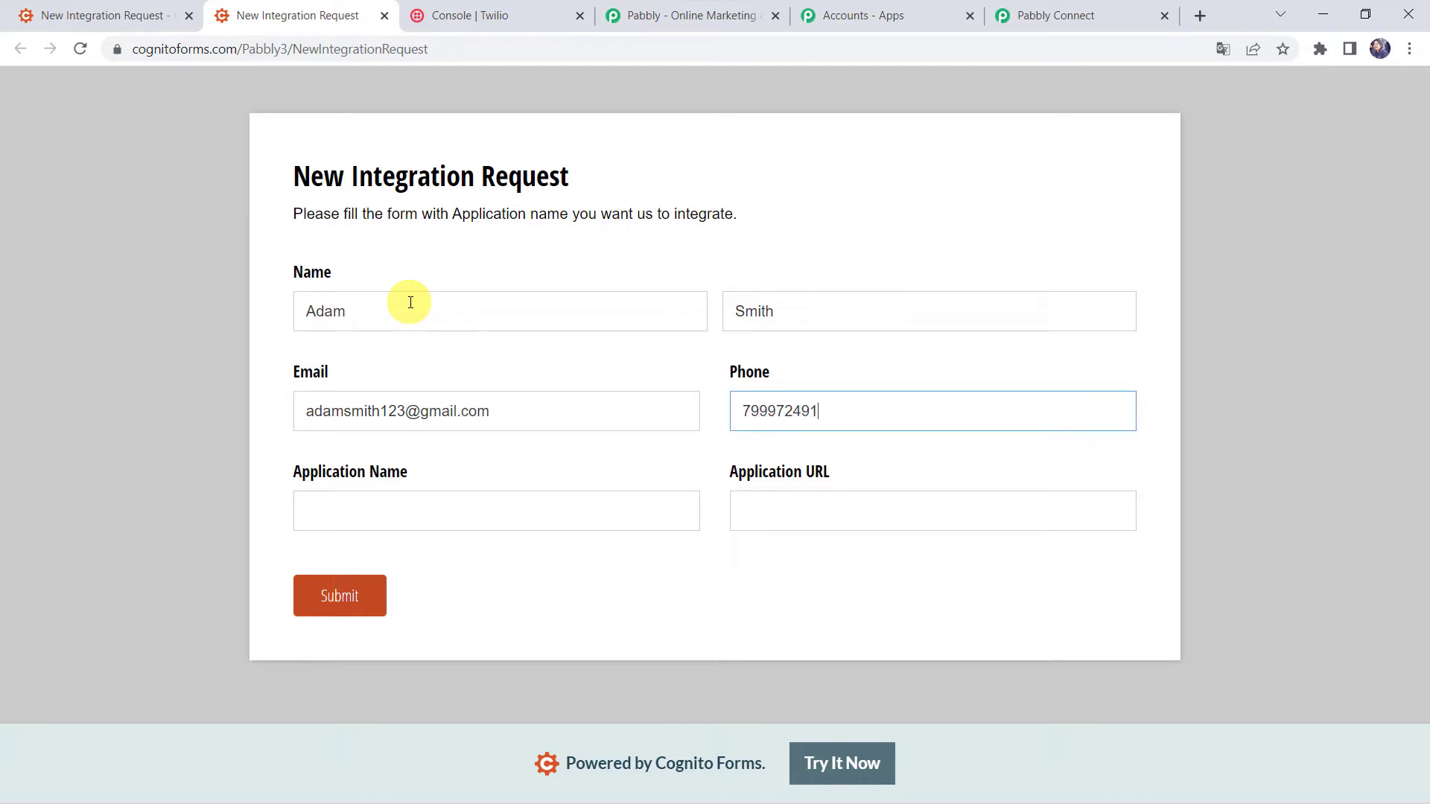
key("Tab")
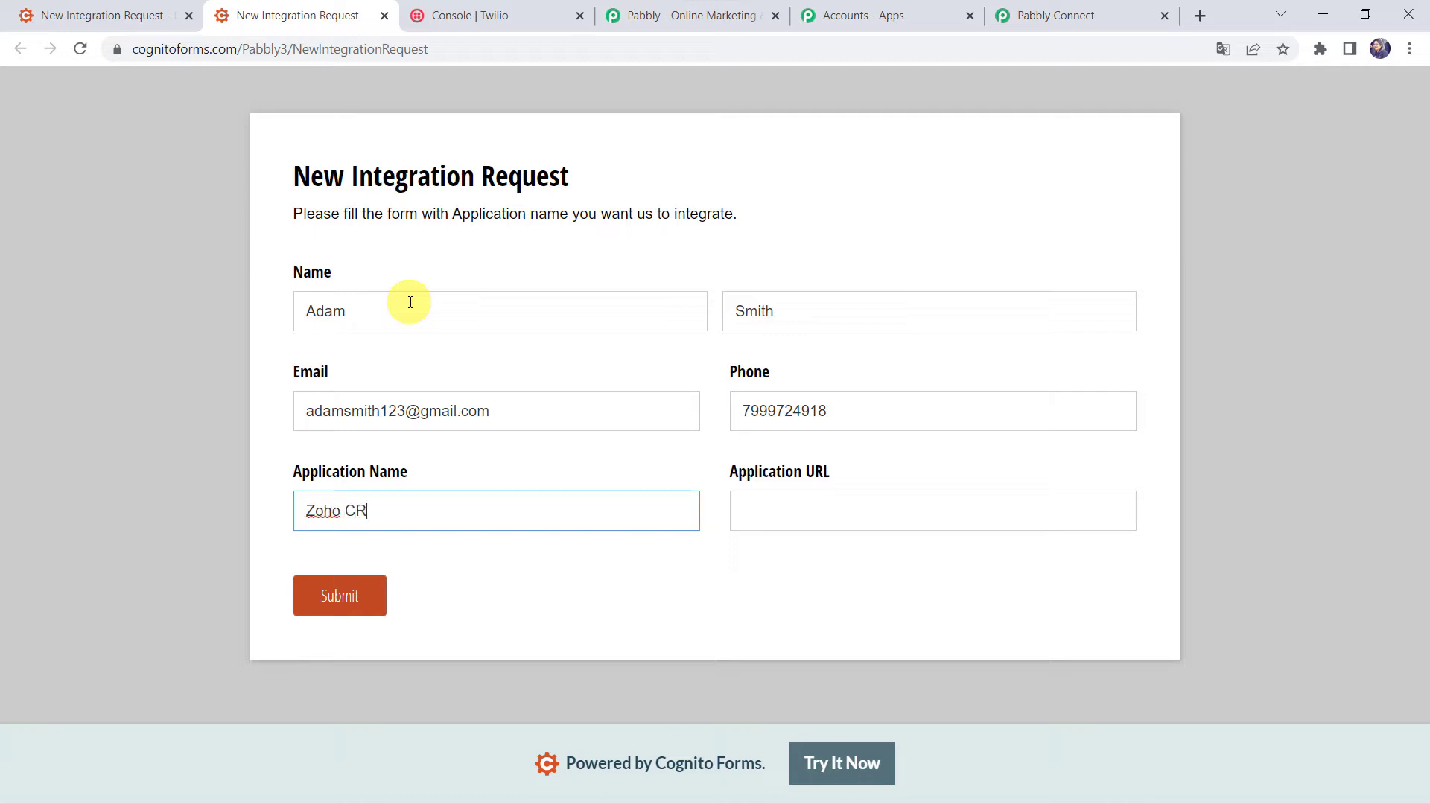
key("Tab")
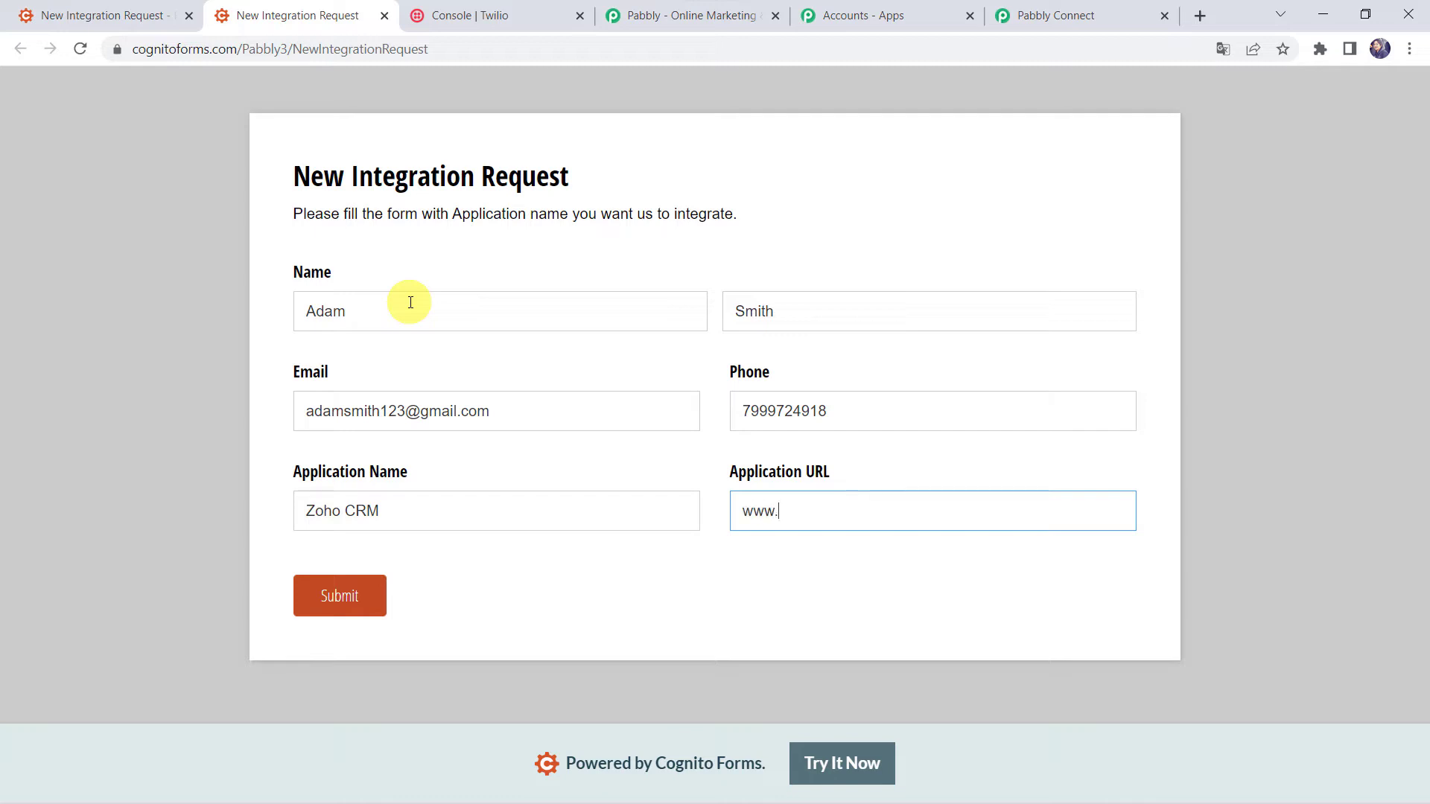
type("www.zoho.com")
left_click(343, 597)
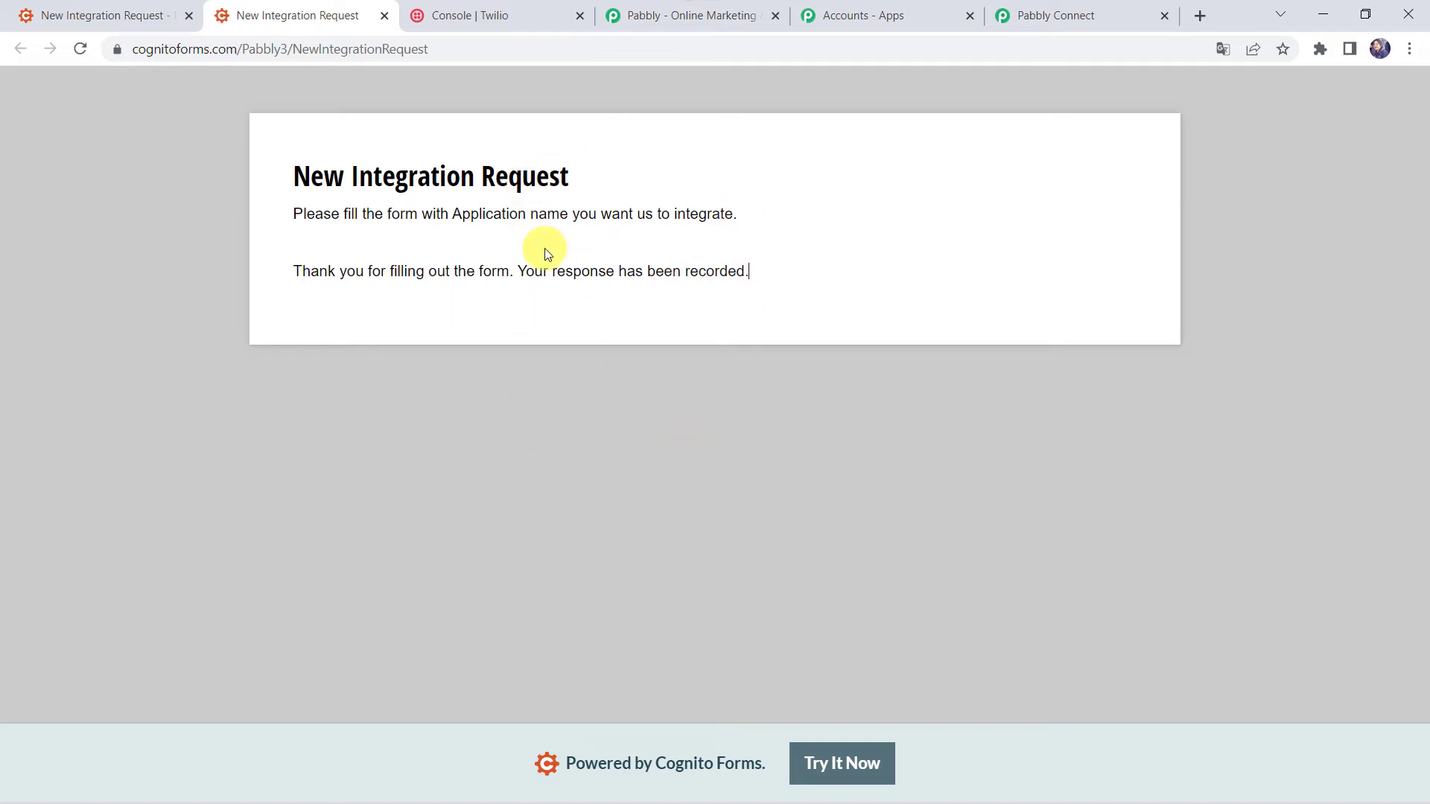
left_click(1100, 18)
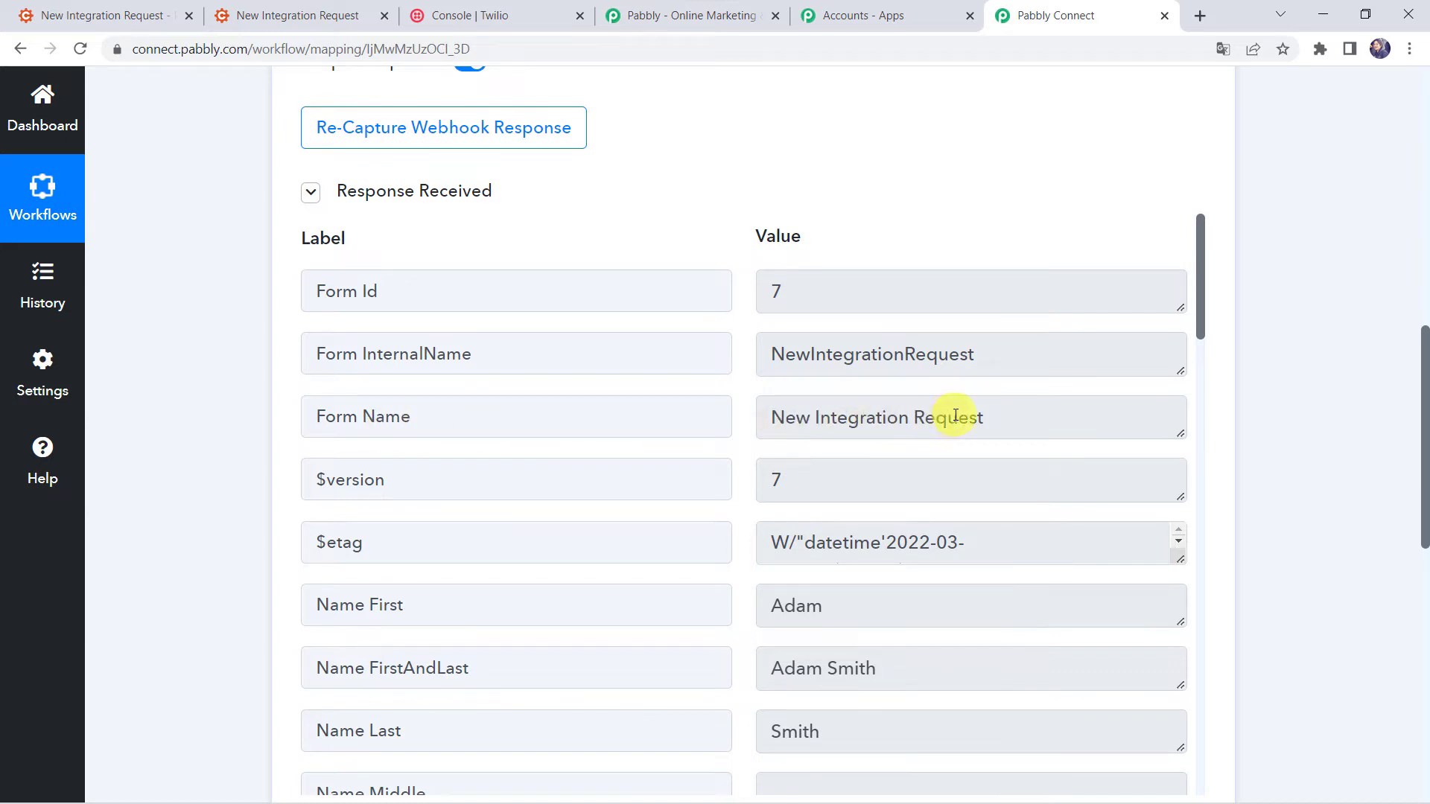
scroll(670, 609, "down", 3)
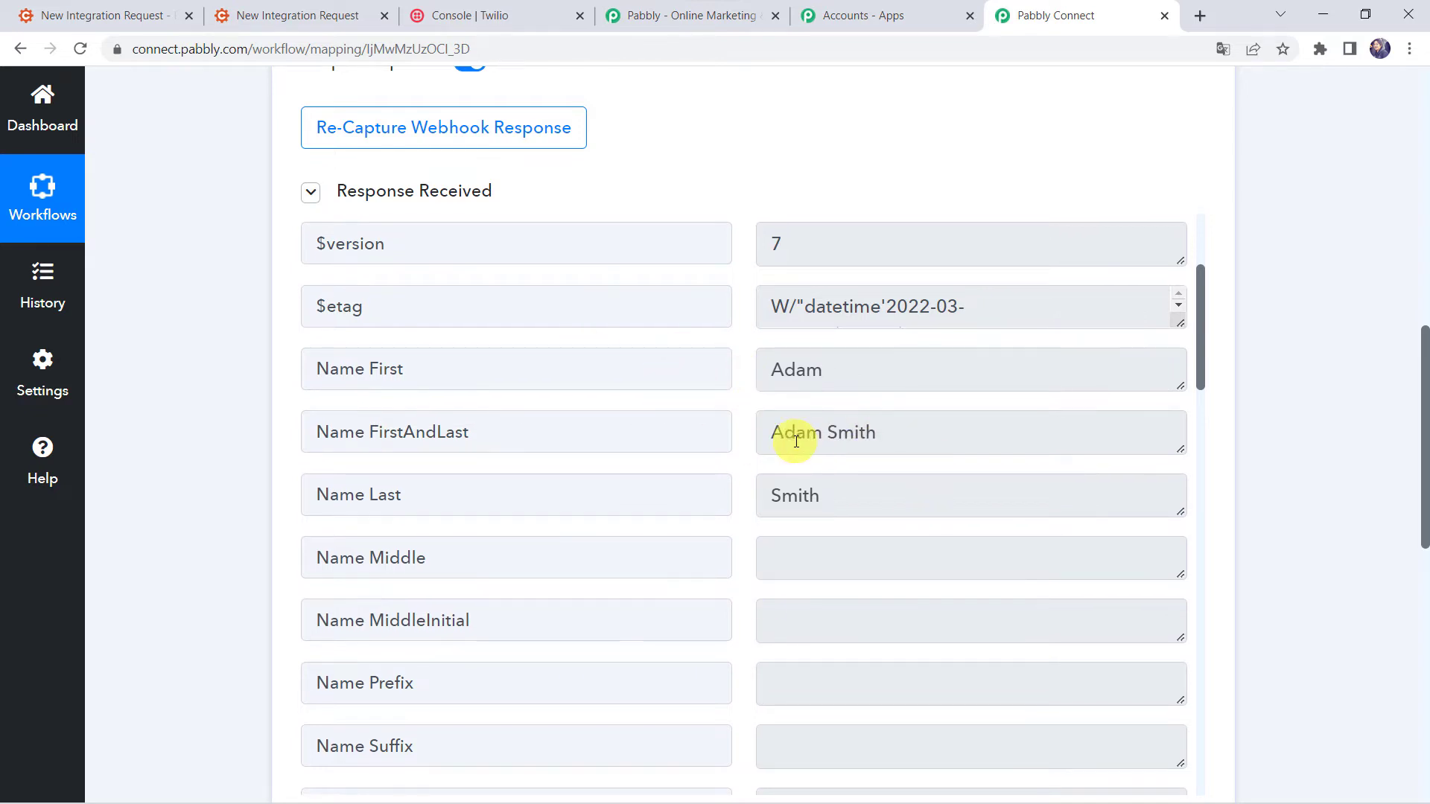
scroll(796, 441, "down", 7)
scroll(796, 442, "up", 1)
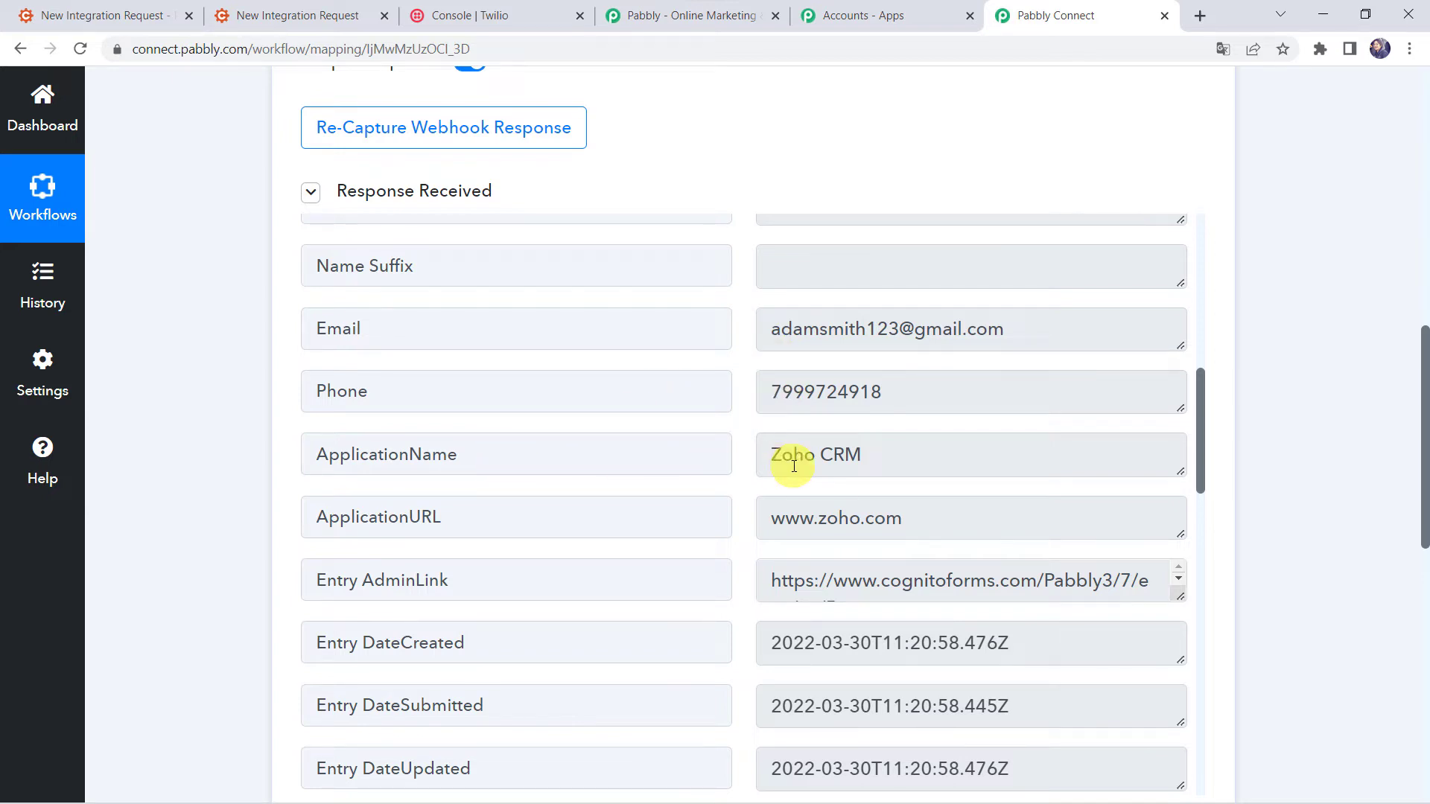
scroll(808, 522, "down", 5)
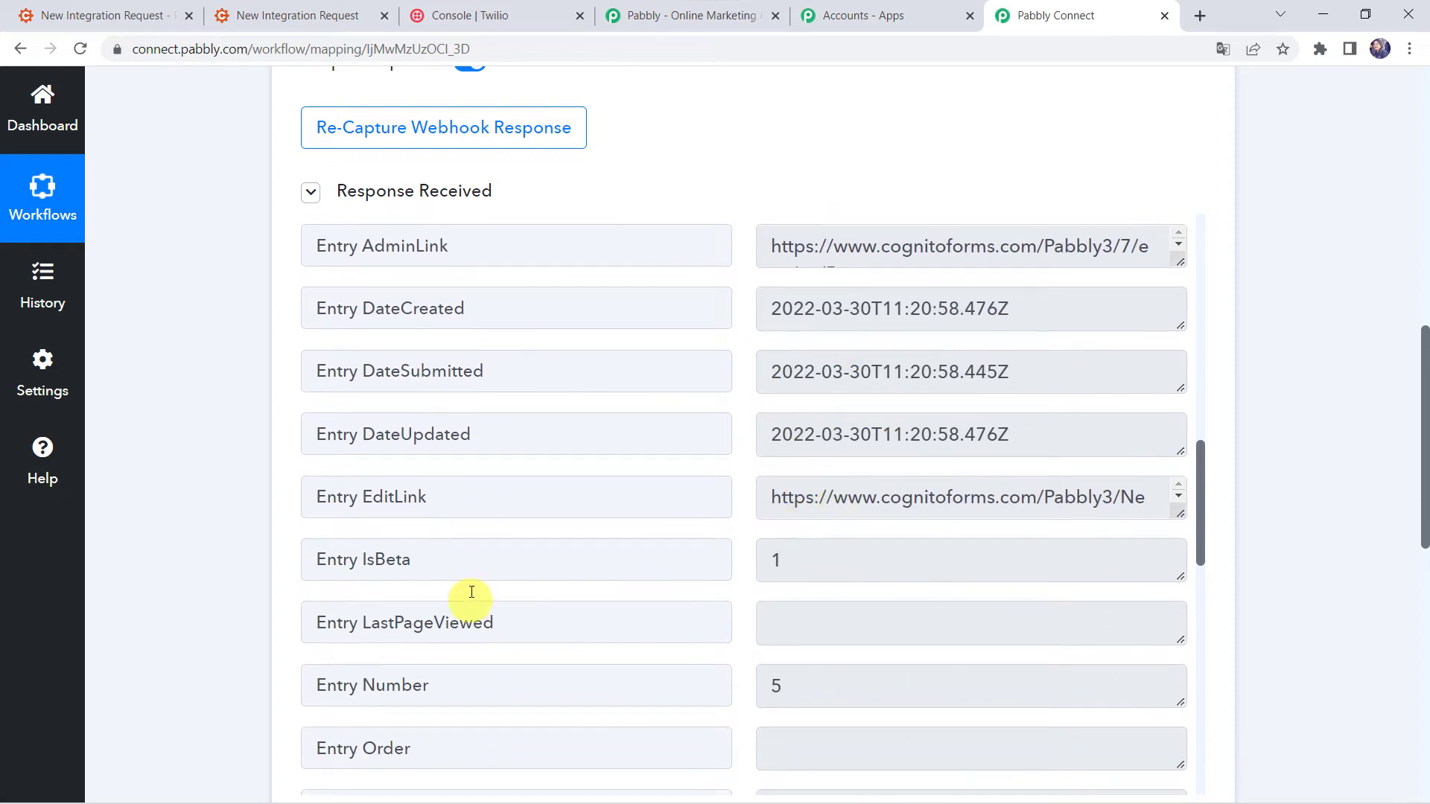
scroll(803, 508, "down", 2)
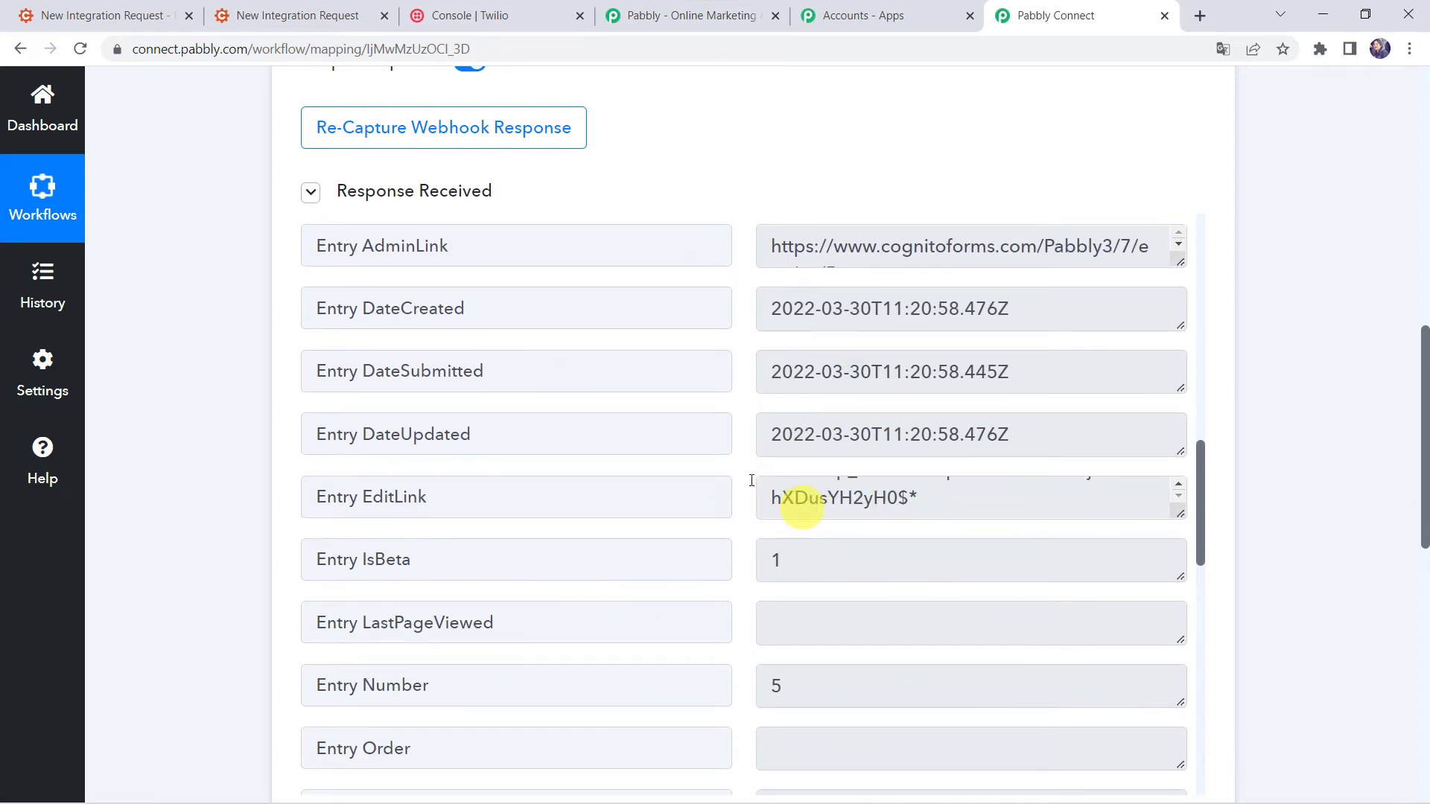
scroll(625, 507, "down", 10)
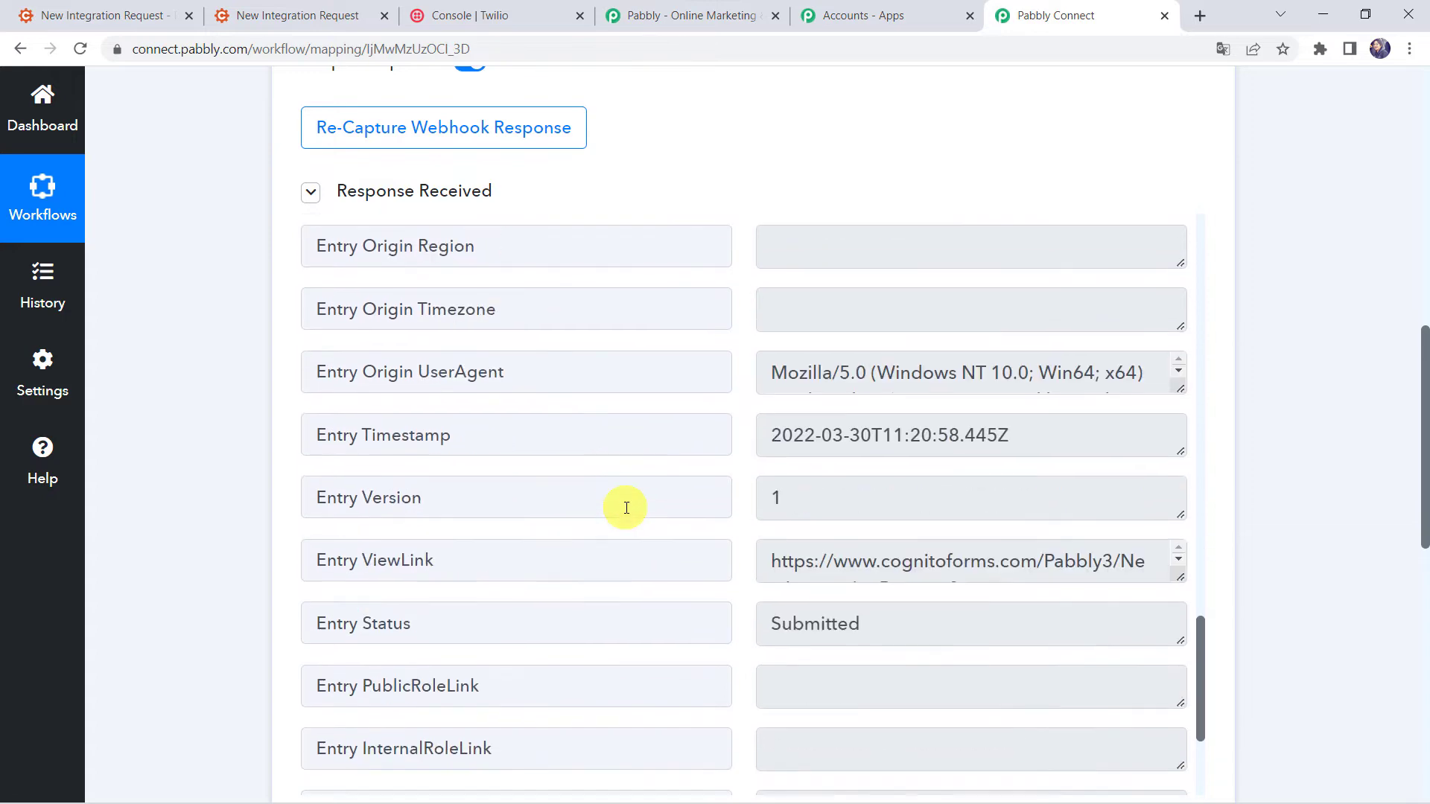
scroll(626, 508, "up", 10)
scroll(625, 508, "up", 4)
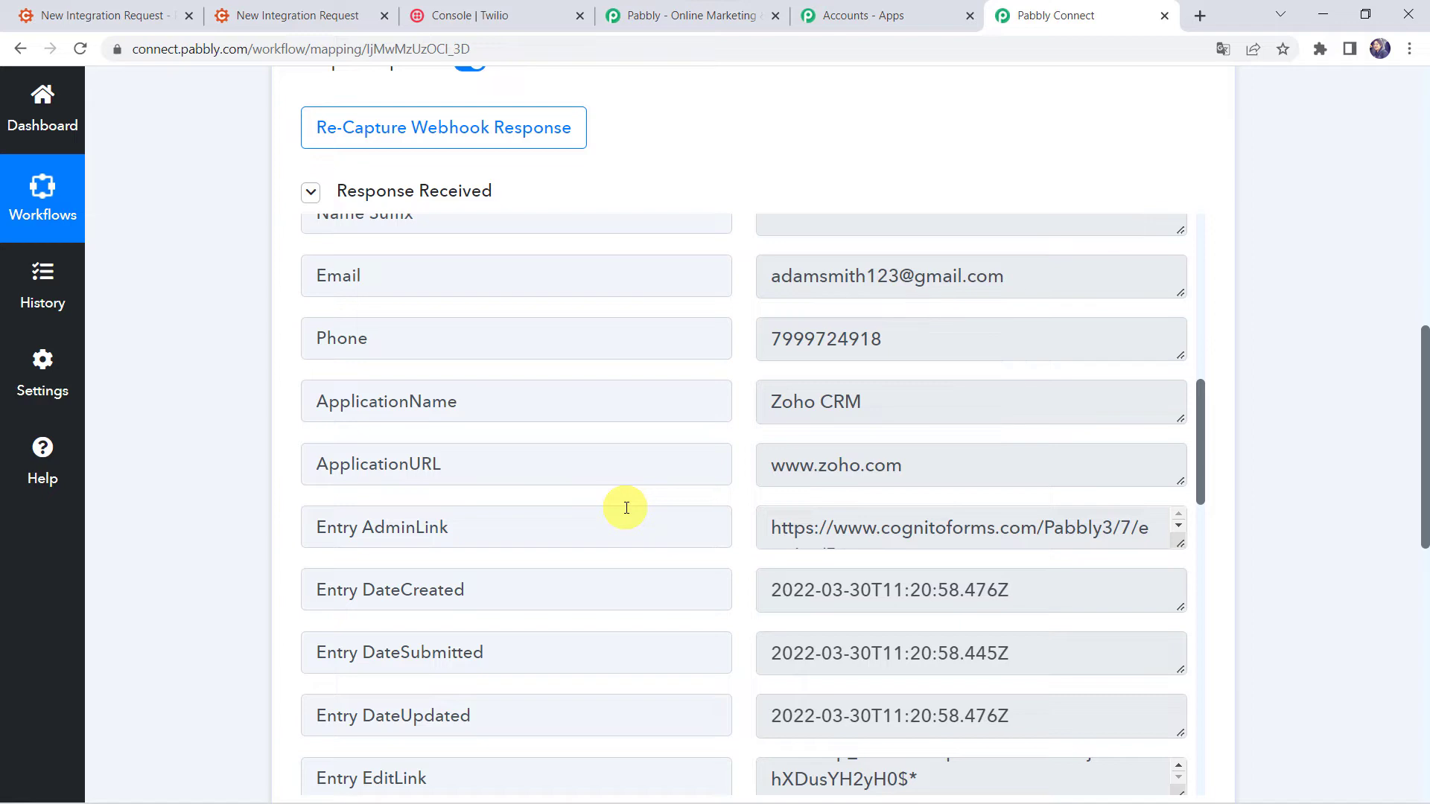
scroll(166, 597, "down", 8)
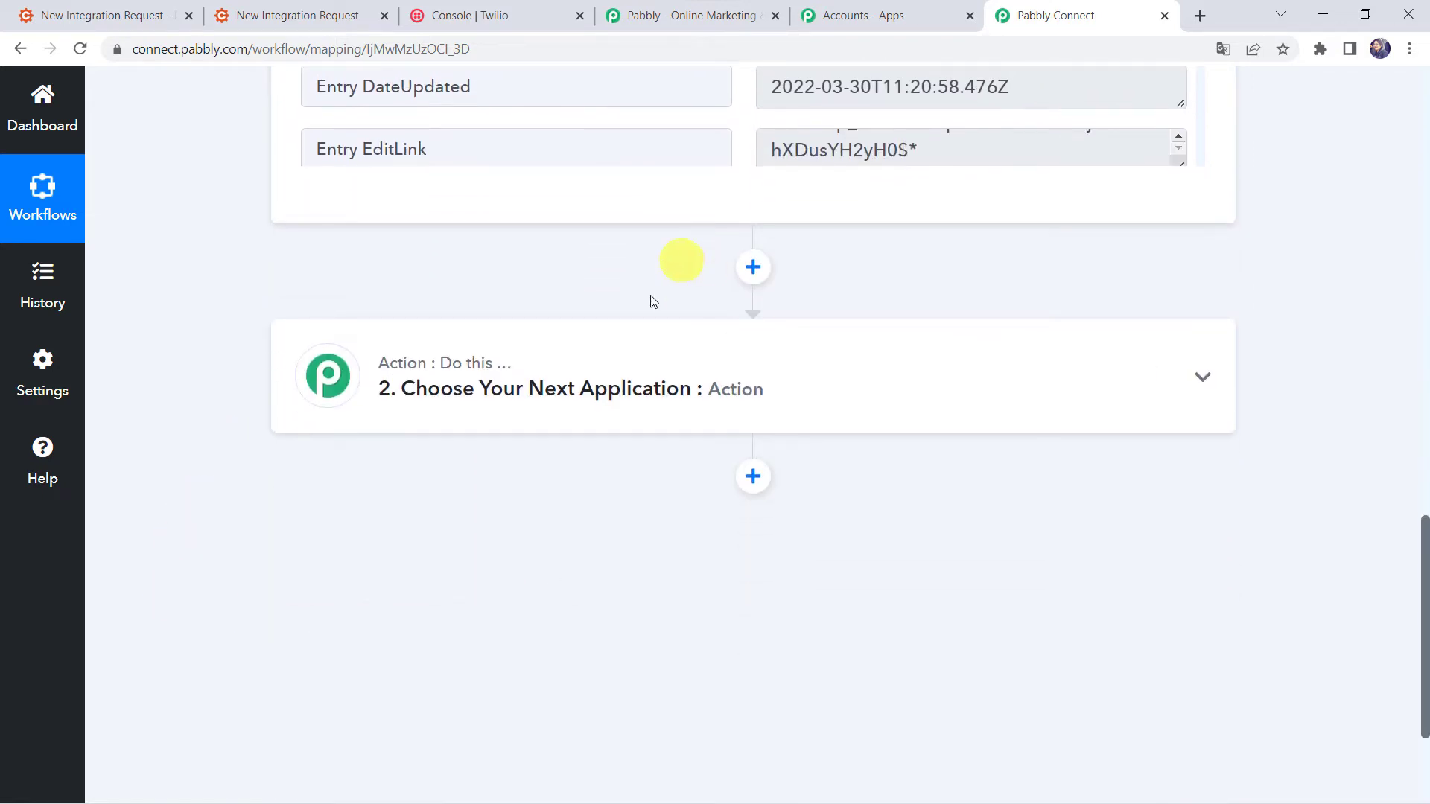
Set the action step to Twilio's Send SMS Message and begin connecting a Twilio account.
left_click(648, 351)
left_click(341, 522)
type("Twilio")
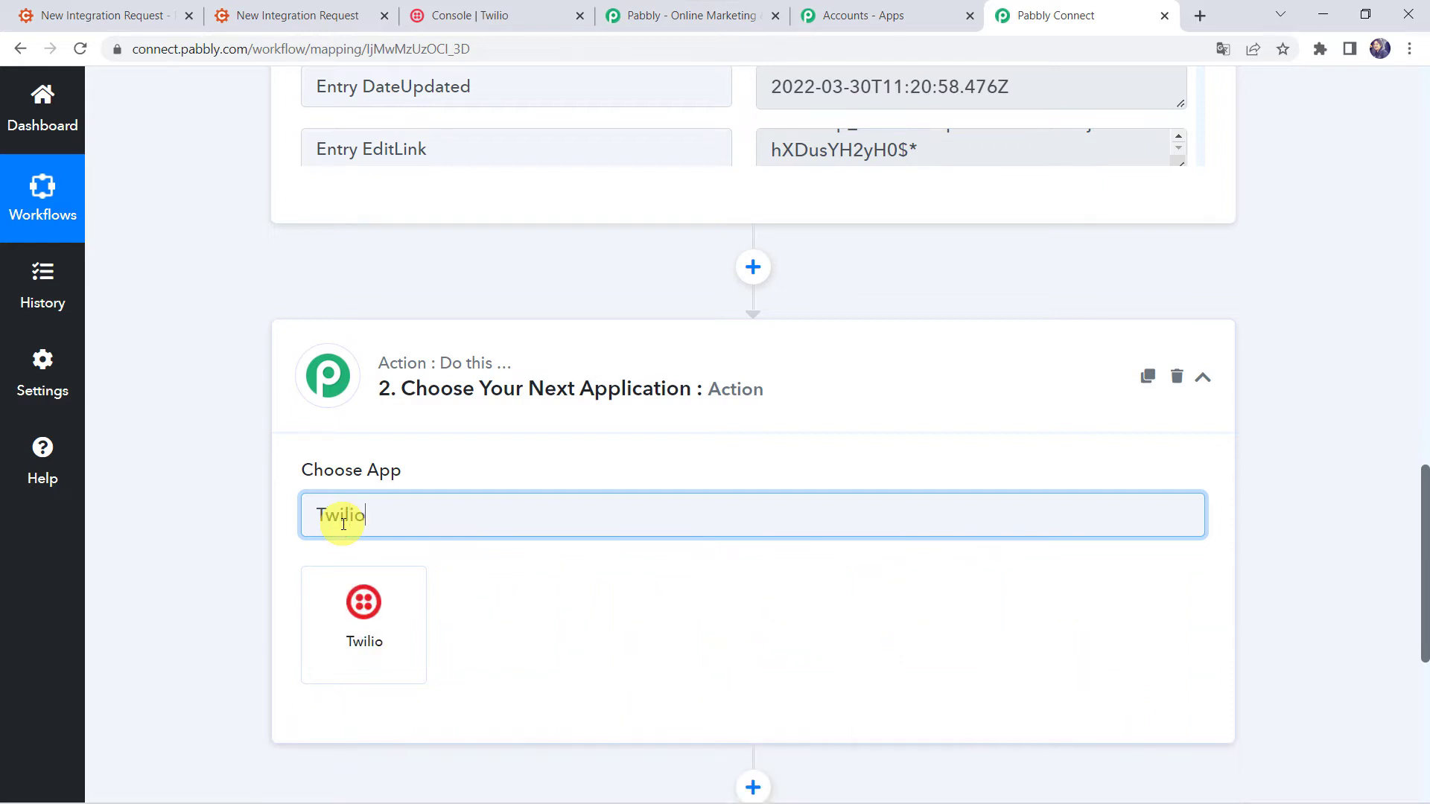
left_click(376, 630)
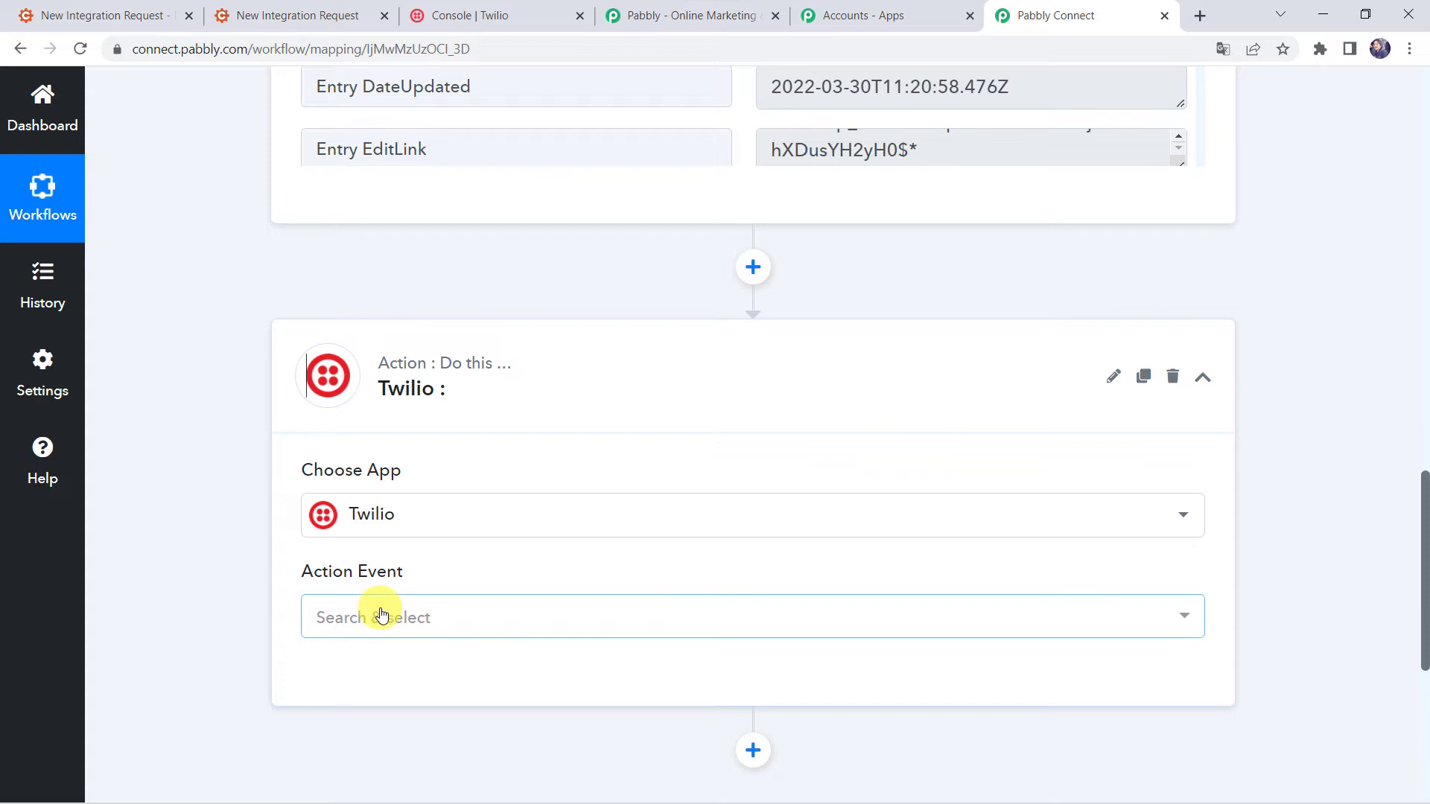
left_click(378, 616)
left_click(442, 310)
scroll(134, 511, "down", 3)
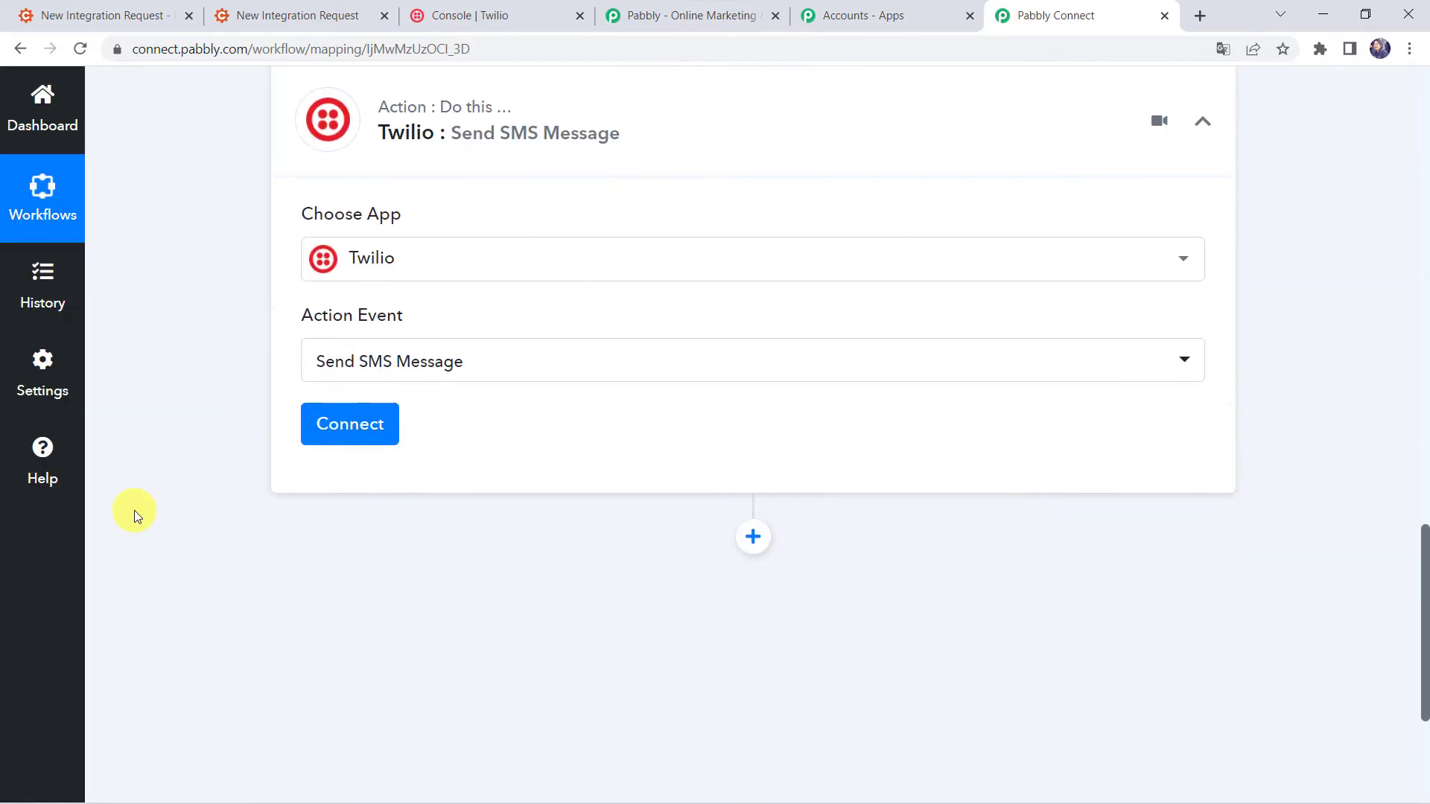
left_click(334, 423)
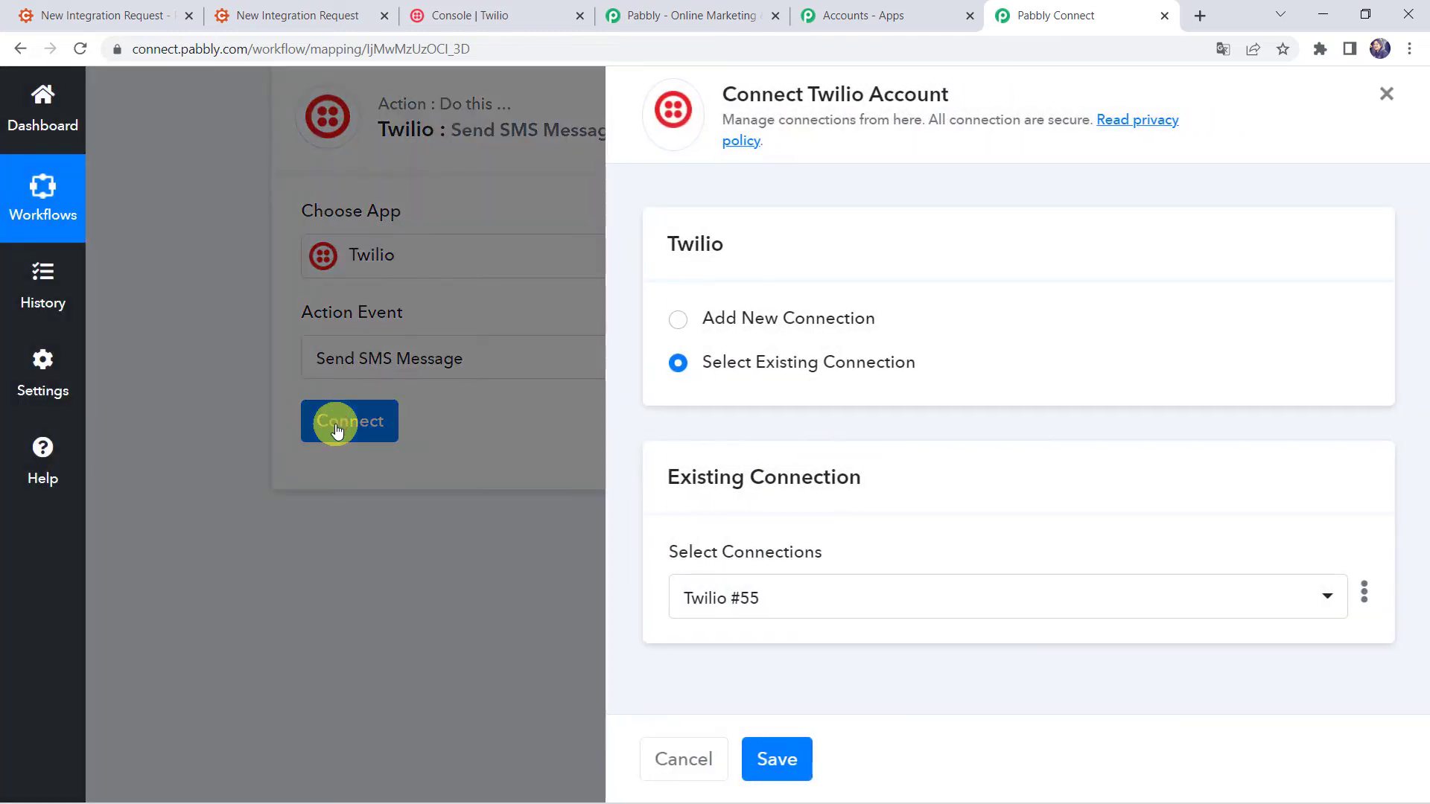
Start a new Twilio connection named Twilio #56 and bring up the Twilio Console for credentials.
left_click(773, 319)
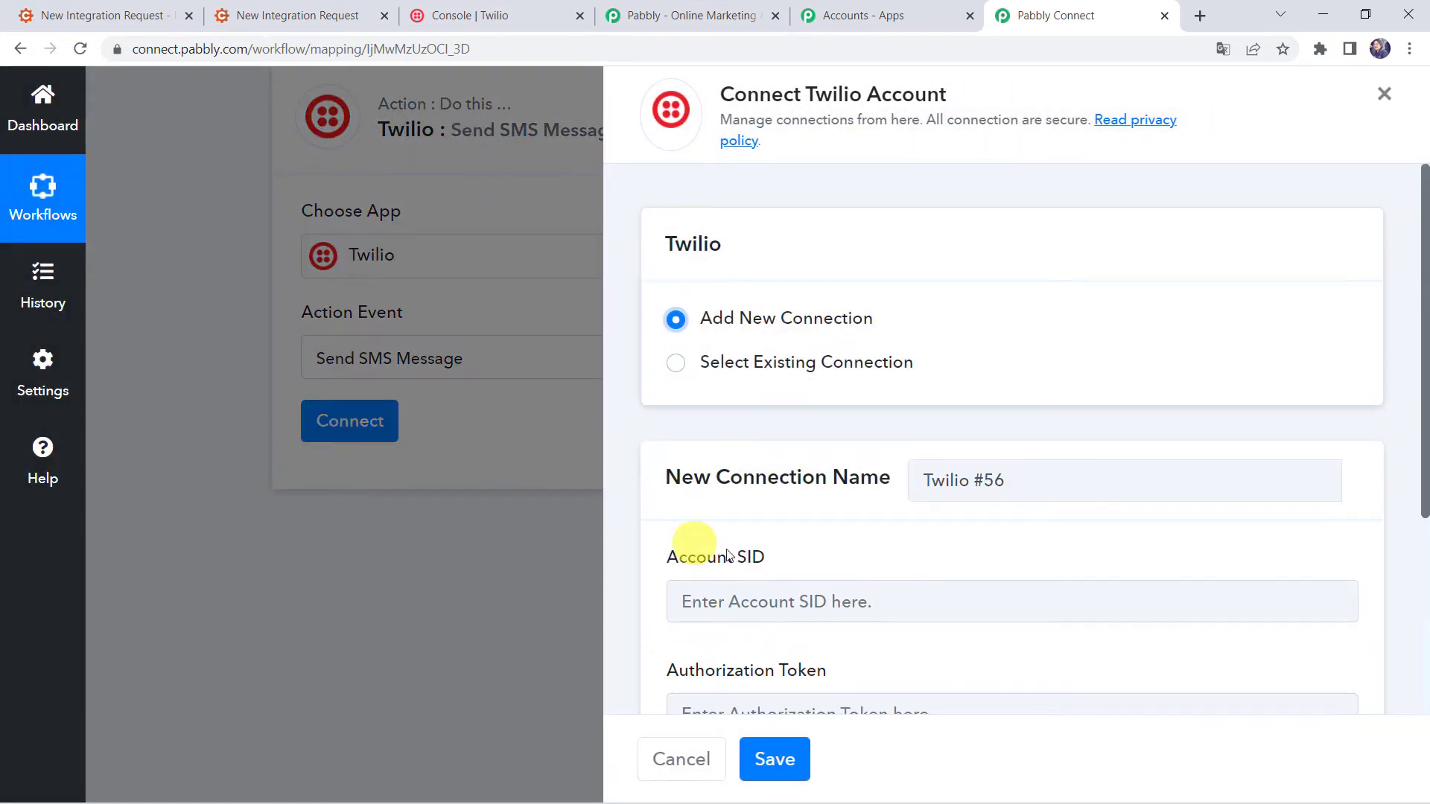
scroll(731, 551, "down", 1)
scroll(731, 547, "down", 3)
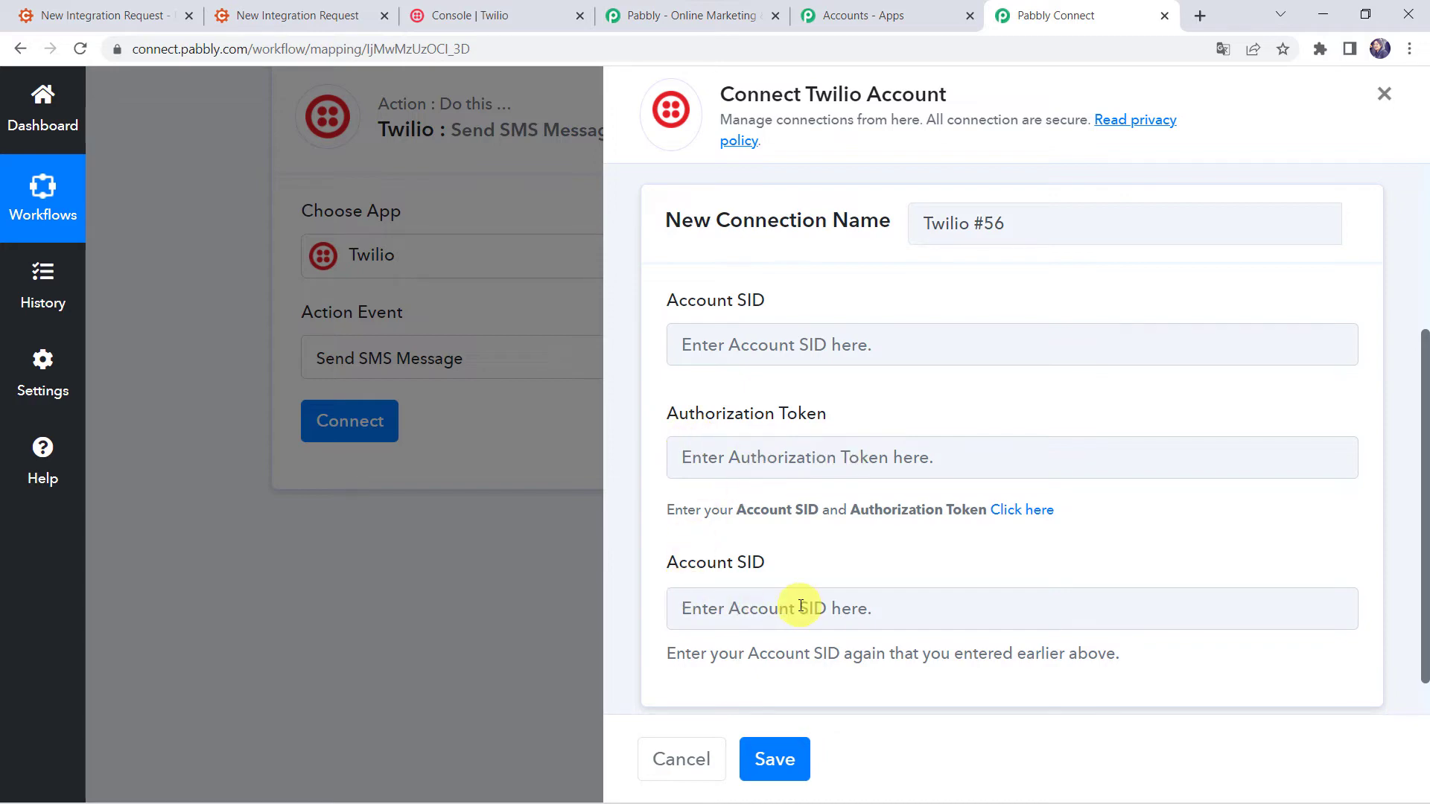
scroll(801, 607, "down", 1)
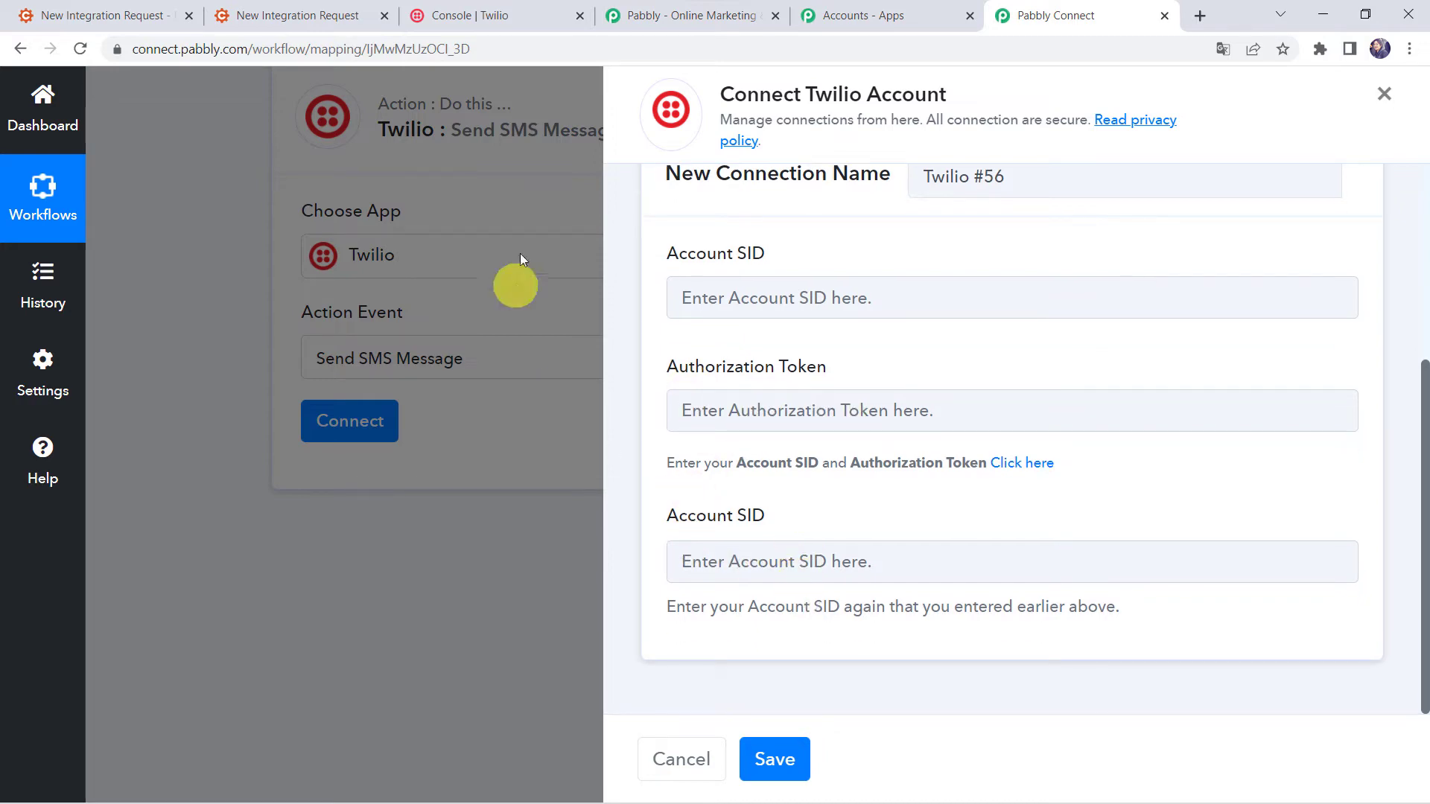
left_click(535, 9)
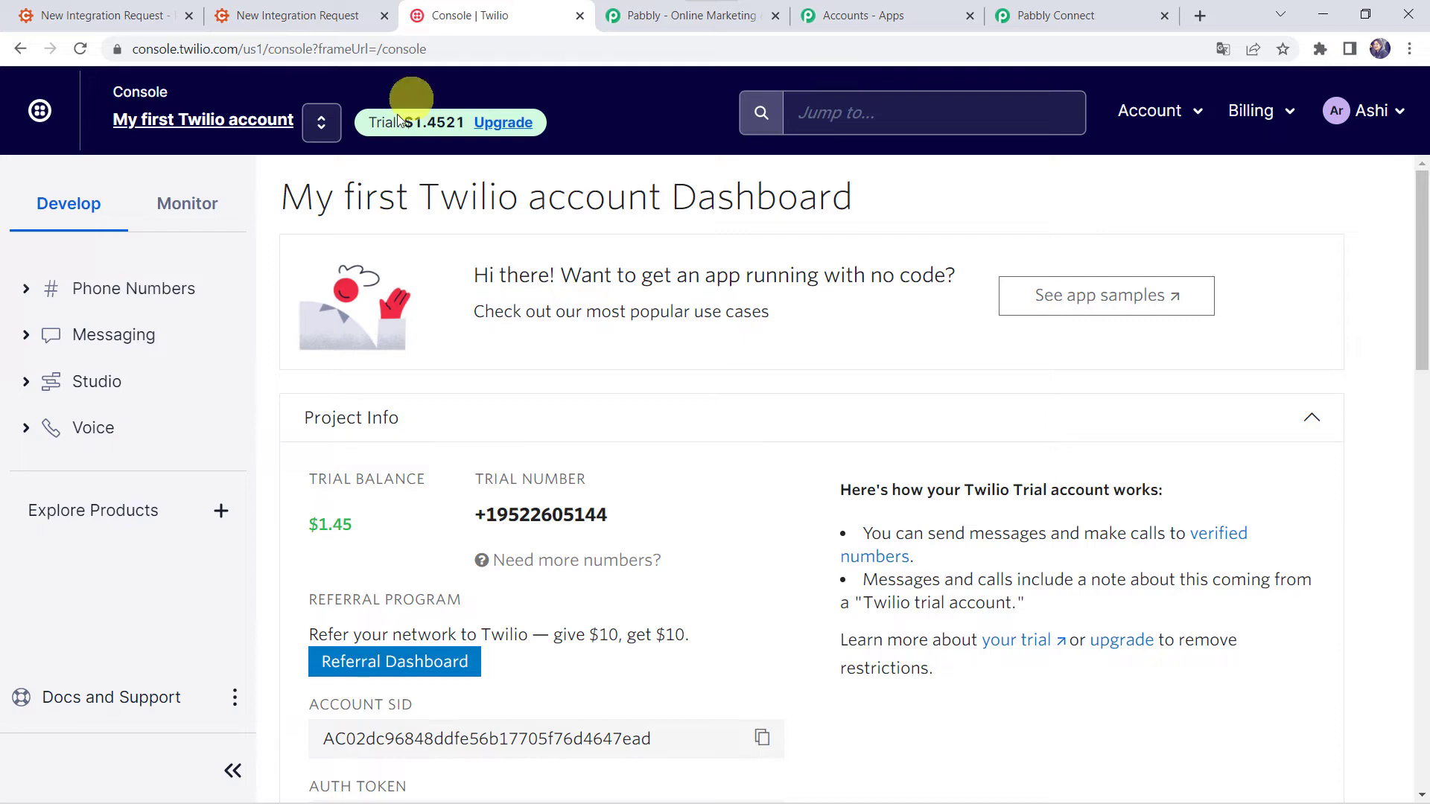
Copy the Account SID from the Twilio Console dashboard back into the Pabbly Connect form.
scroll(539, 361, "down", 2)
scroll(539, 359, "down", 5)
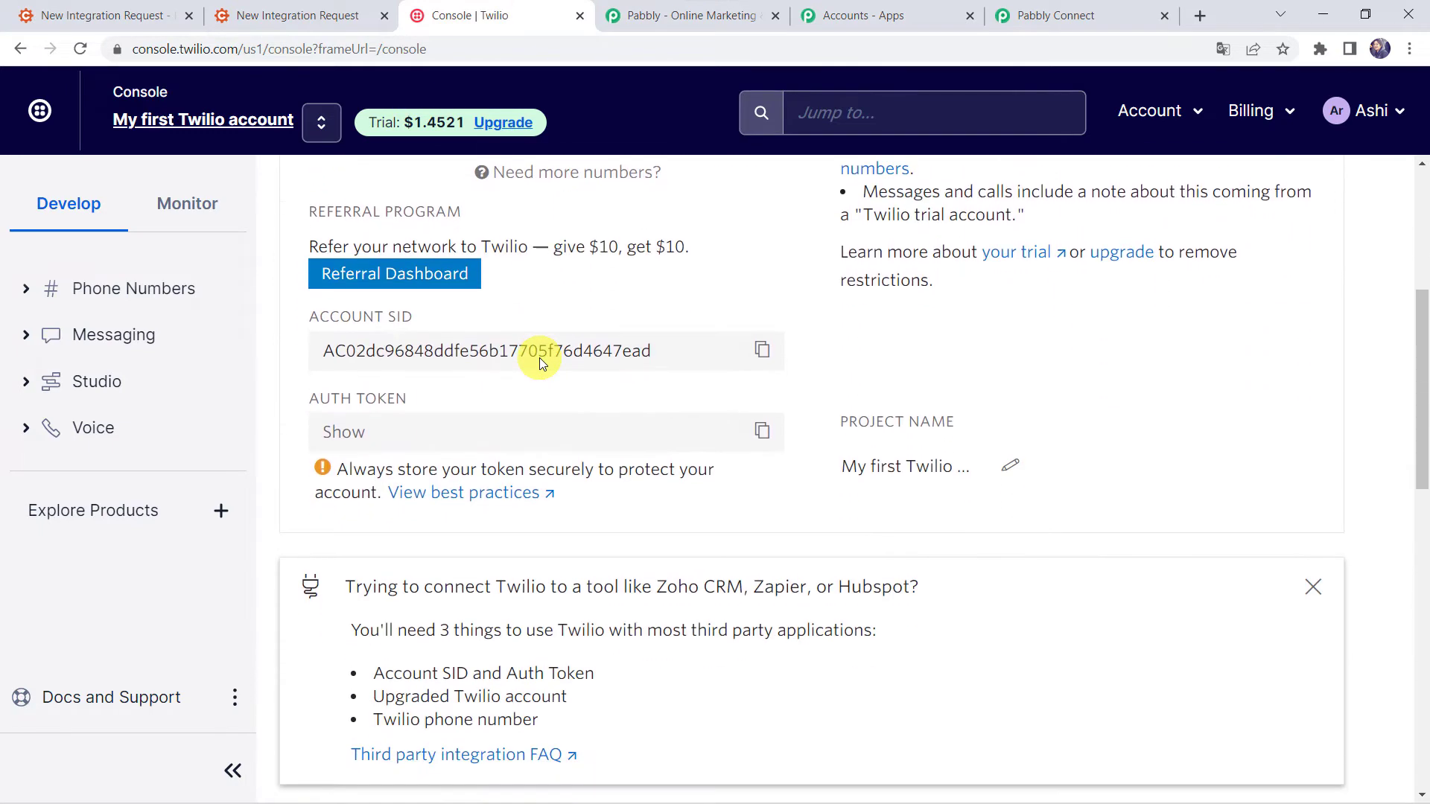
scroll(542, 358, "up", 2)
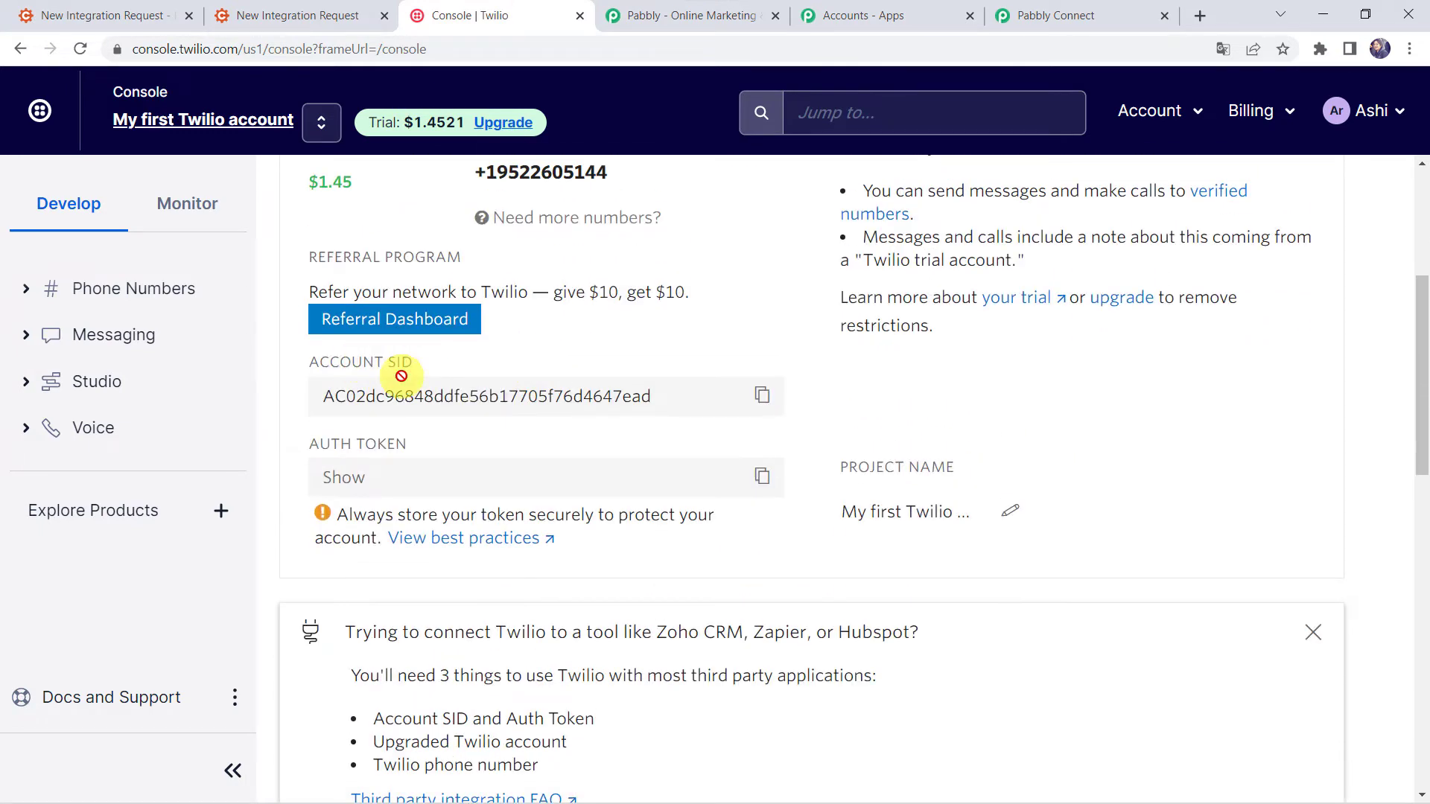
left_click(760, 397)
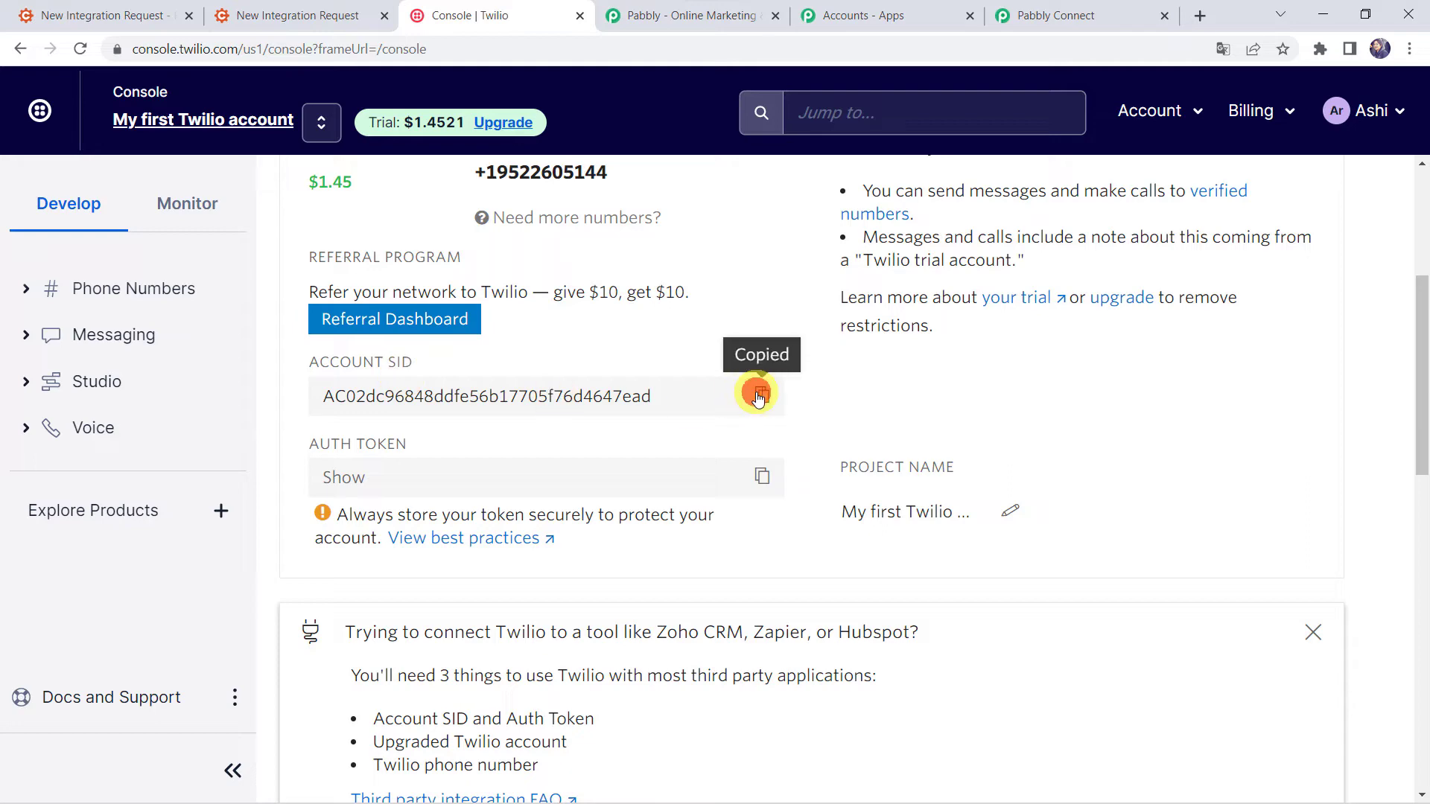
left_click(1066, 14)
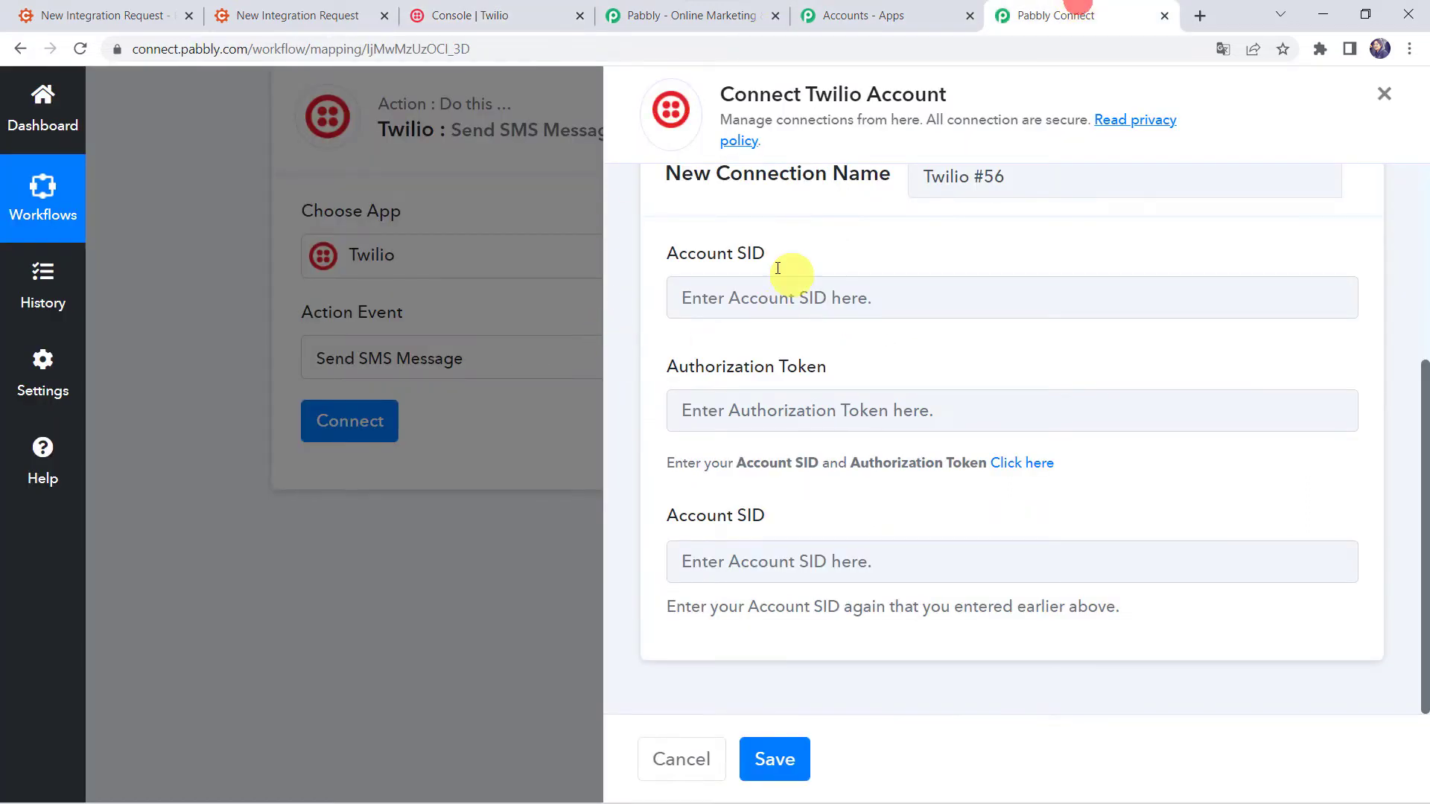
Paste the copied SID into both Account SID fields of the Twilio connection form.
left_click(707, 303)
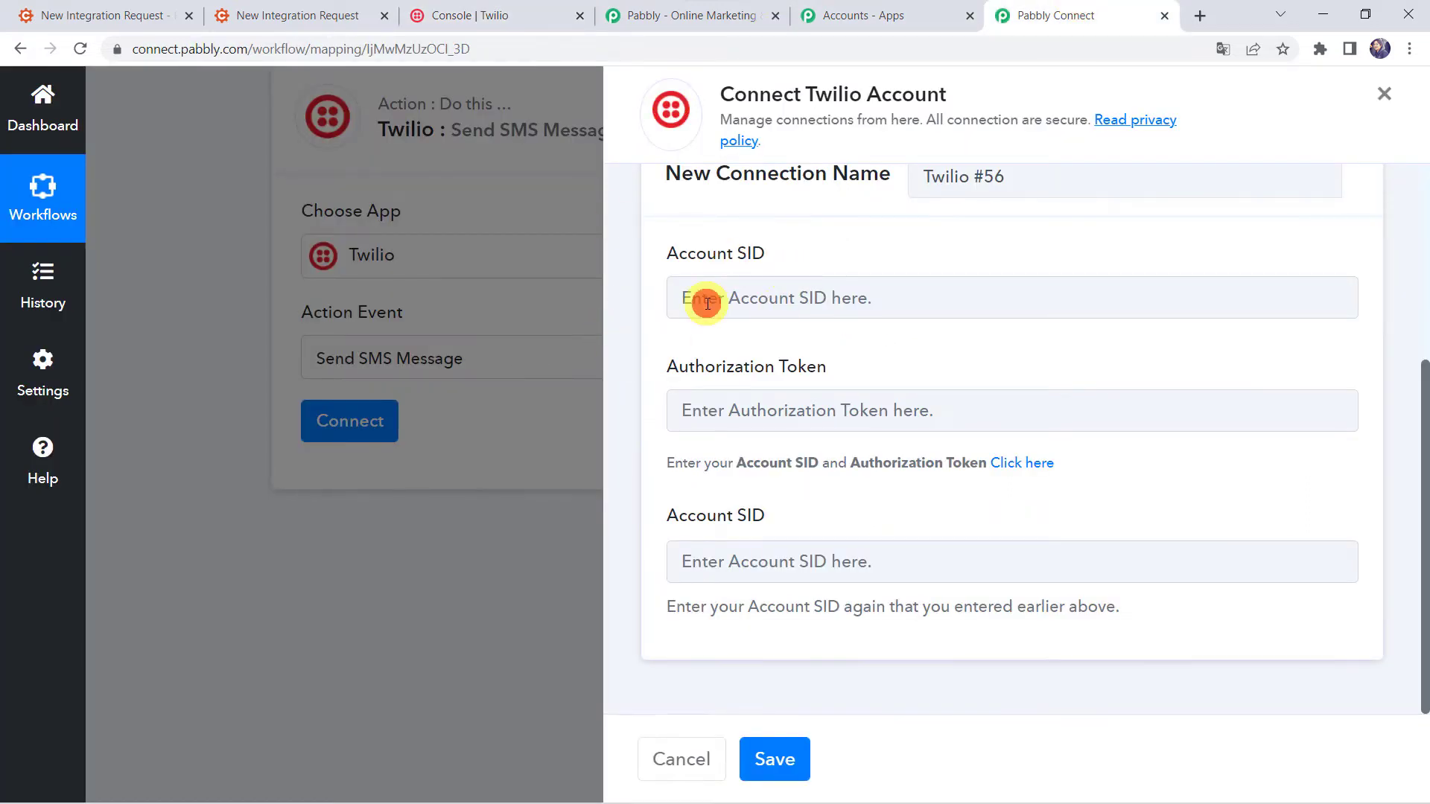
right_click(774, 311)
left_click(833, 456)
left_click(729, 560)
right_click(730, 560)
left_click(819, 410)
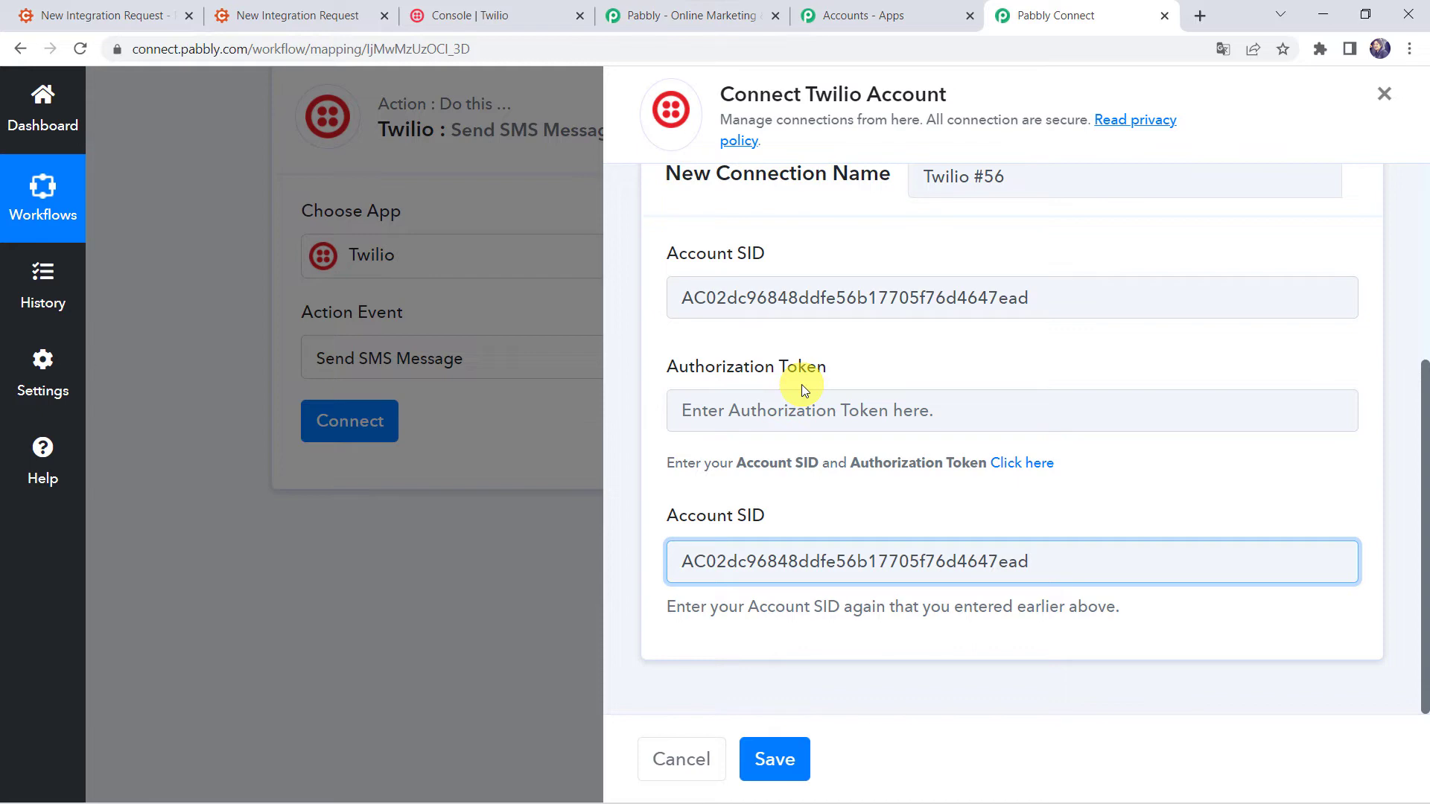
left_click(514, 15)
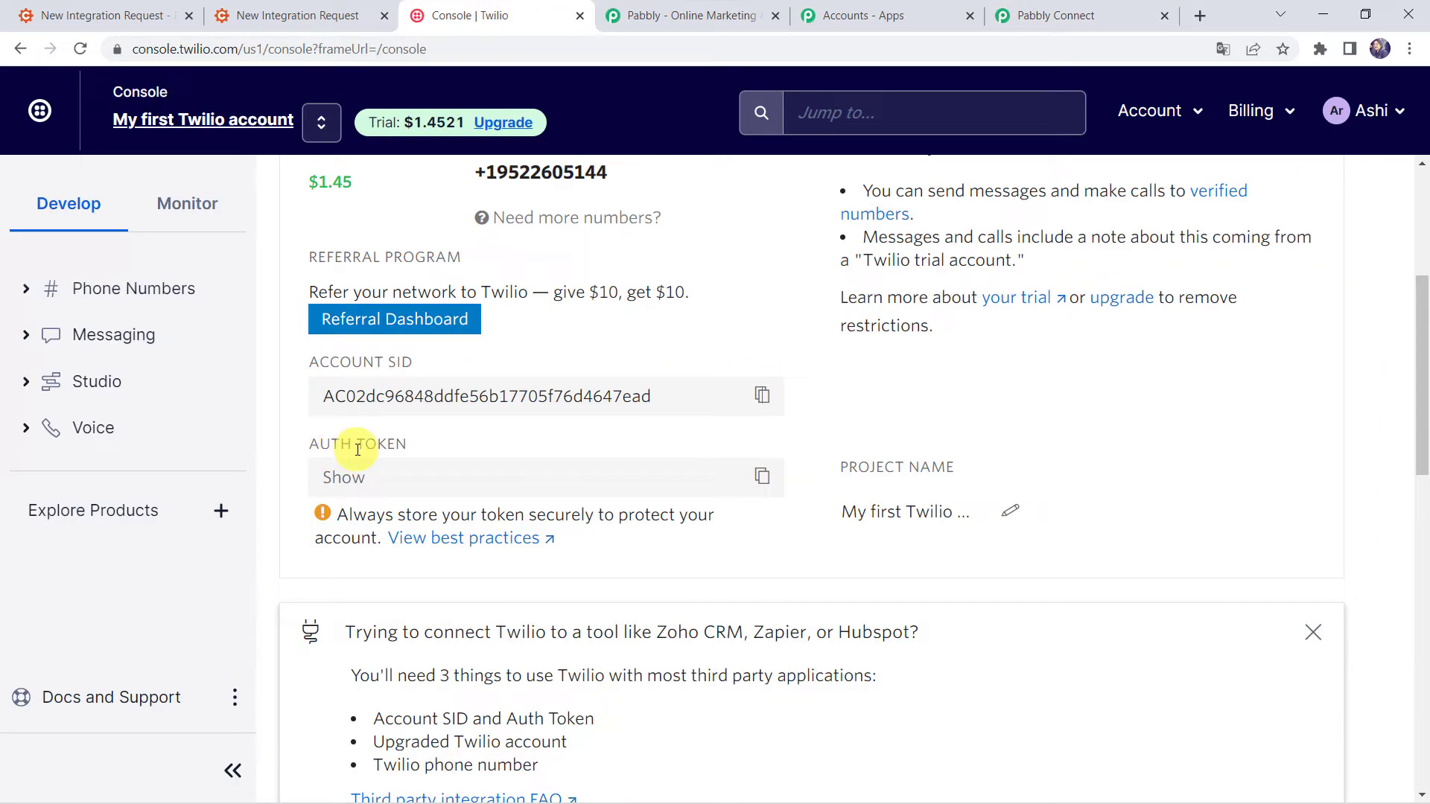
Copy the Auth Token from the Twilio dashboard for the Pabbly Connect Authorization Token field.
left_click(759, 479)
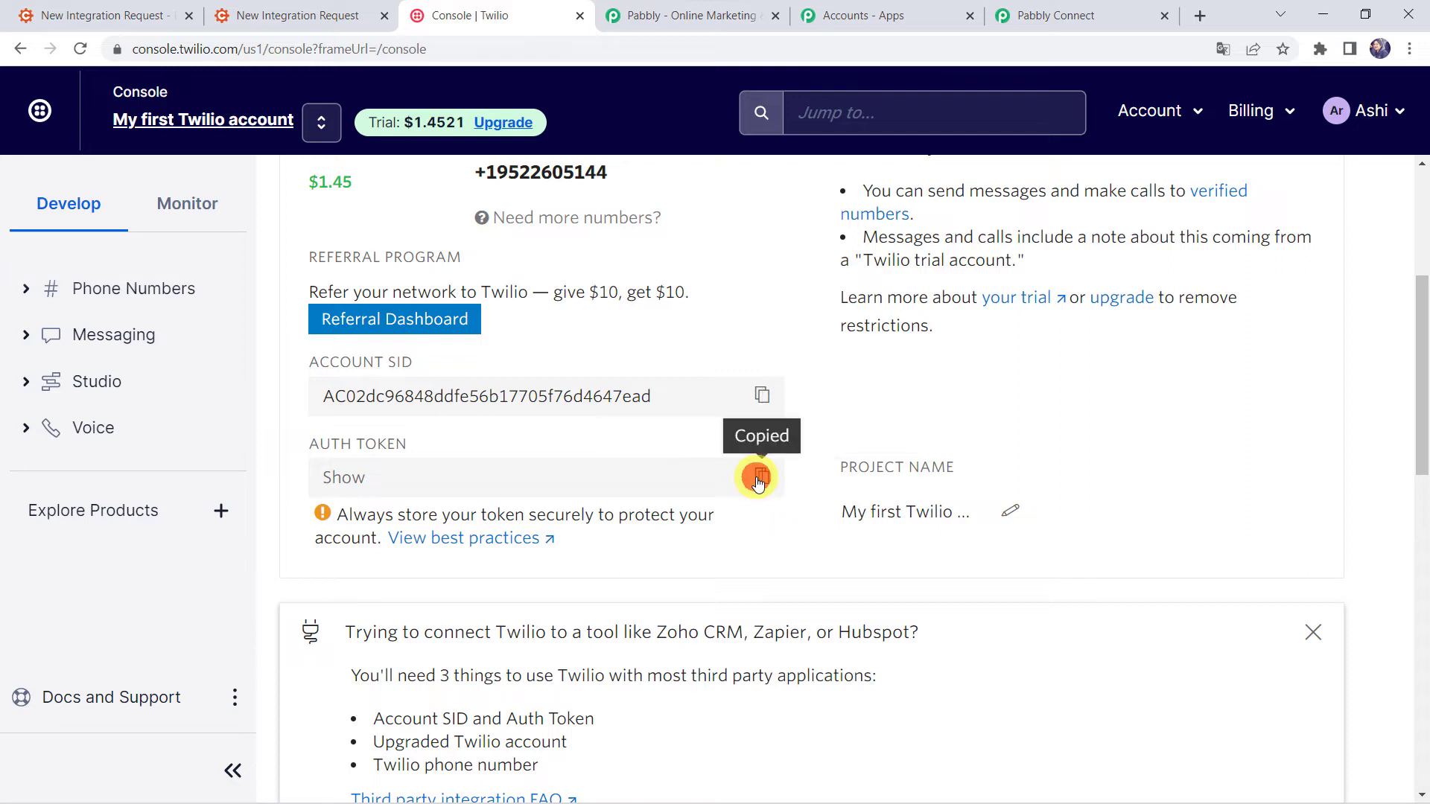
left_click(430, 467)
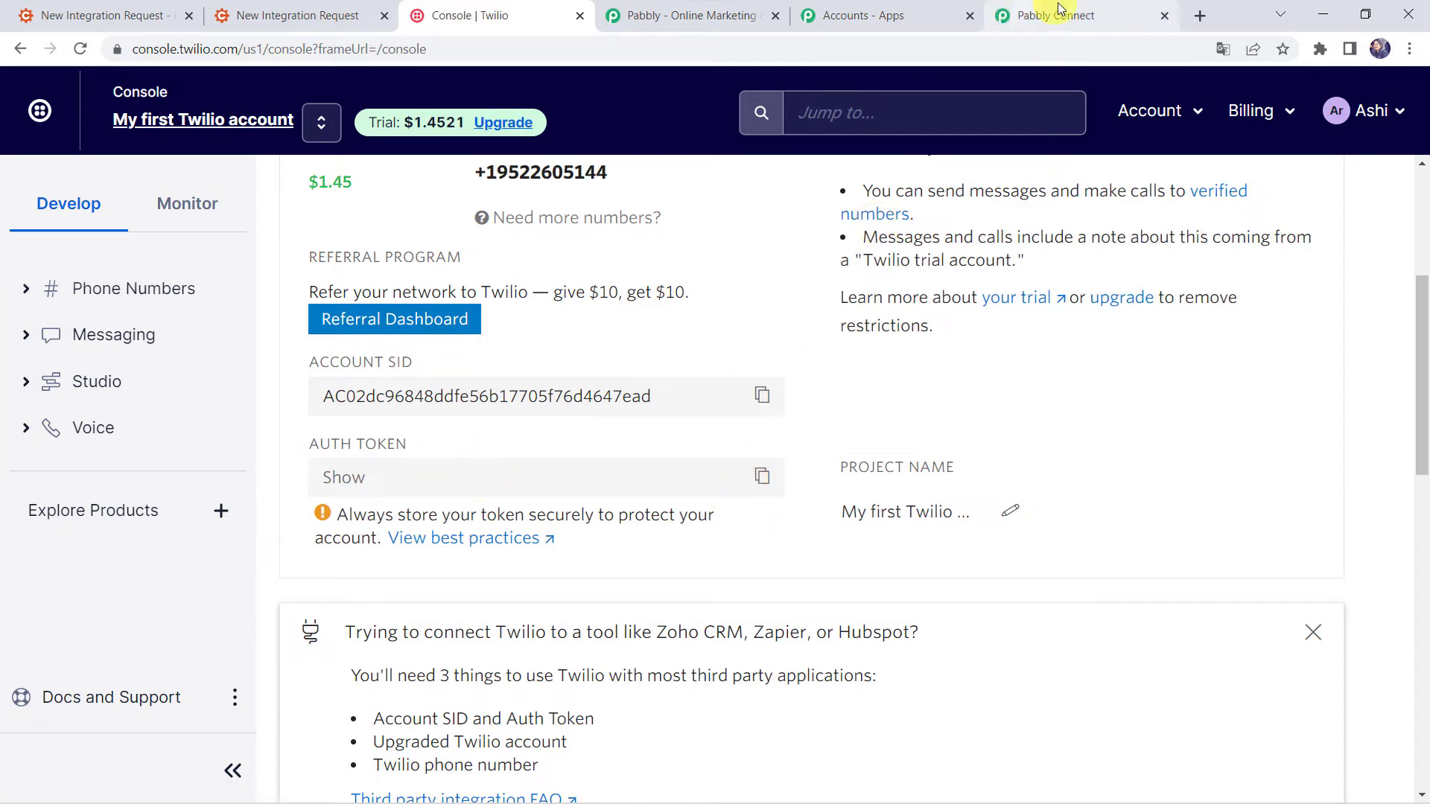
left_click(1027, 9)
left_click(758, 411)
Paste the auth token into the Authorization Token field and save the Twilio #56 connection.
right_click(758, 410)
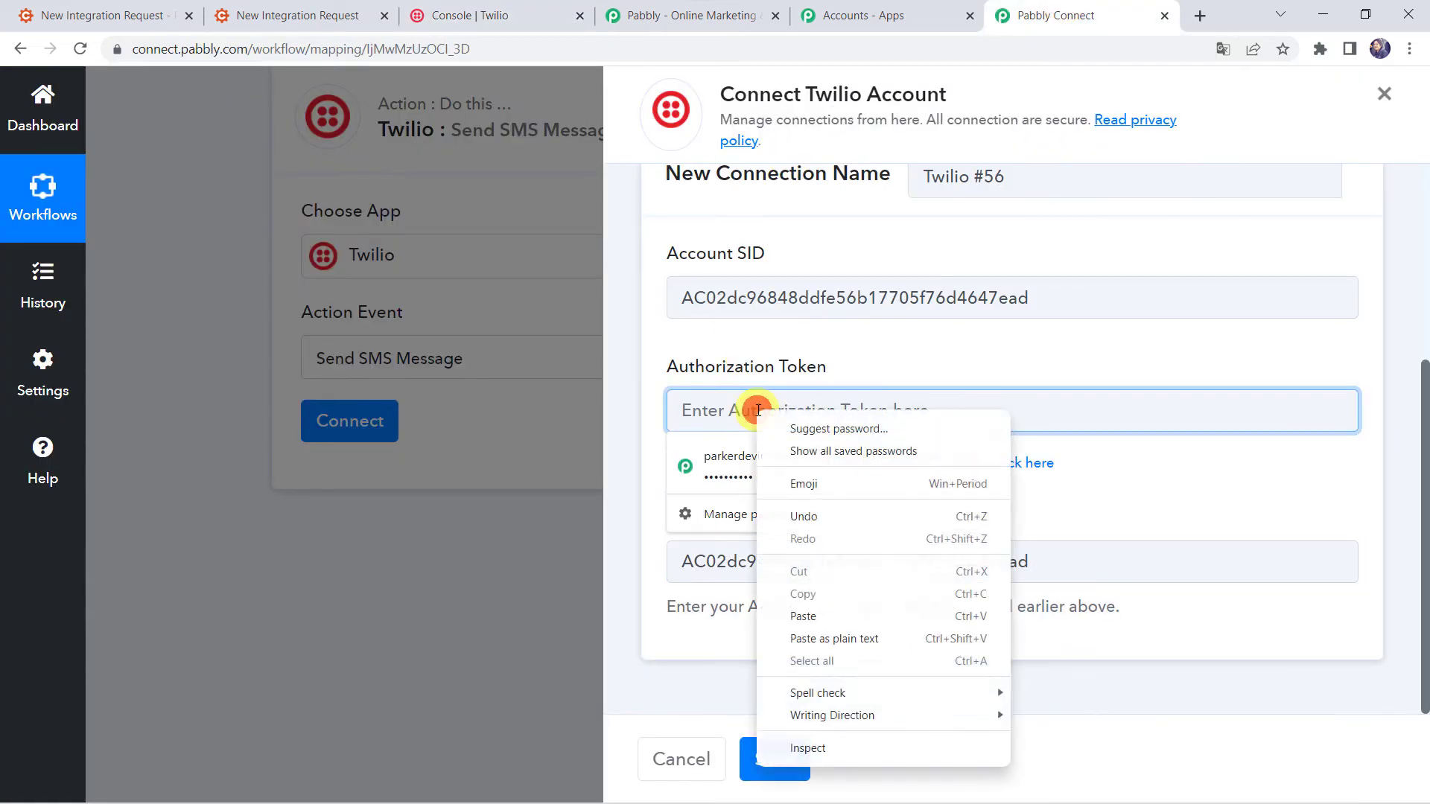
left_click(804, 615)
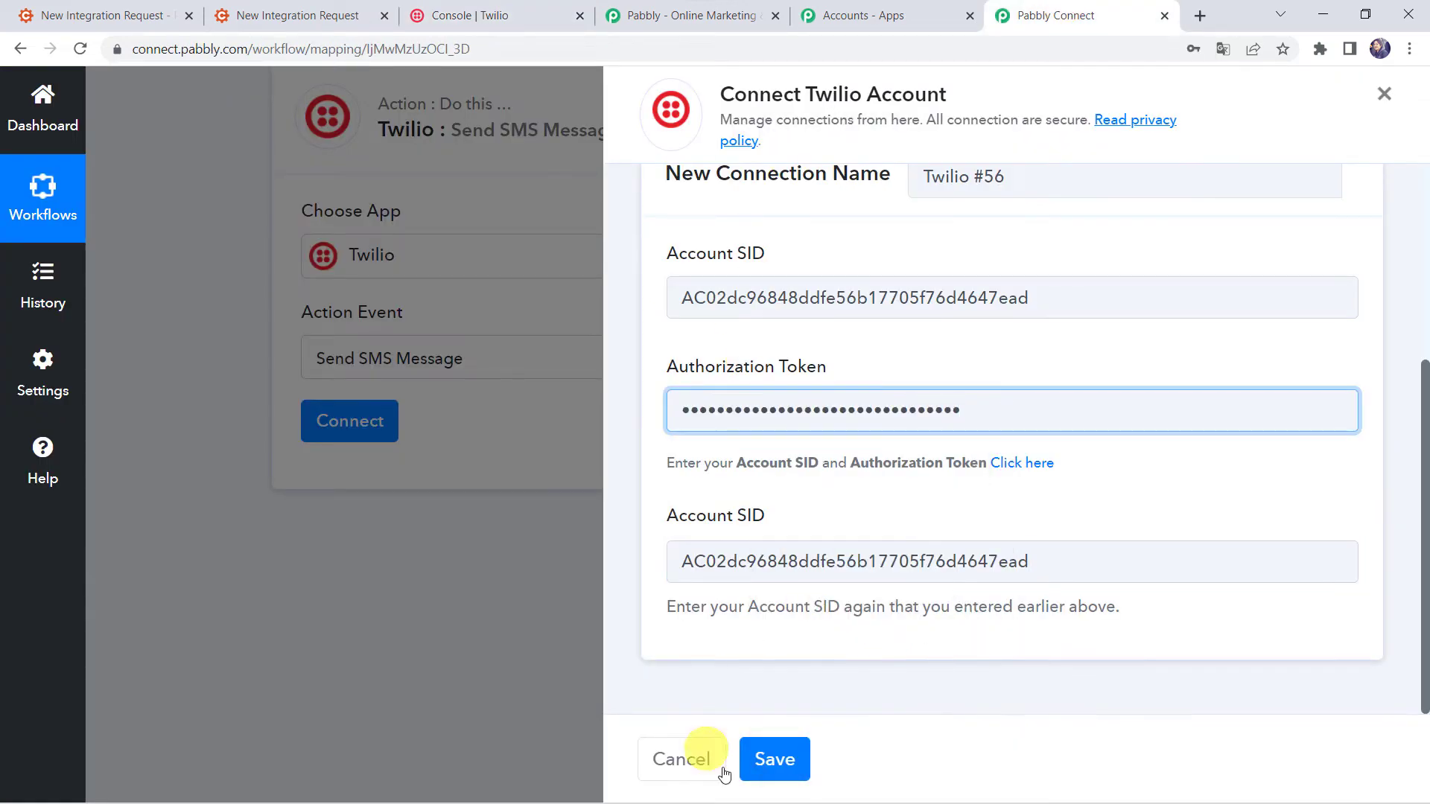
left_click(775, 758)
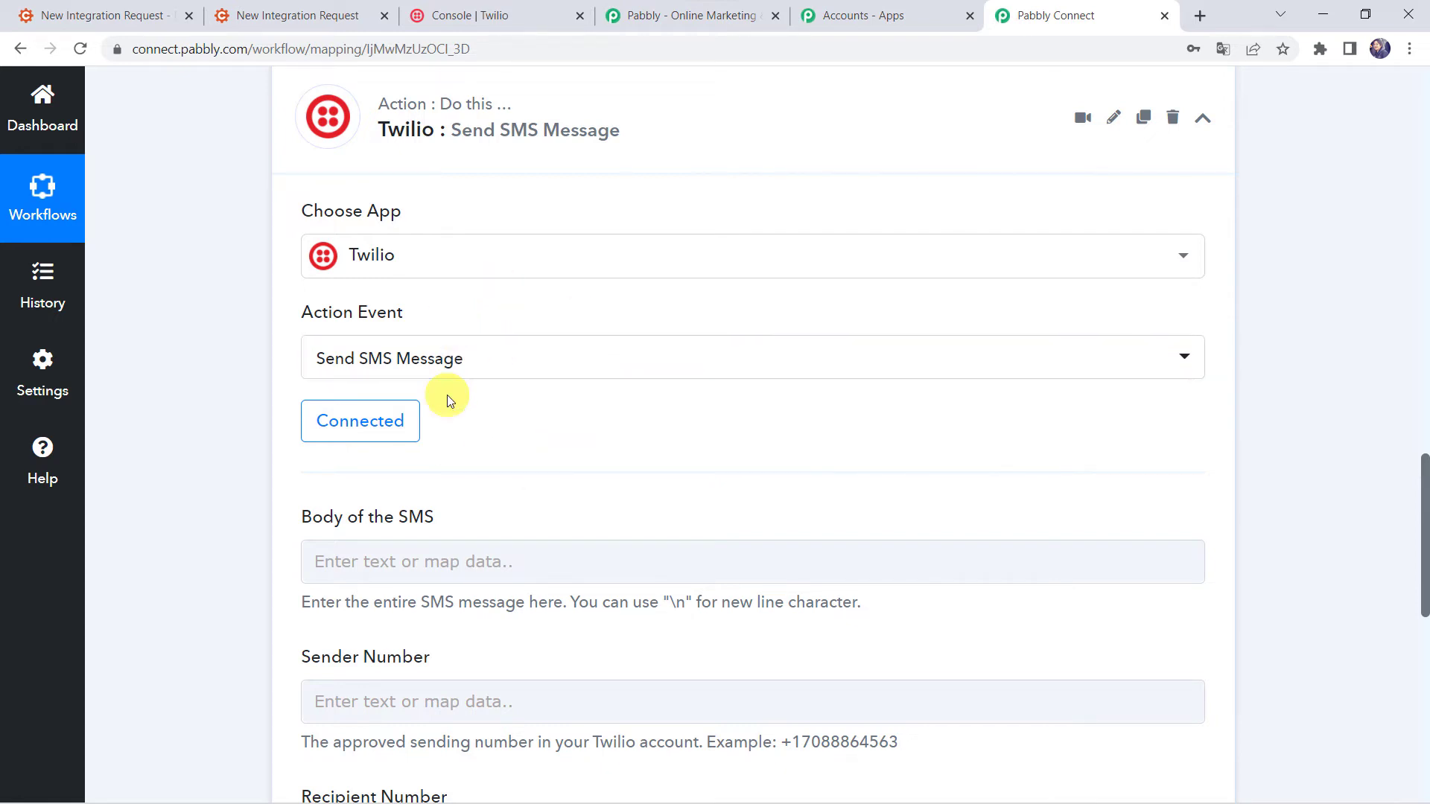
Paste the prepared thank-you message signed Pabbly Team into the Body of the SMS field.
scroll(447, 395, "down", 3)
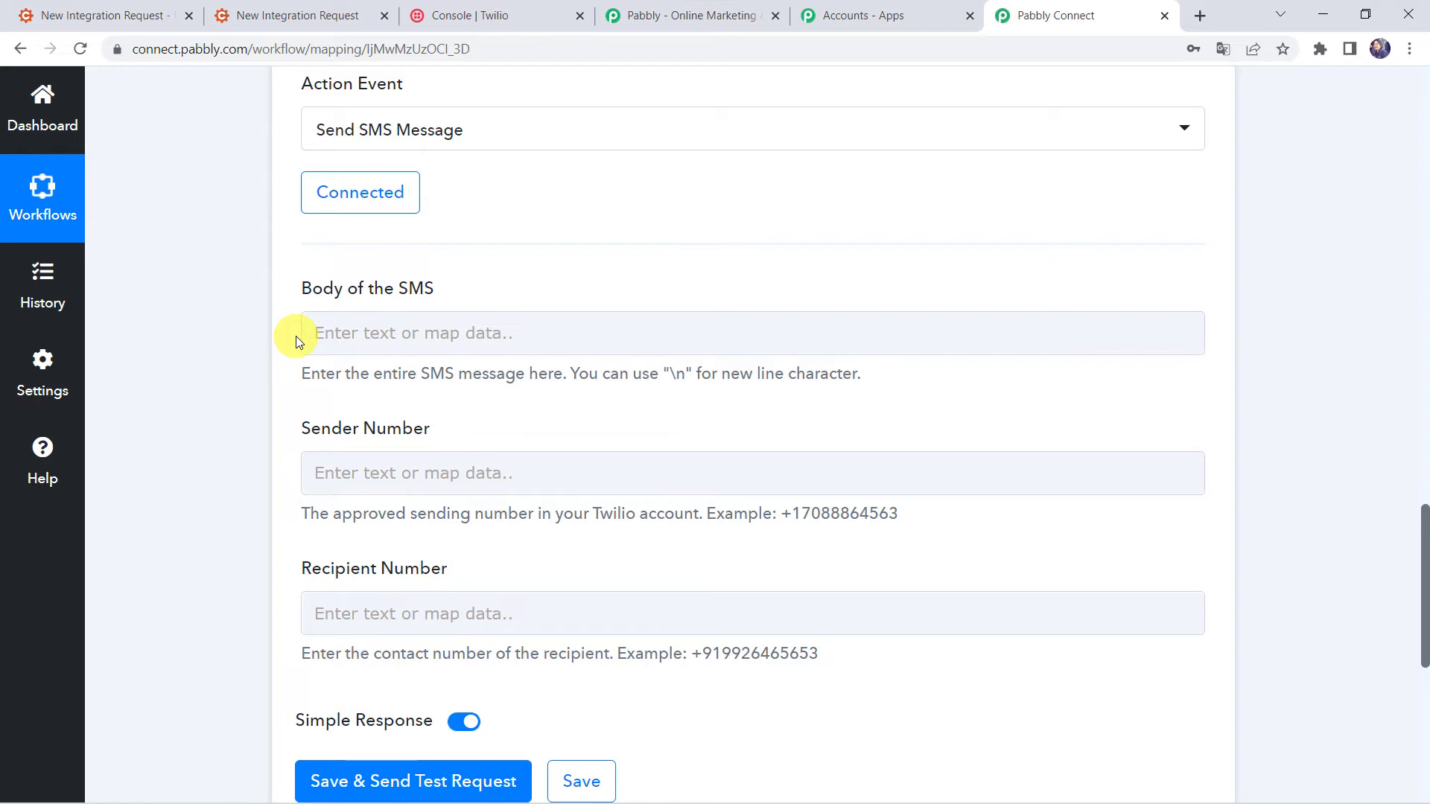
left_click(341, 333)
key("ctrl+v")
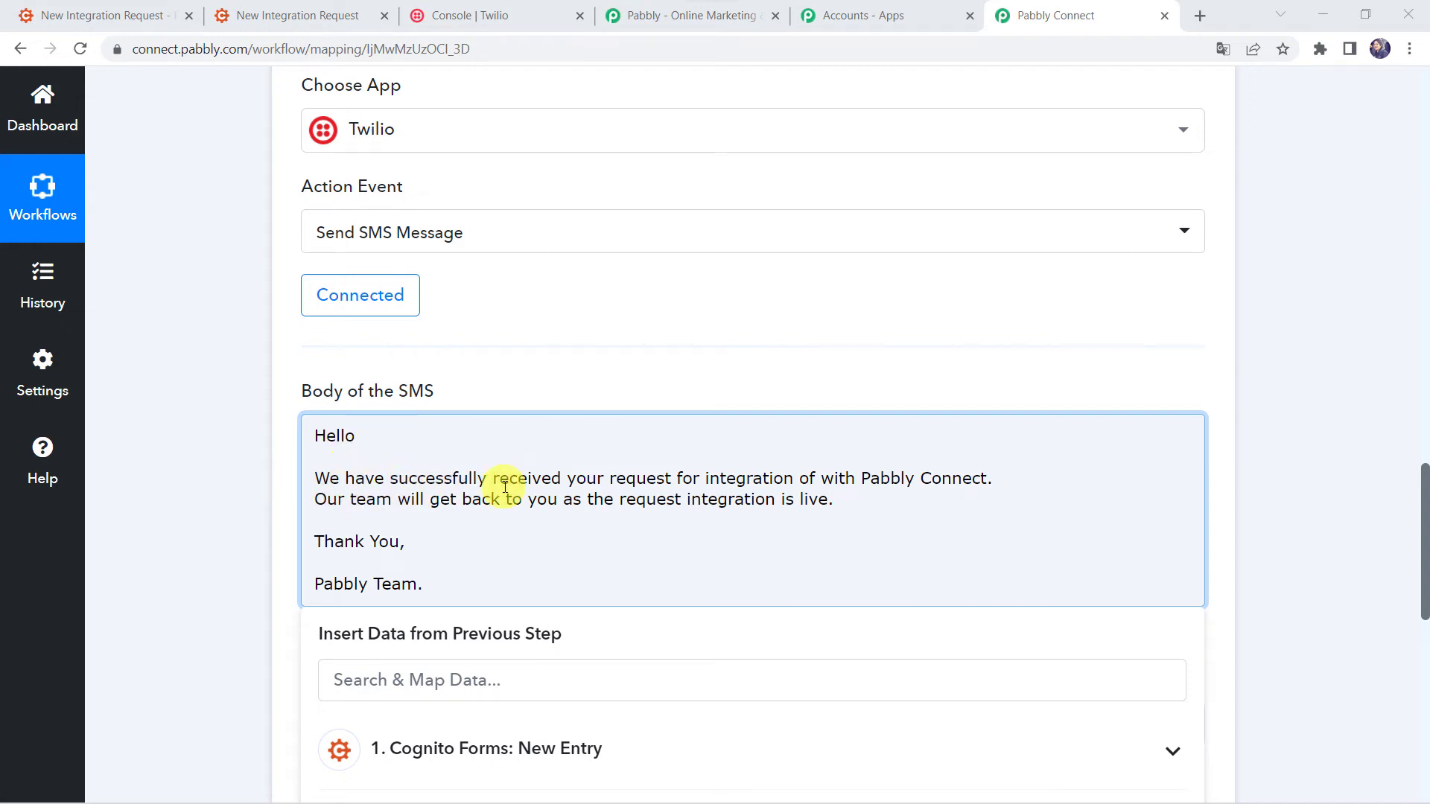
left_click(819, 481)
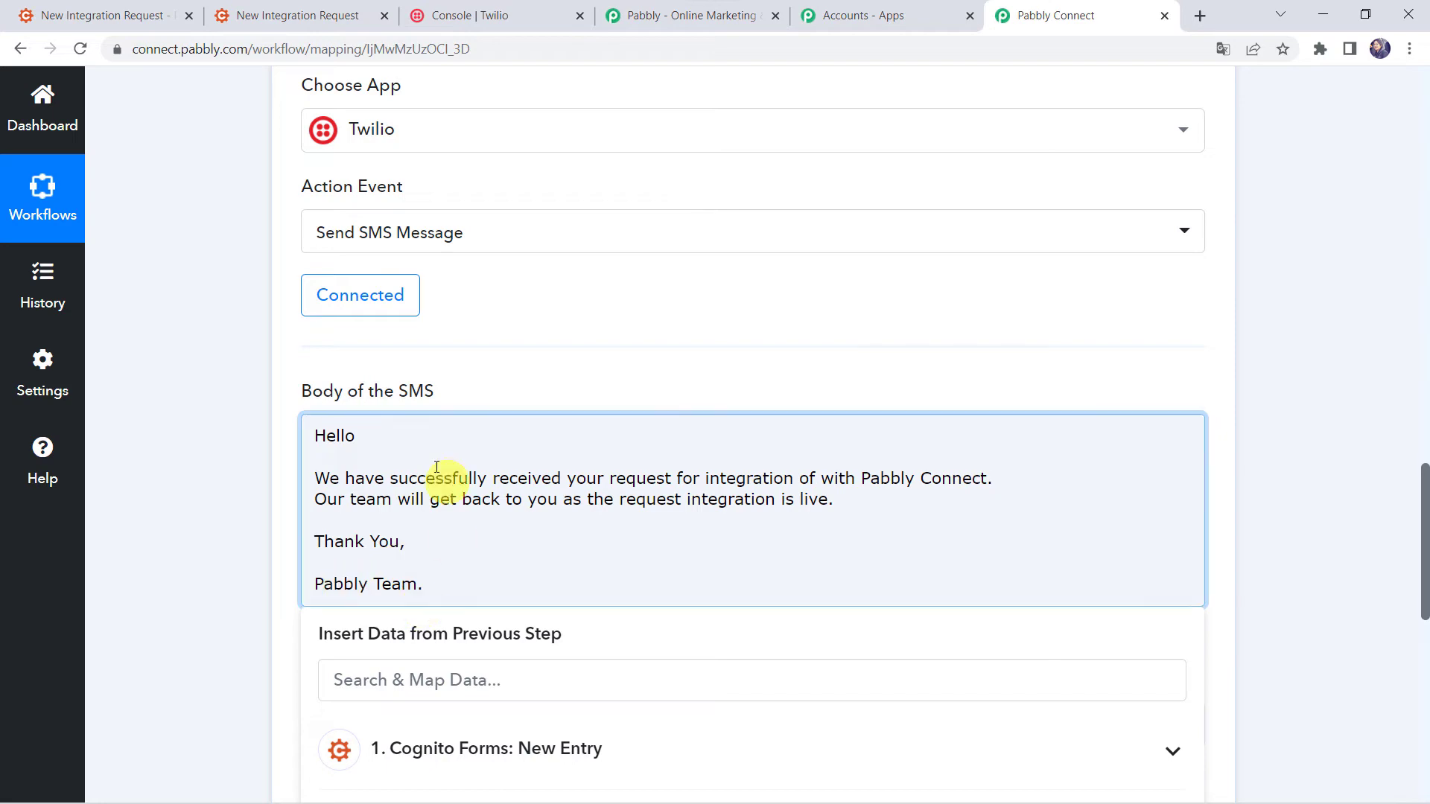
scroll(203, 374, "up", 2)
scroll(202, 374, "up", 15)
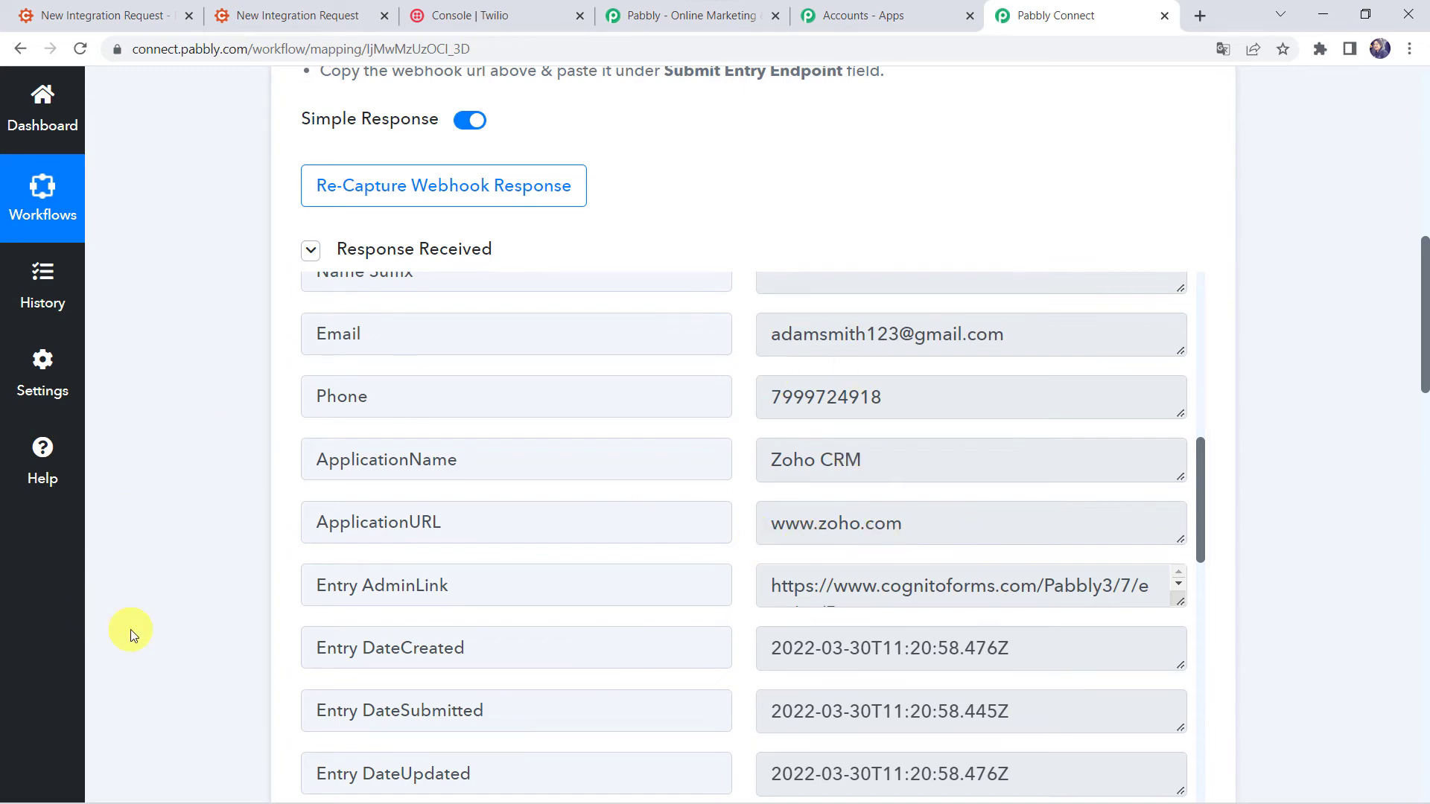
scroll(132, 629, "down", 15)
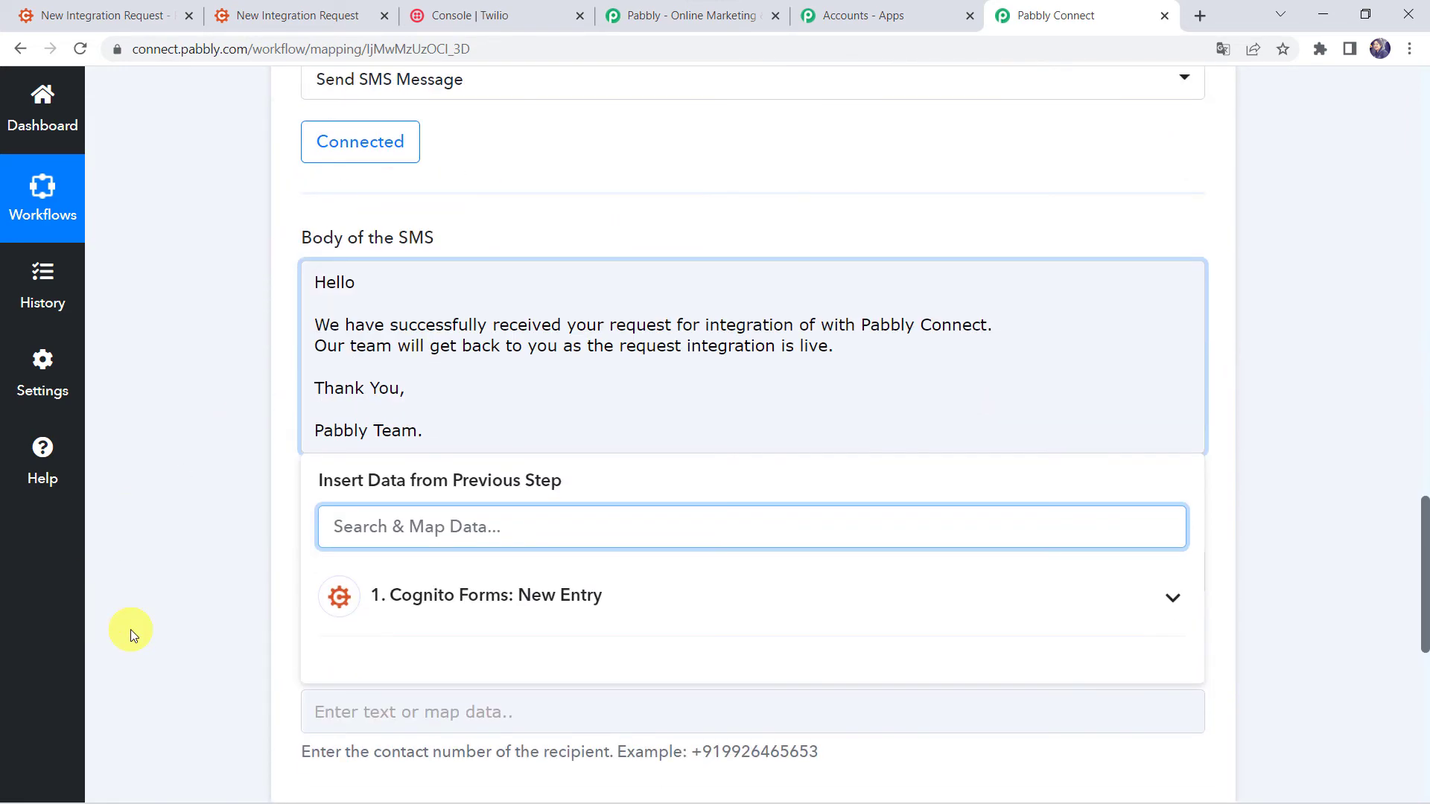
Insert the mapped Name FirstAndLast field after Hello, followed by a comma.
left_click(381, 283)
left_click(361, 282)
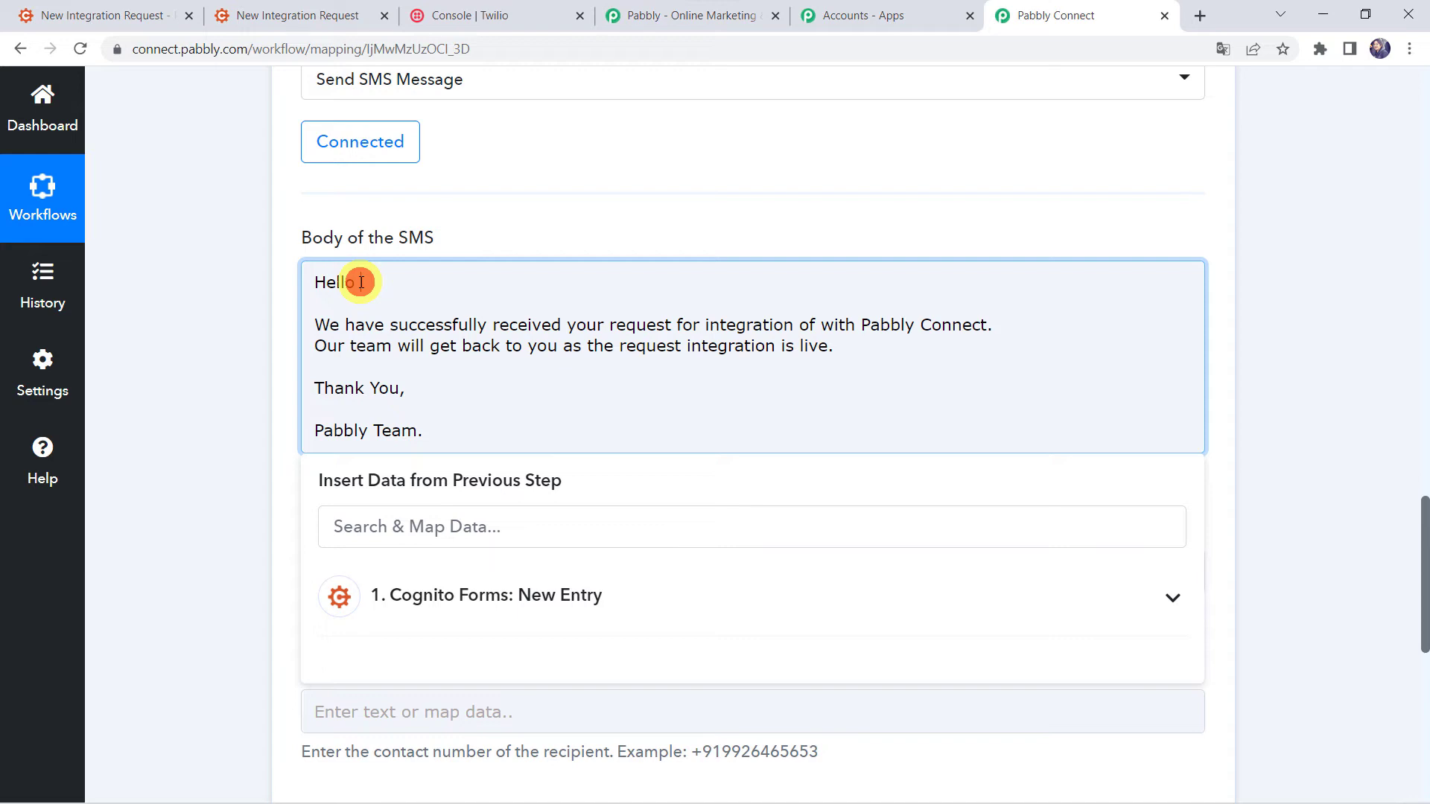
left_click(403, 602)
scroll(405, 615, "down", 2)
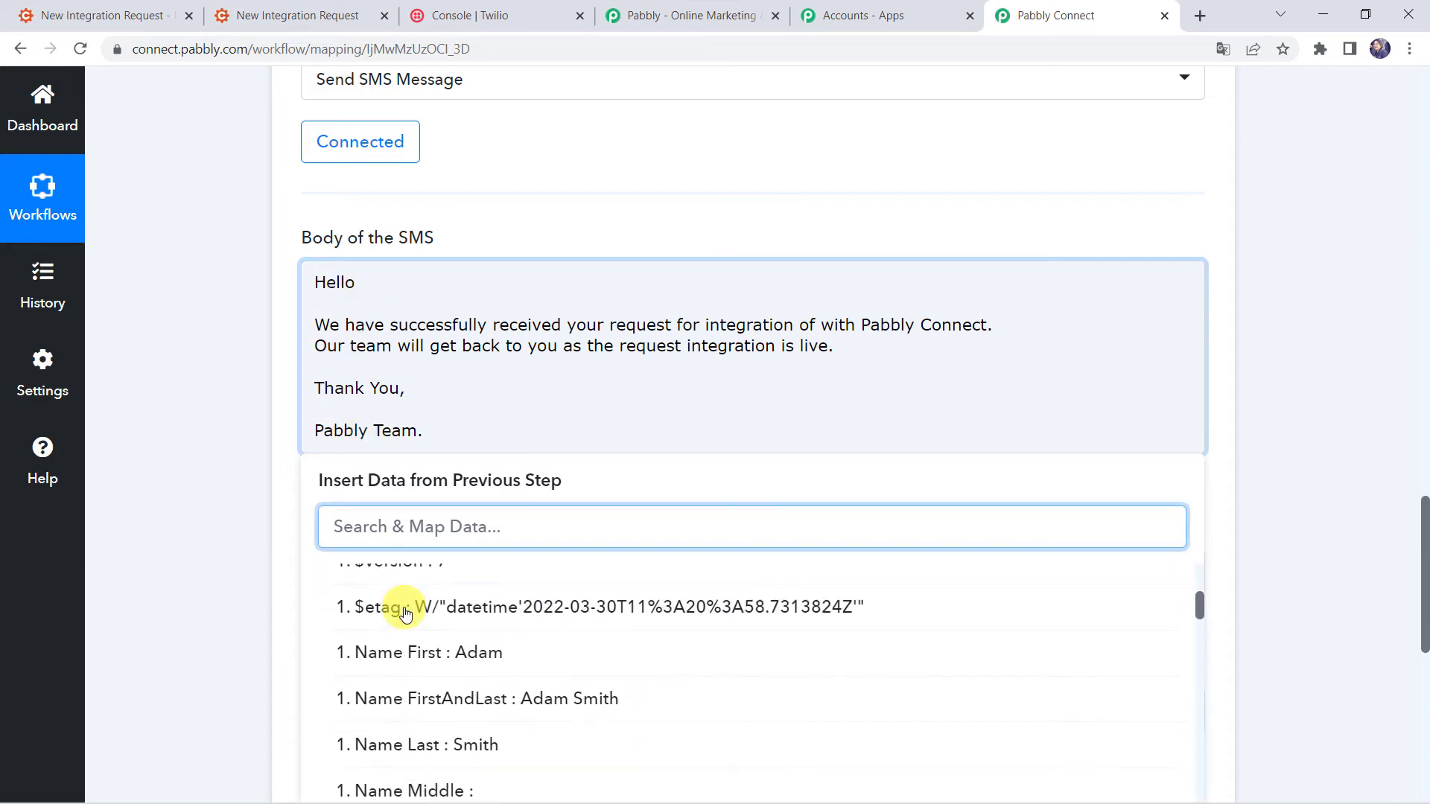
left_click(474, 701)
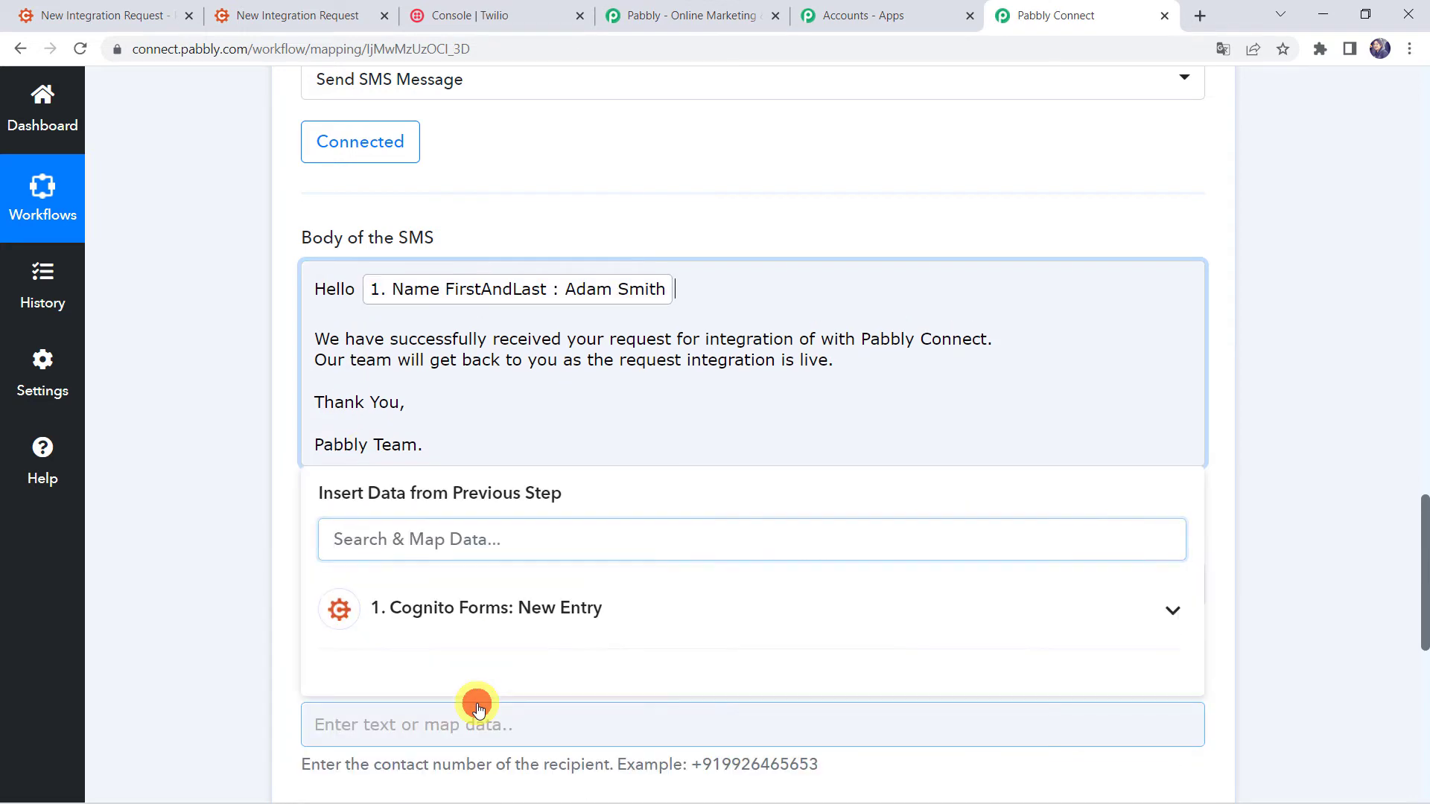
type(",")
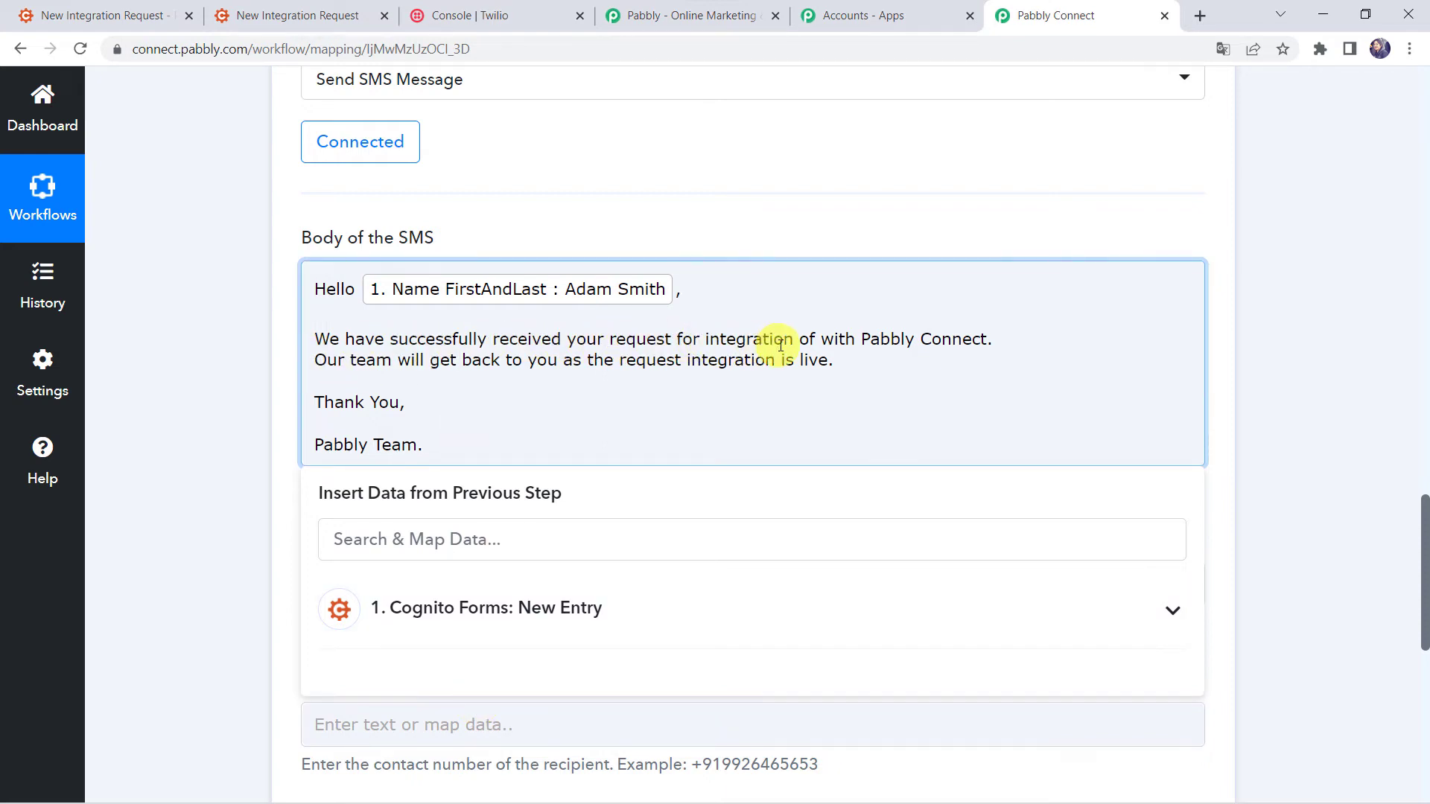
Map the Cognito ApplicationName field after the word 'of' in the SMS body.
left_click(815, 342)
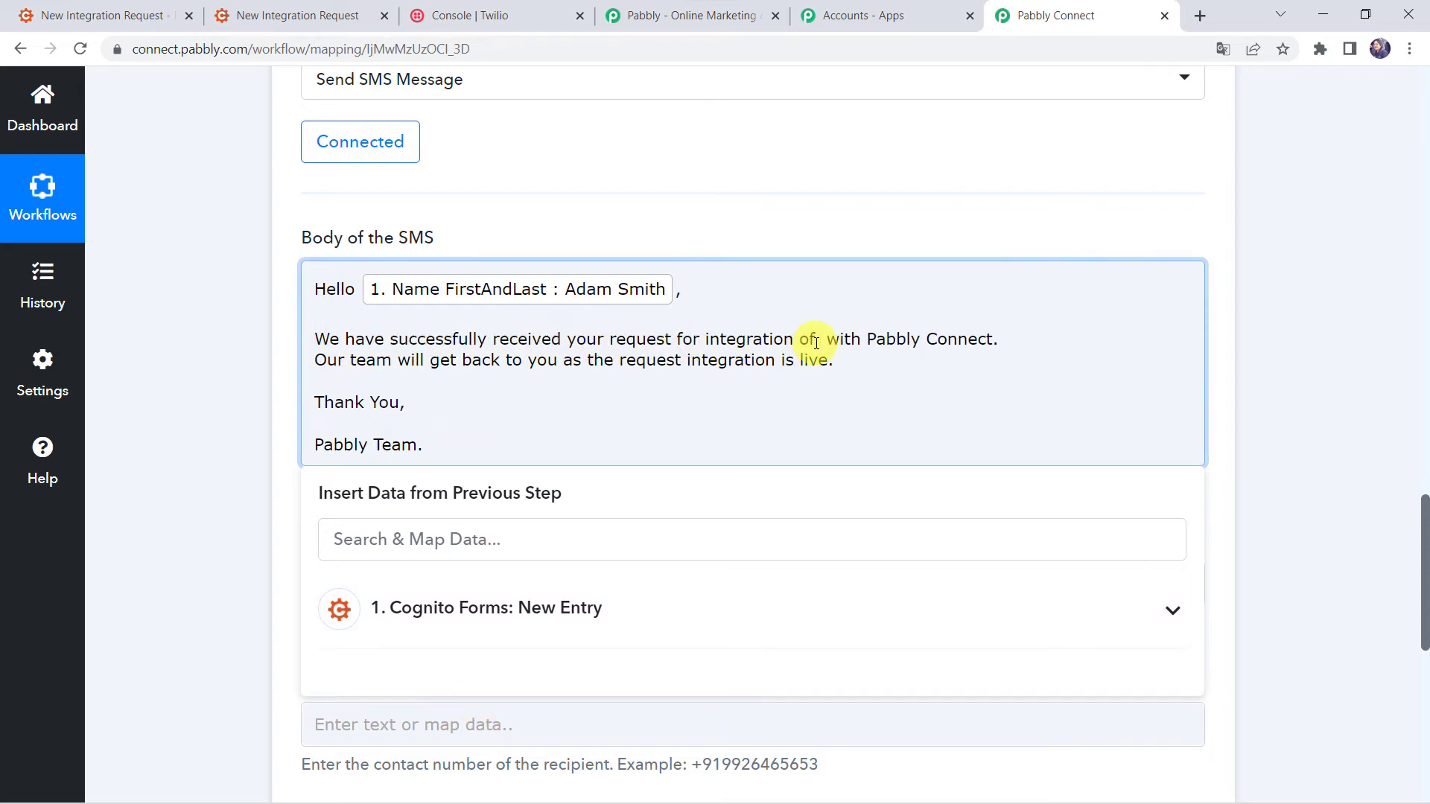
left_click(502, 607)
type("App")
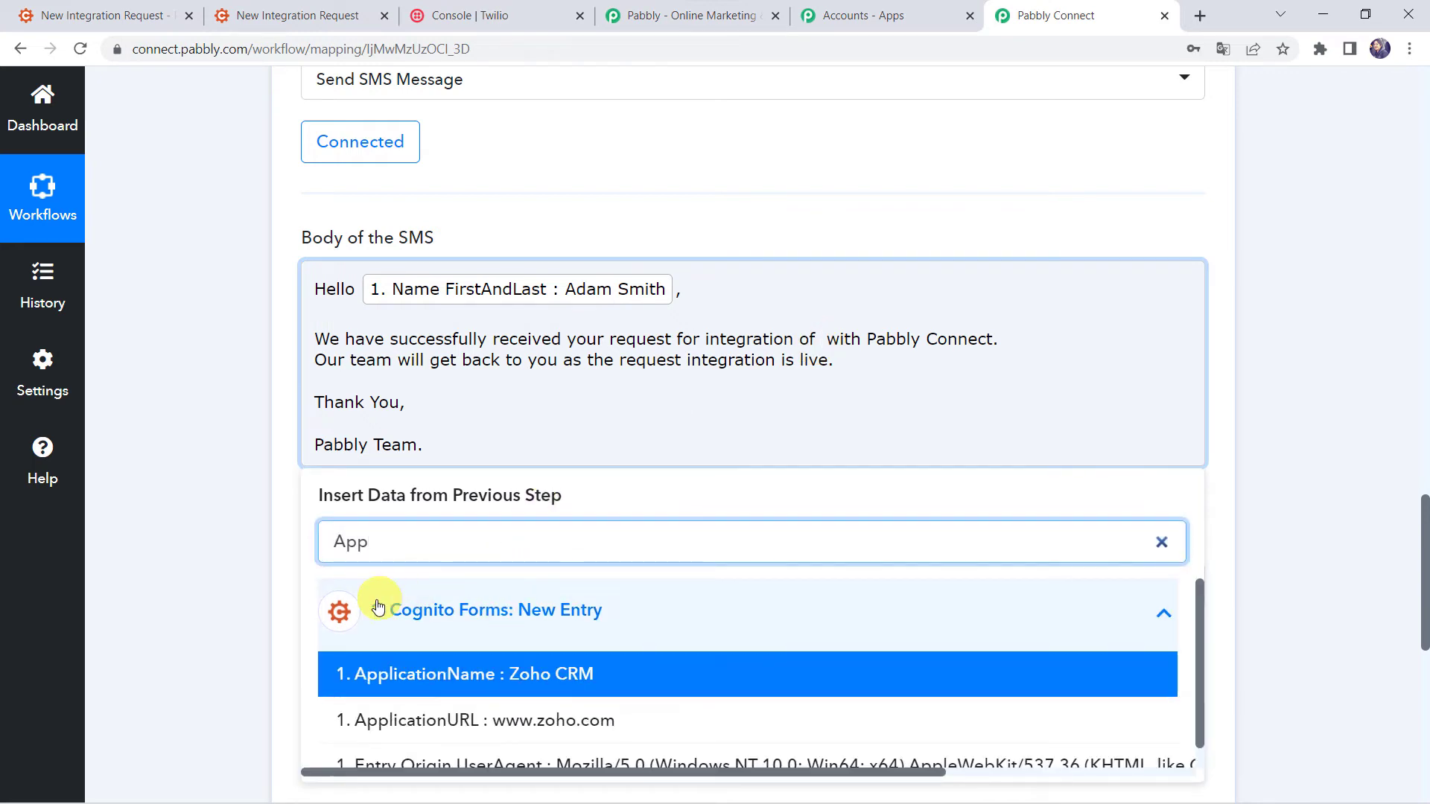
left_click(500, 676)
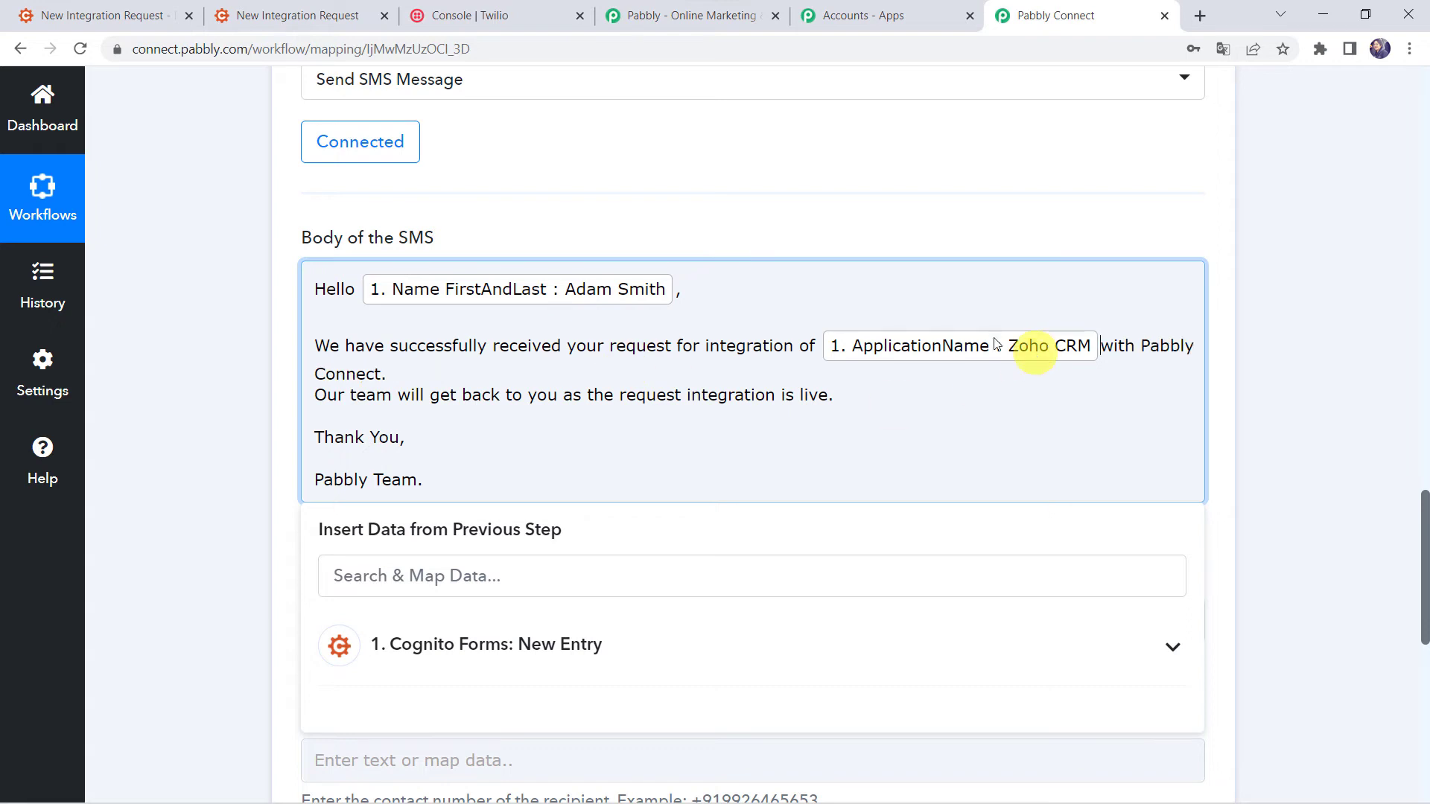
Add a blank line before the 'Our team' sentence in the SMS body.
left_click(430, 360)
left_click(426, 370)
key("Return")
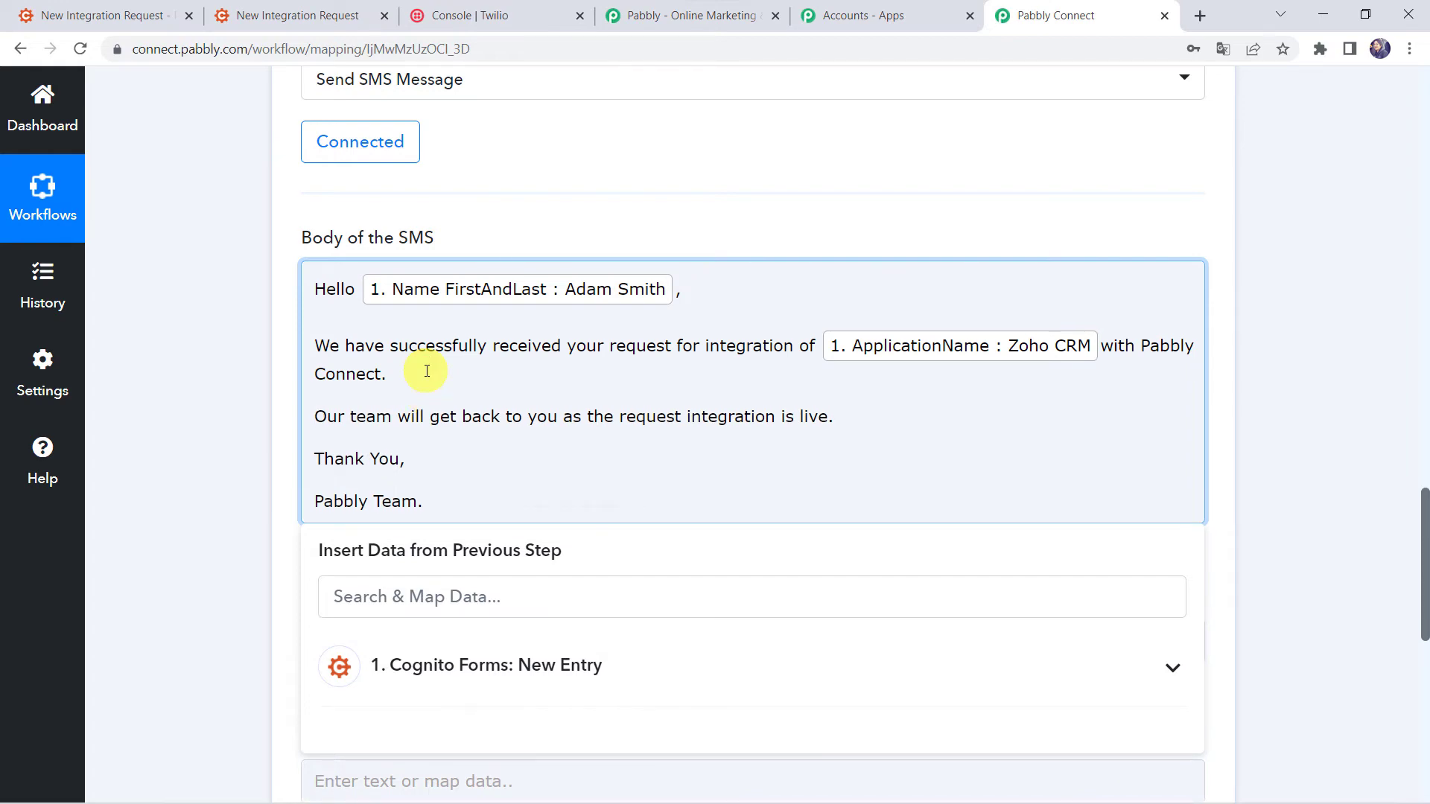
left_click(265, 480)
scroll(265, 480, "down", 1)
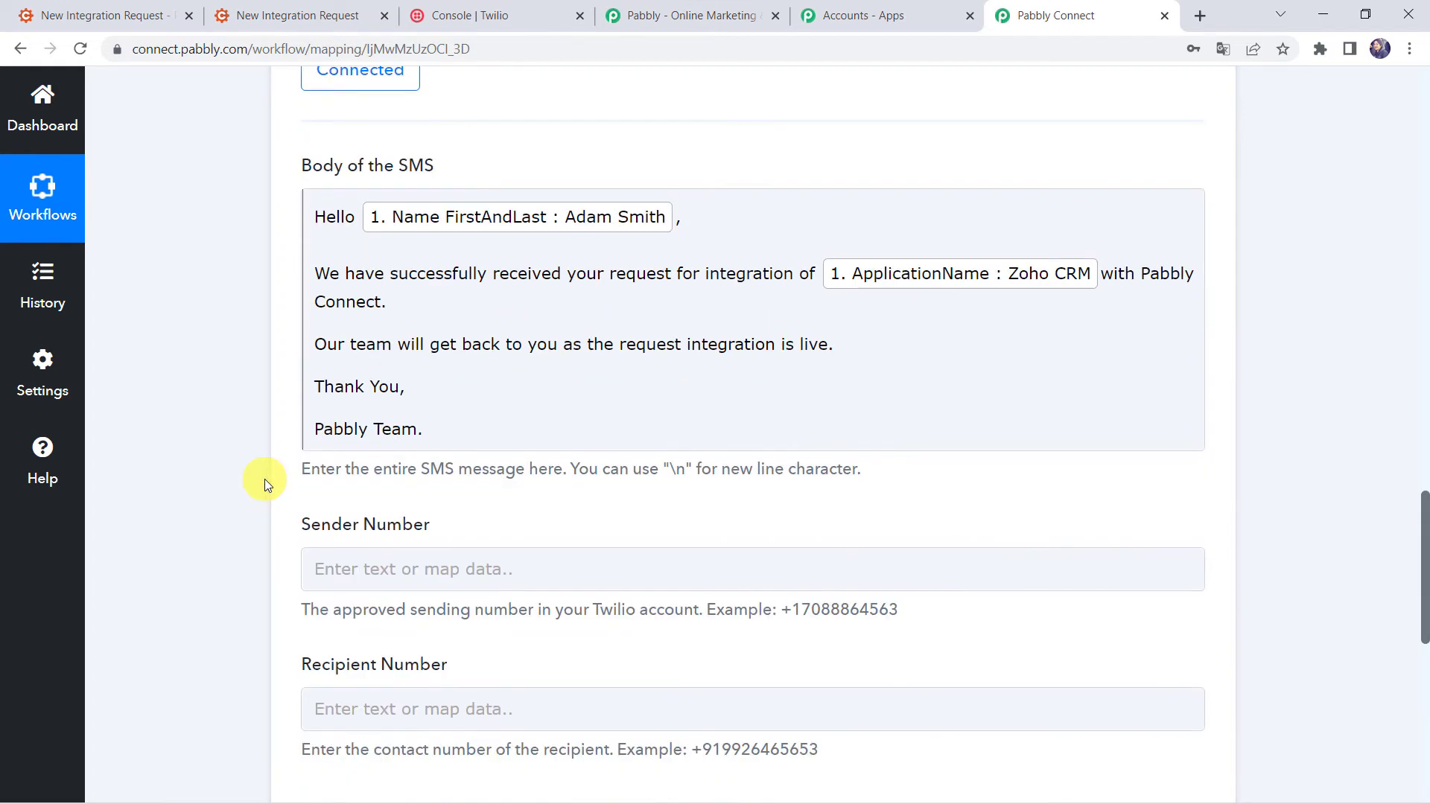
scroll(265, 480, "down", 3)
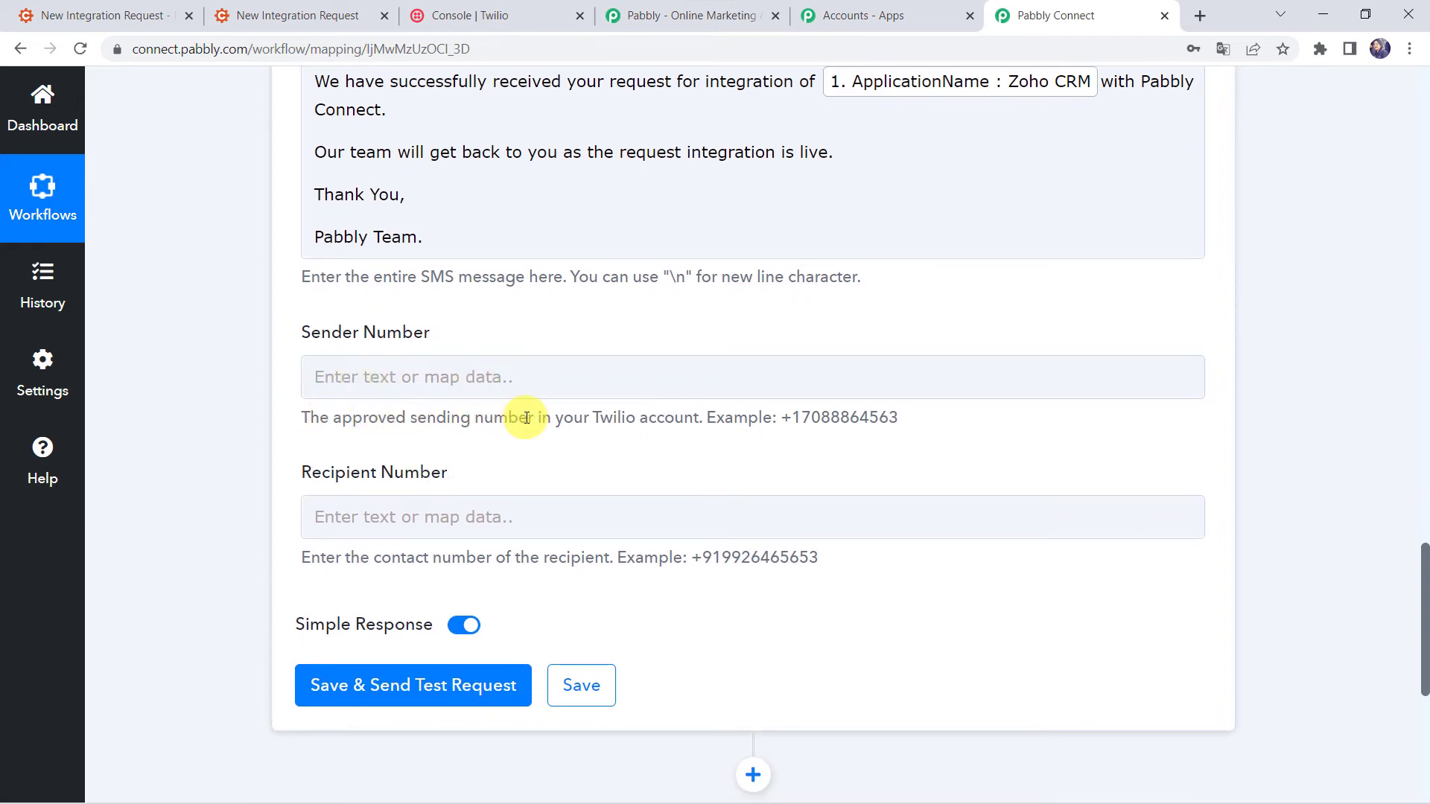
Copy the Twilio trial phone number from the Twilio Console.
left_click(493, 16)
scroll(462, 295, "up", 5)
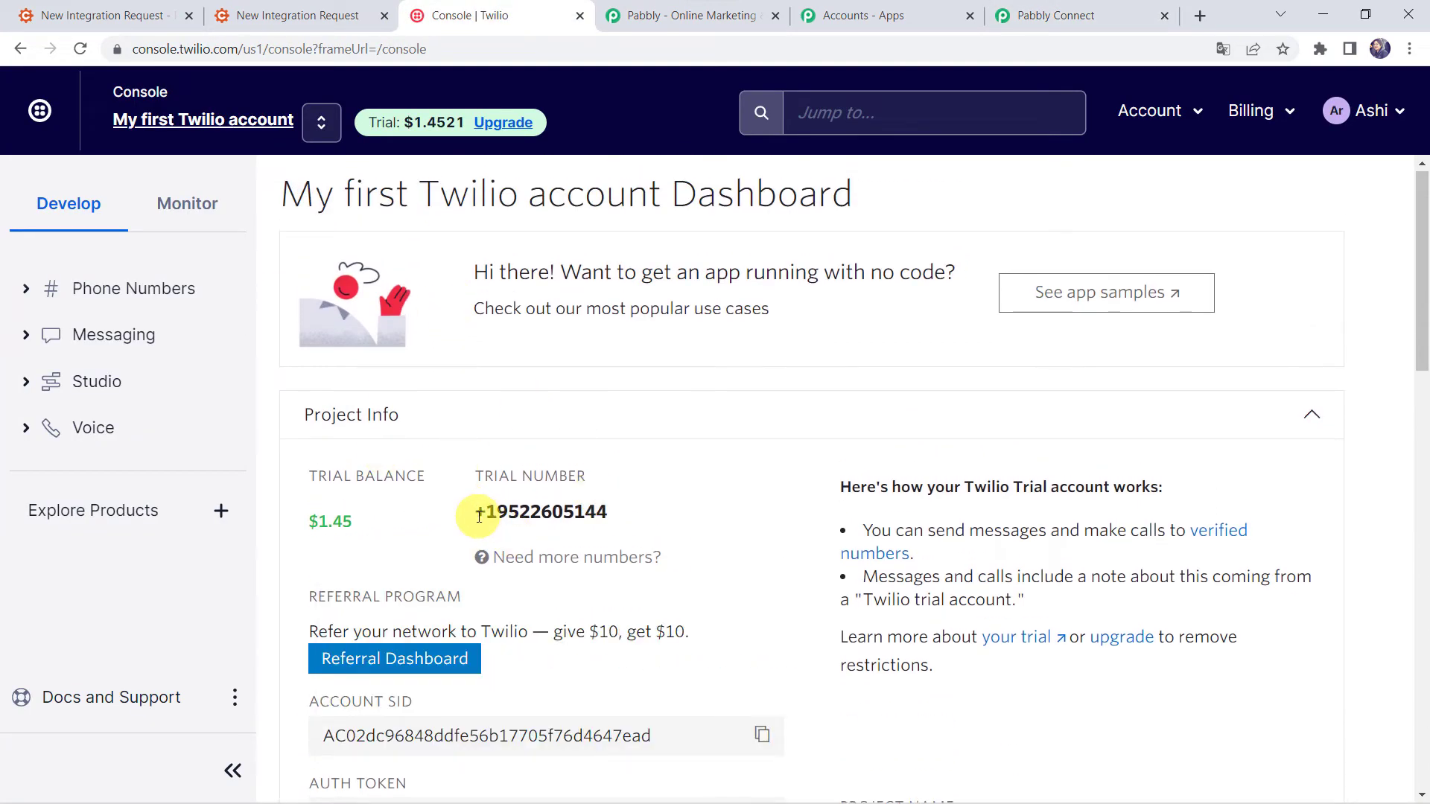
left_click_drag(476, 511, 669, 515)
key("ctrl+c")
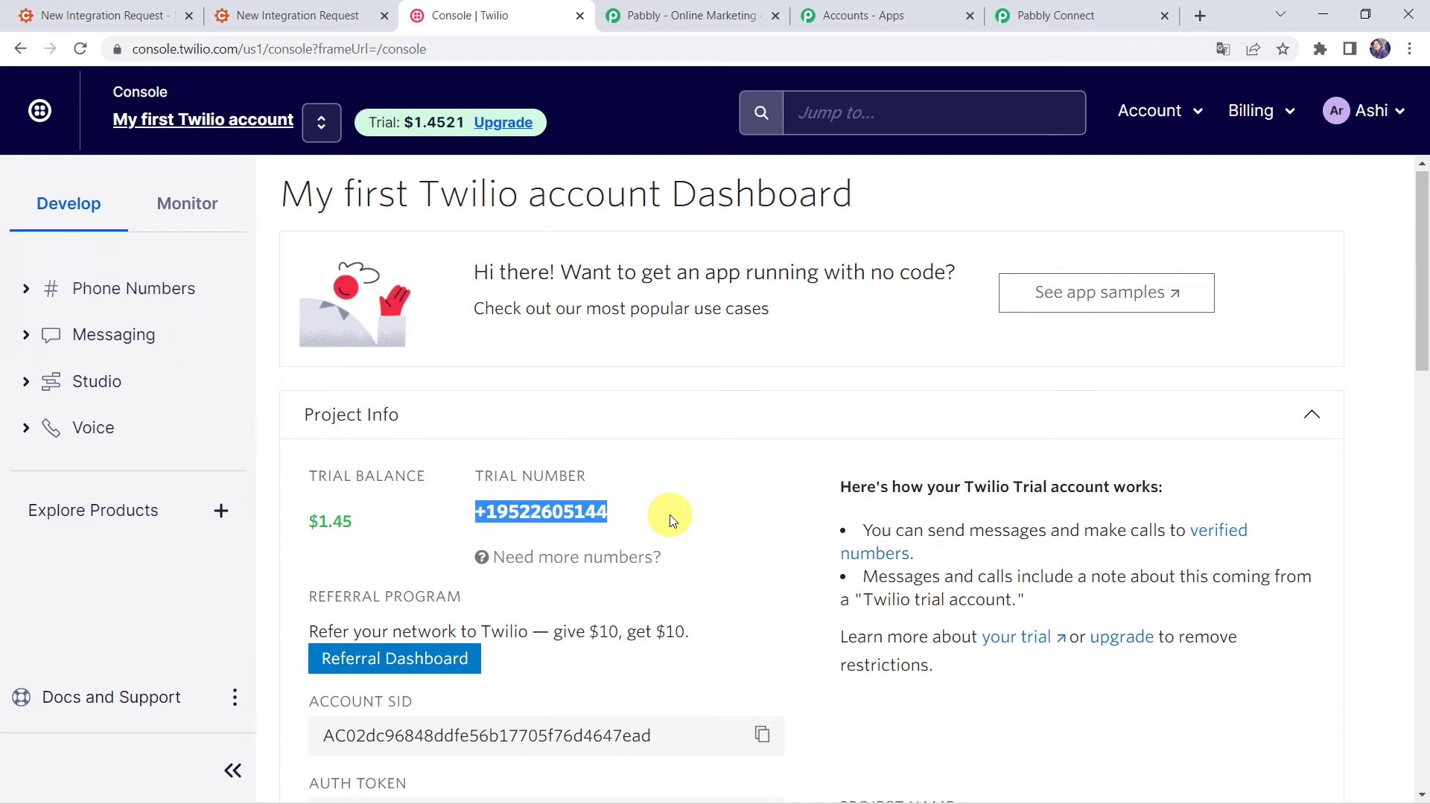
left_click(1054, 16)
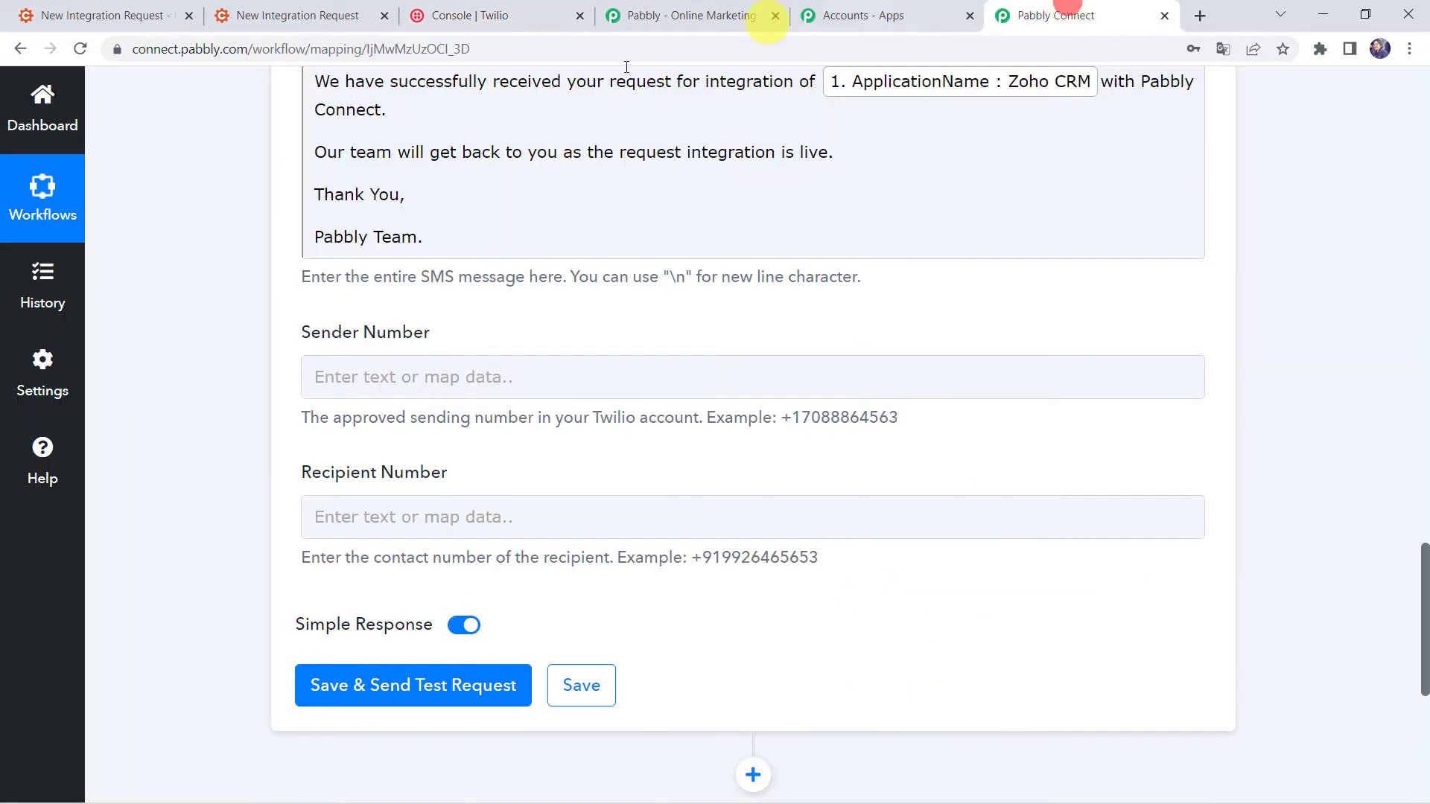
Paste the Twilio trial number into the Sender Number field.
left_click(351, 388)
key("ctrl+v")
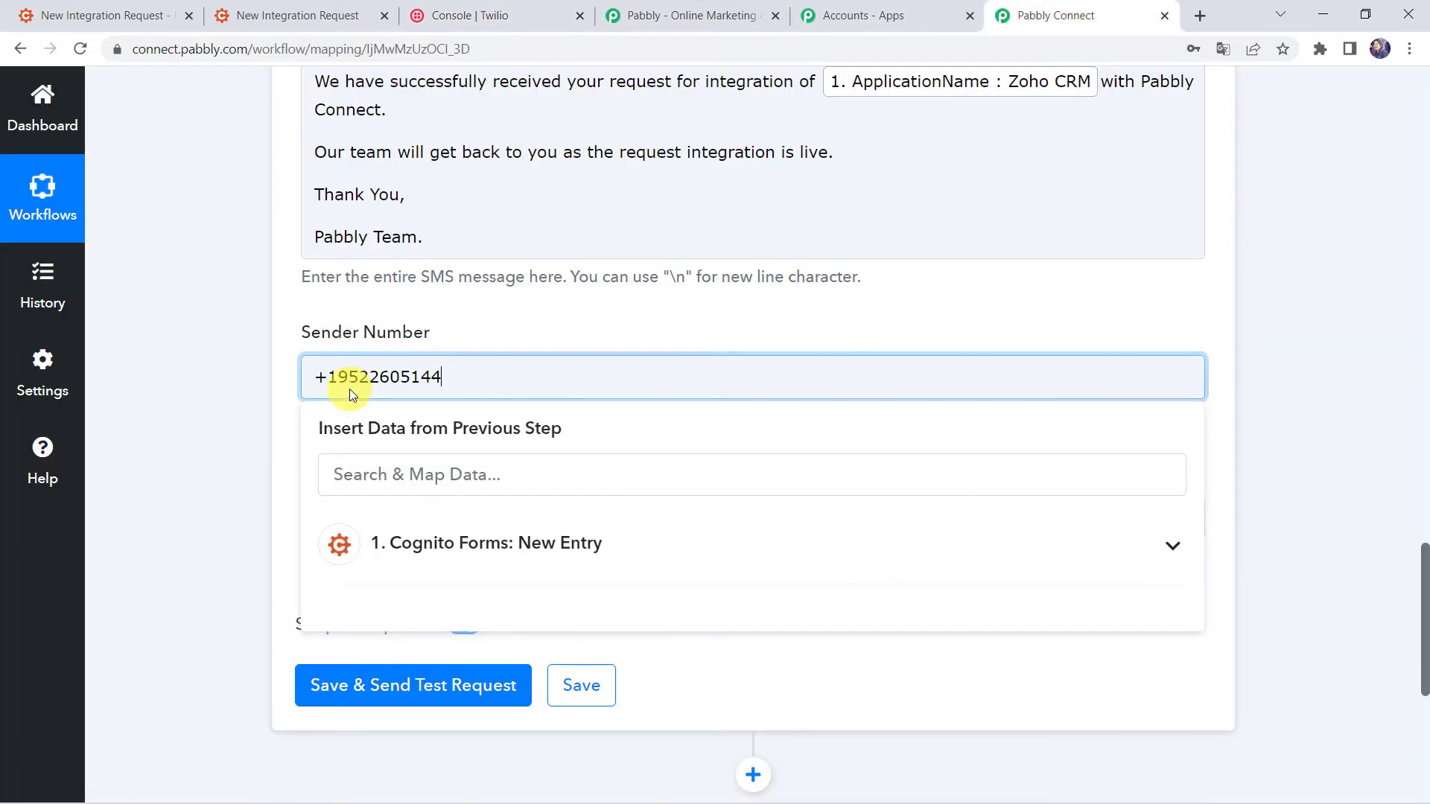
left_click(202, 387)
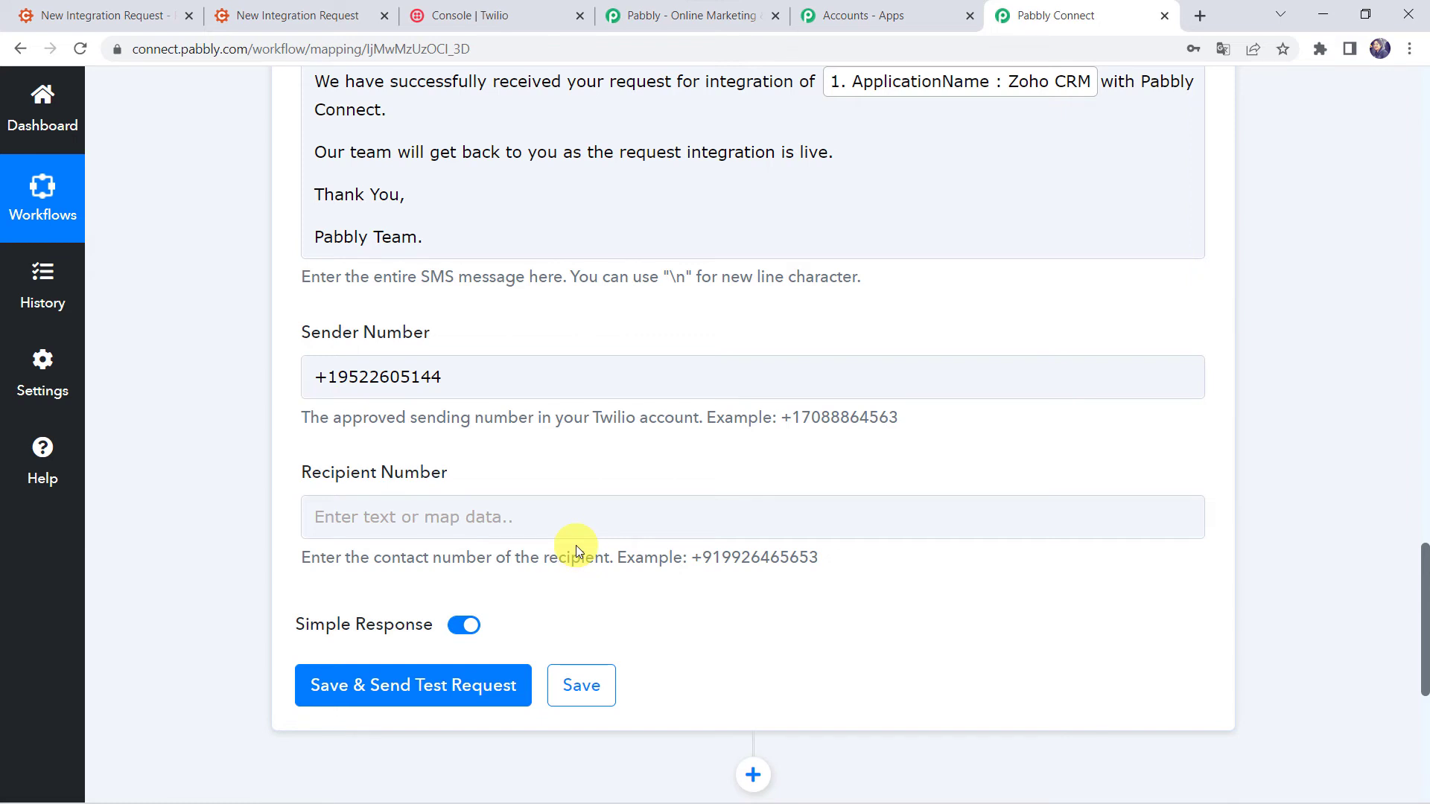
Set the Recipient Number to +91 followed by the entry's mapped Phone field.
left_click(340, 514)
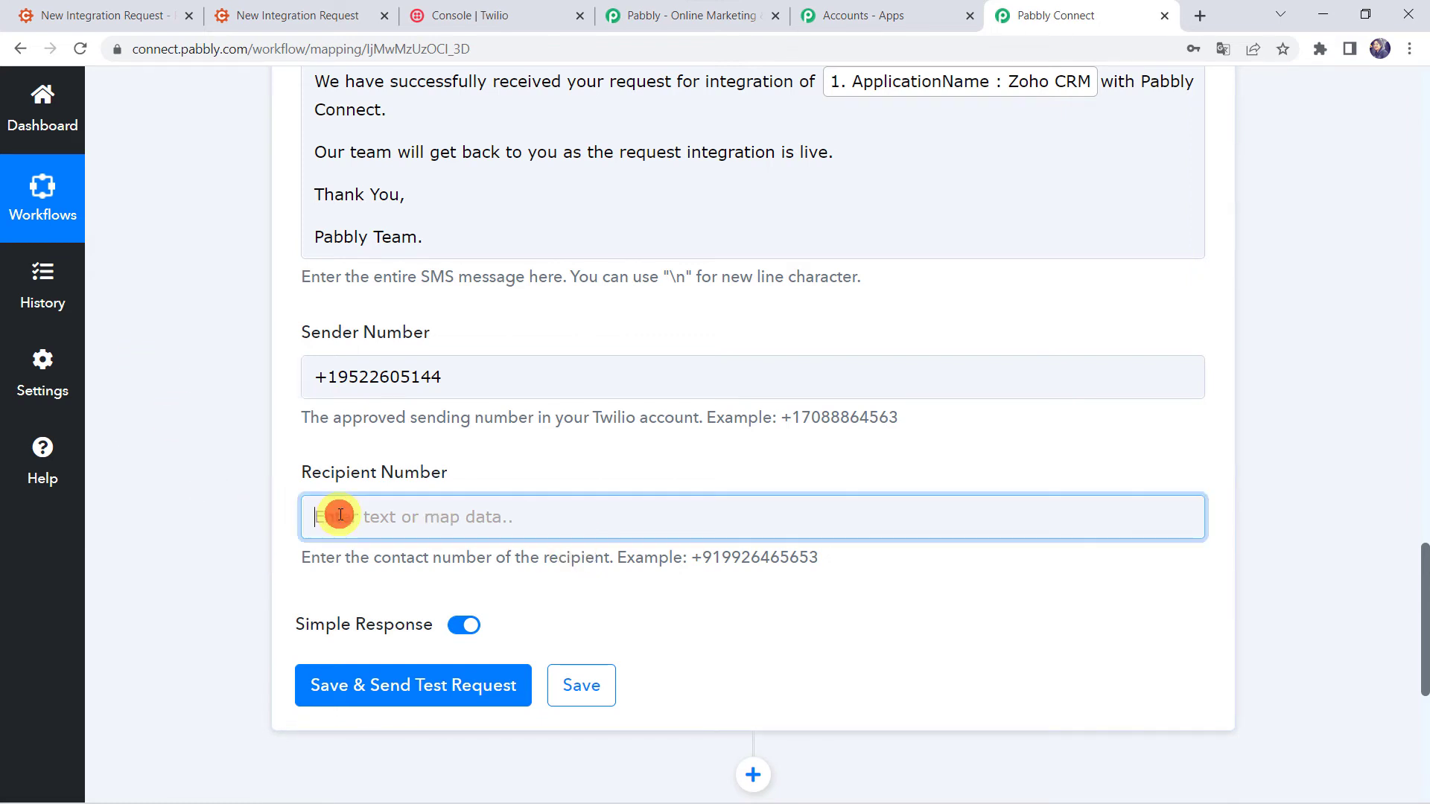
left_click(472, 784)
scroll(472, 707, "down", 2)
scroll(472, 707, "down", 1)
type("799")
left_click(464, 749)
left_click(253, 572)
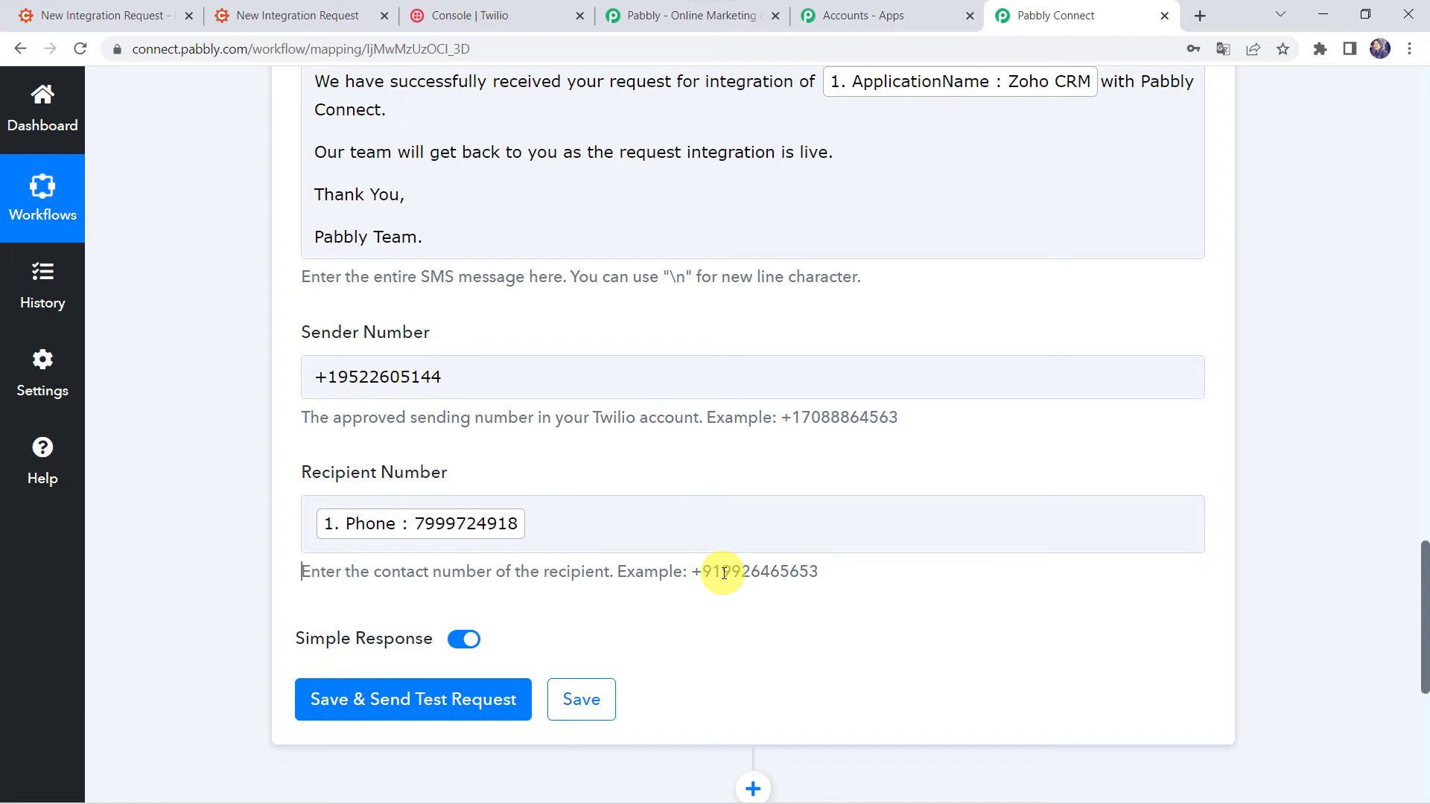
left_click(317, 531)
type("+91")
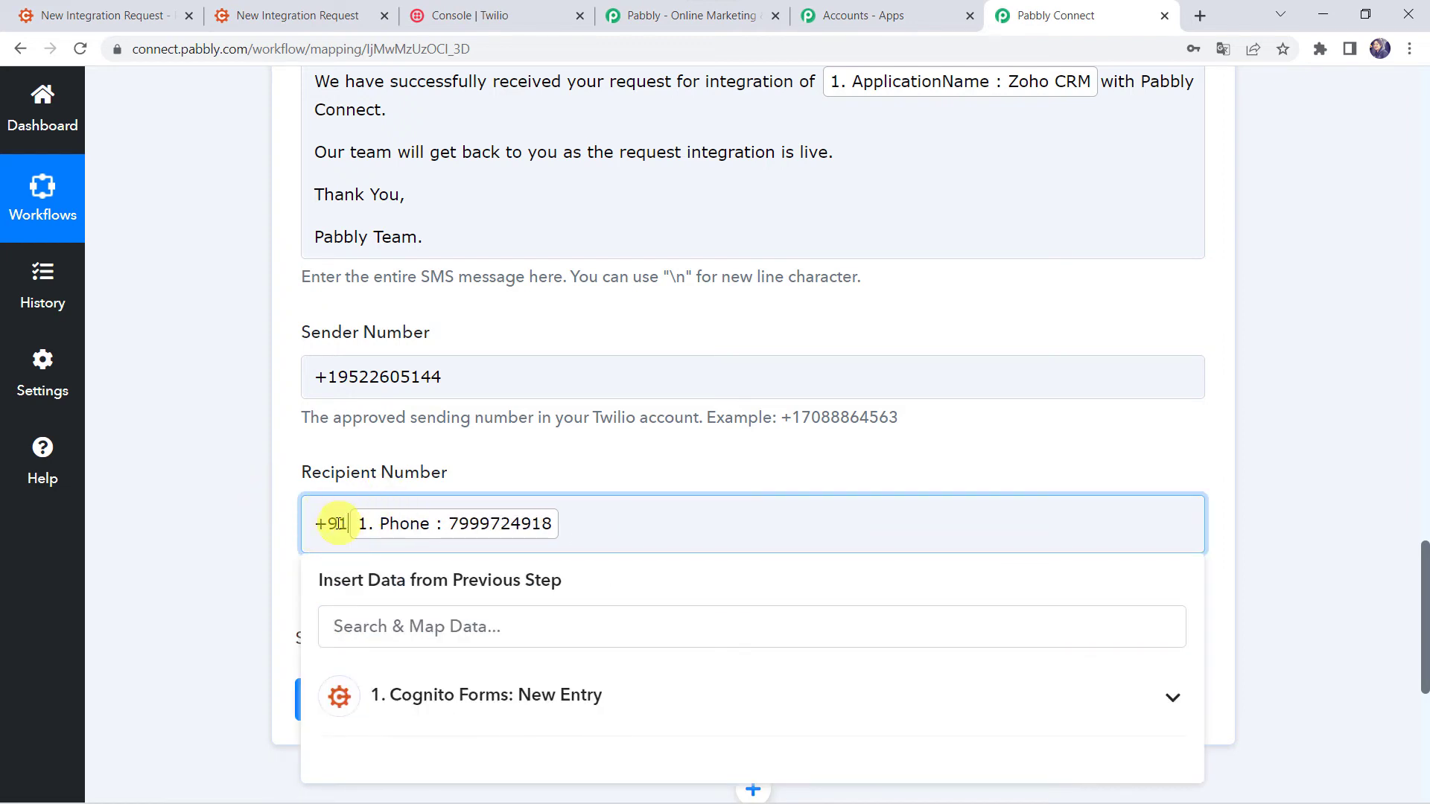
left_click(243, 532)
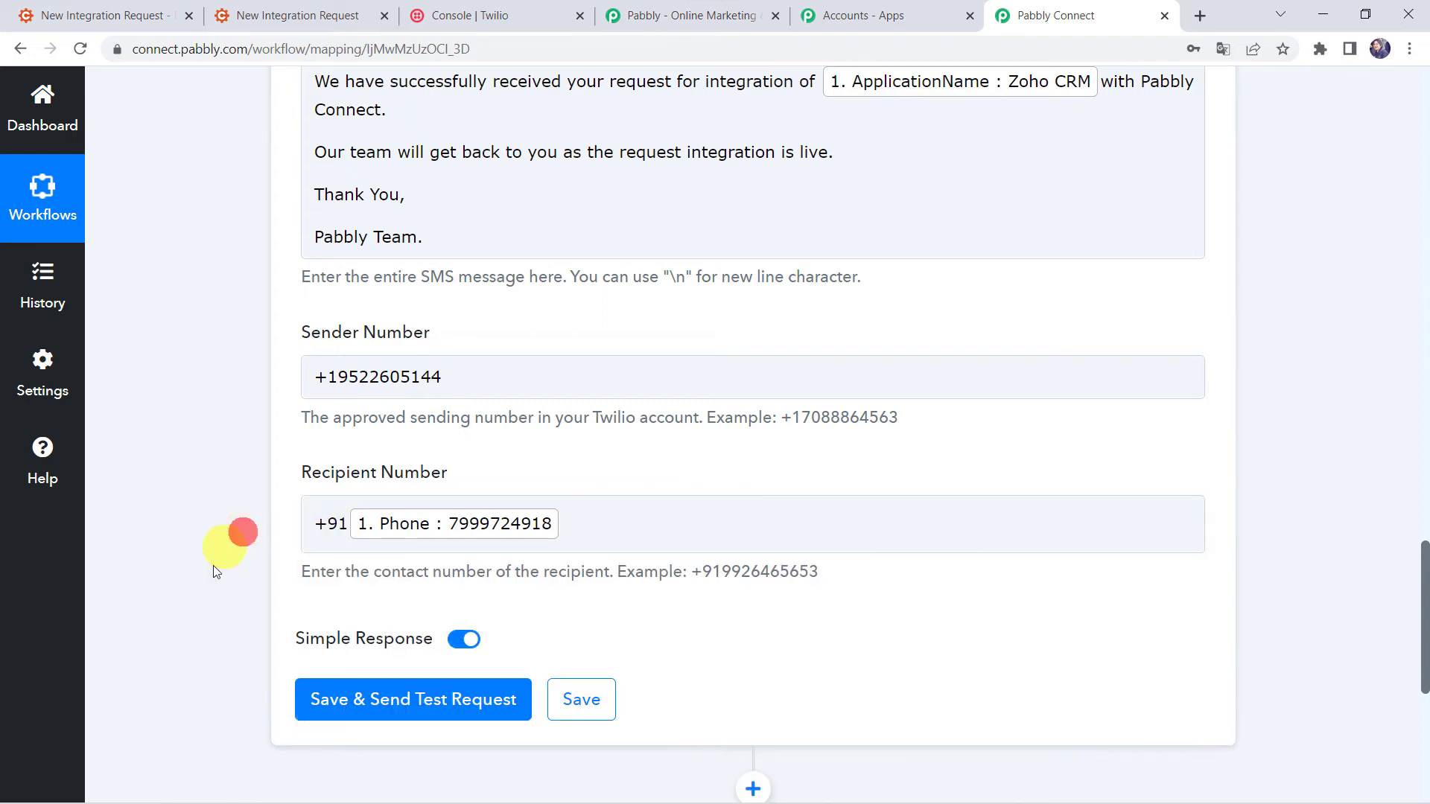
Save the step and send a test SMS, checking the returned Sid in the response.
left_click(376, 709)
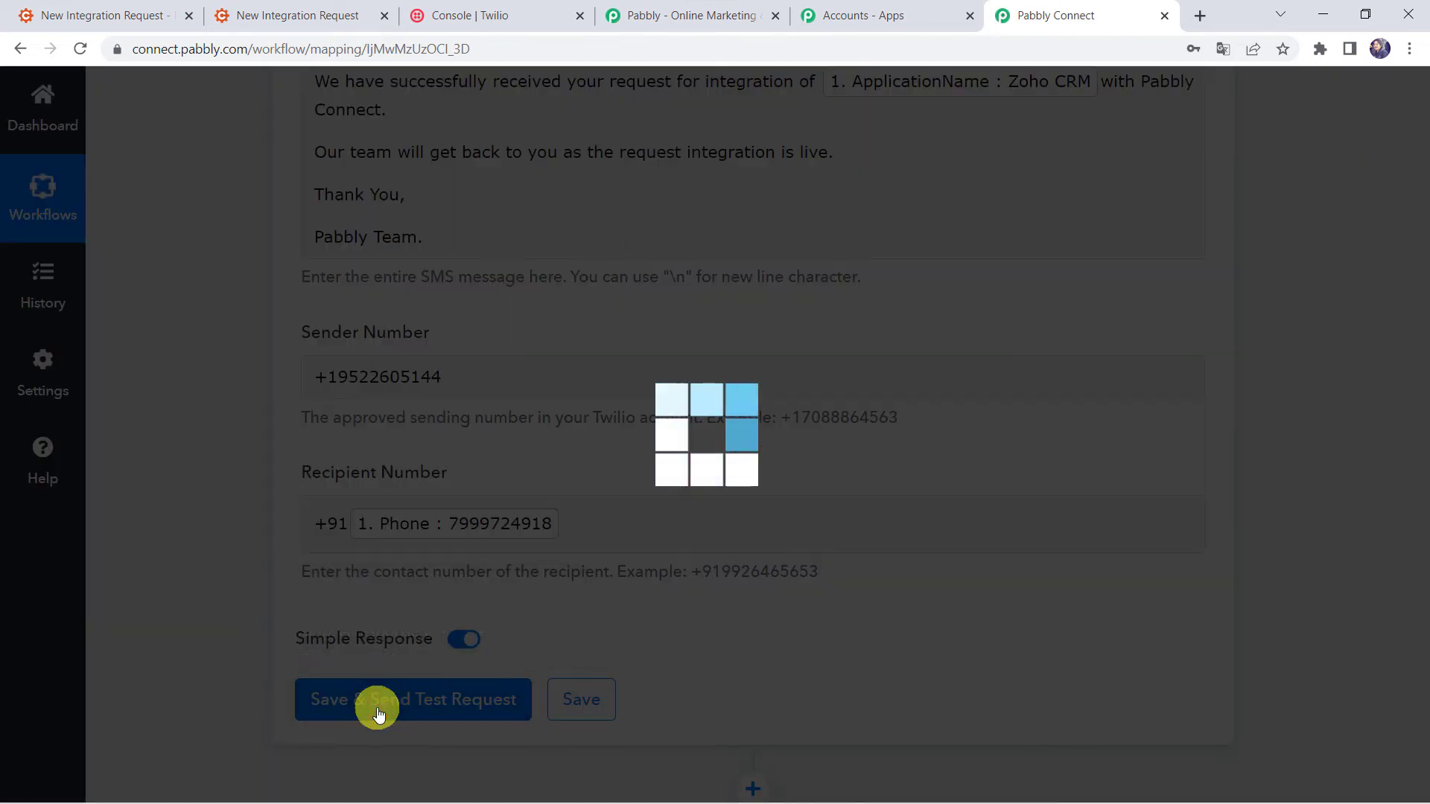
scroll(183, 669, "down", 4)
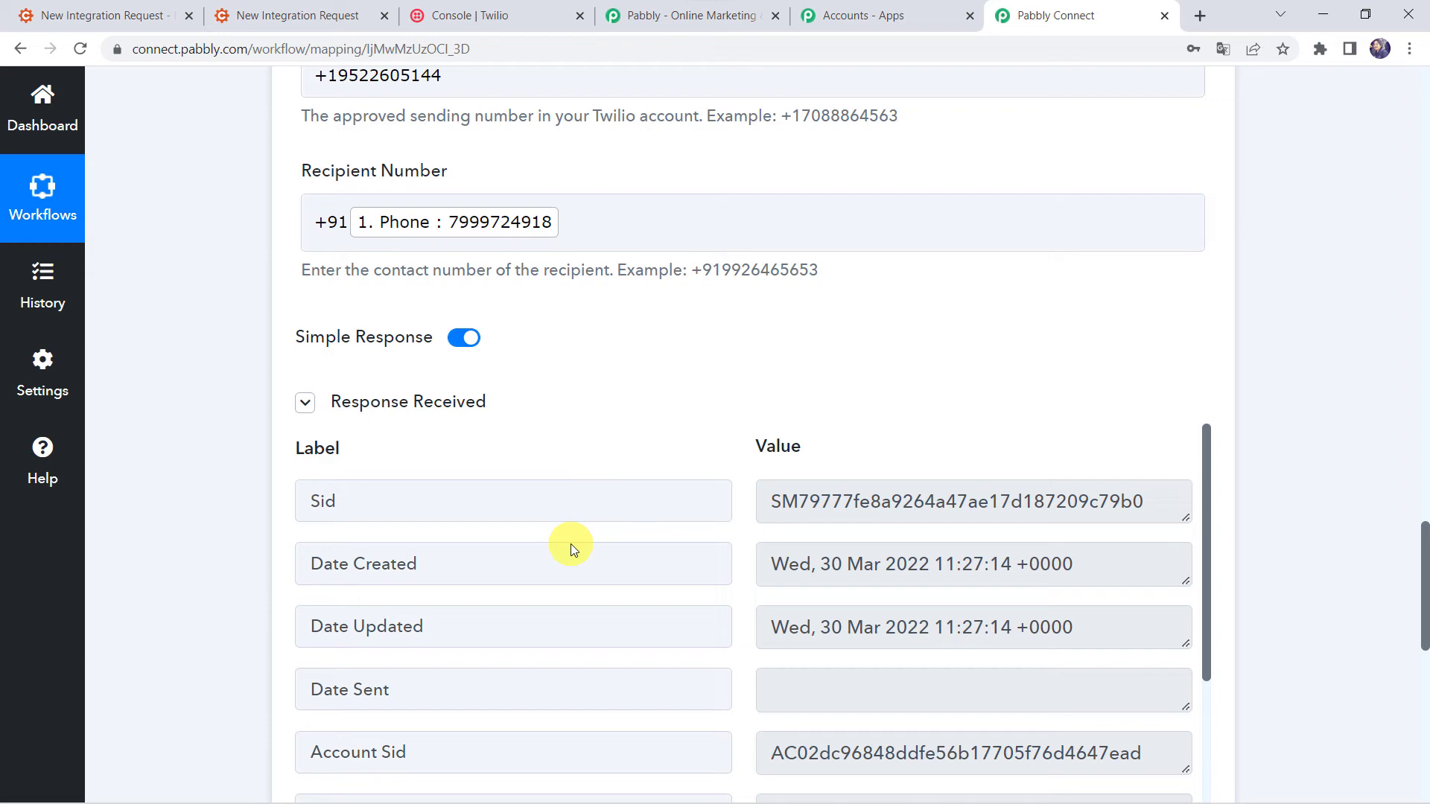
left_click(780, 788)
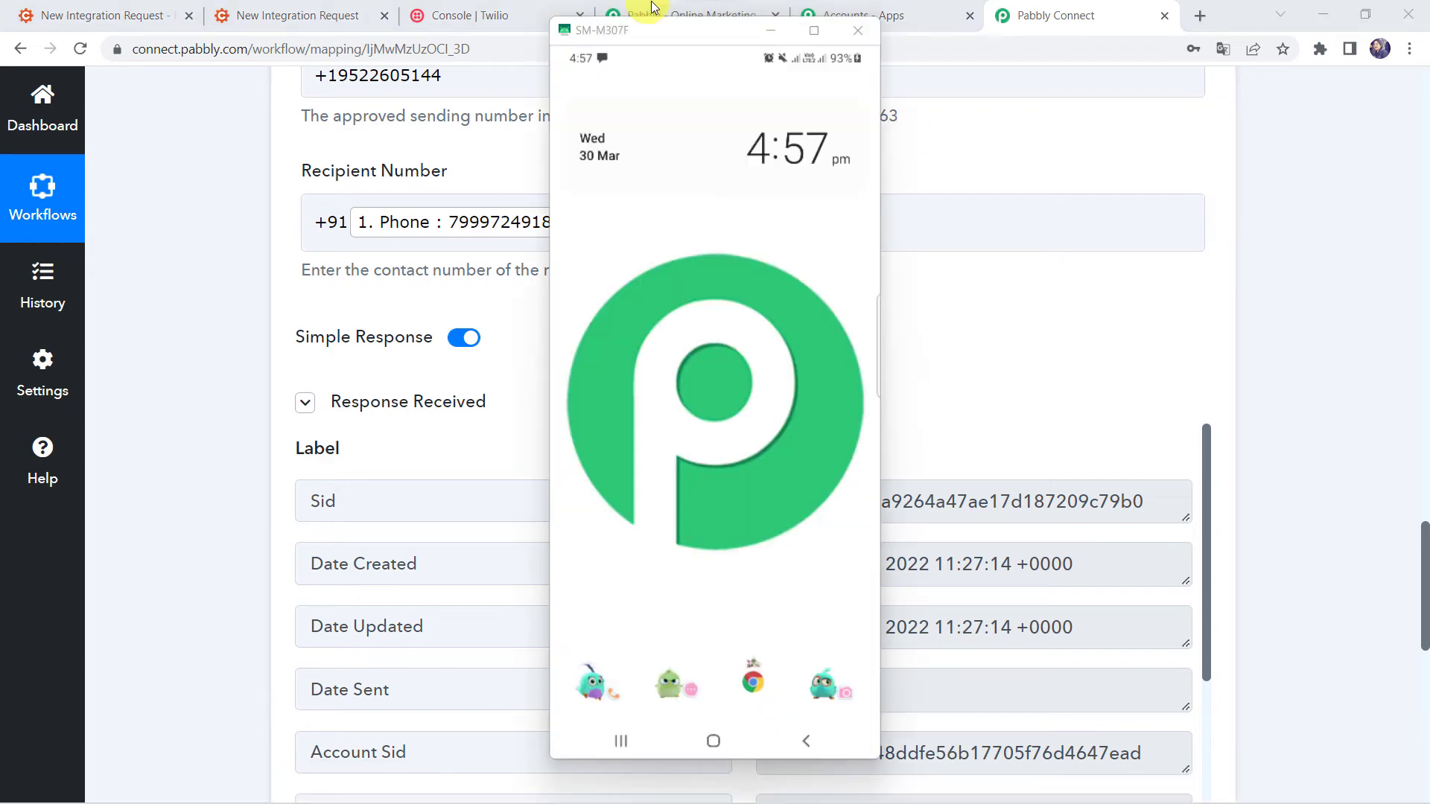
Open the received Twilio test SMS about the Zoho CRM integration request on the mirrored phone.
left_click(597, 64)
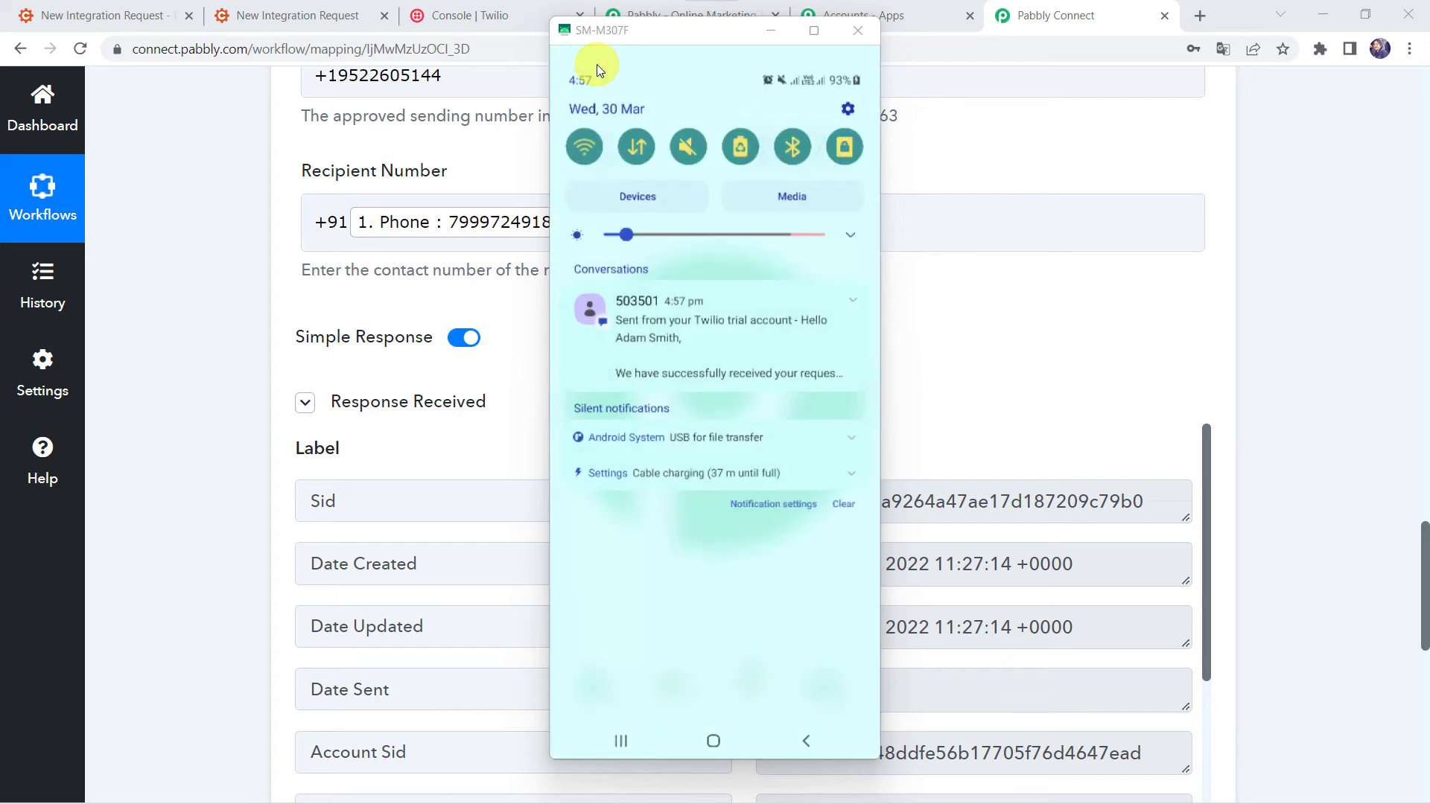
left_click(767, 359)
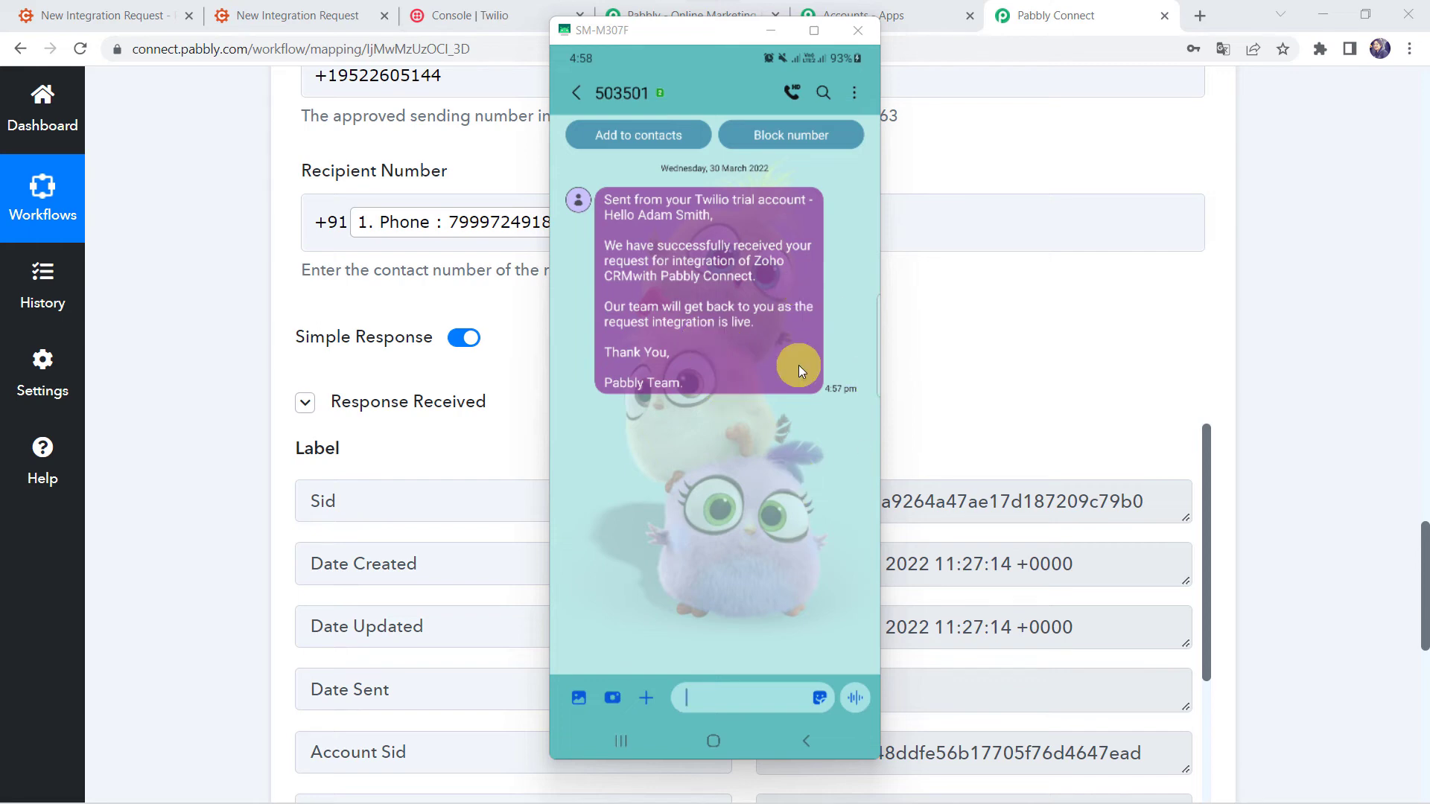
left_click(220, 515)
Save the Twilio Send SMS Message step and dismiss the Data Saved Successfully confirmation.
scroll(588, 546, "down", 5)
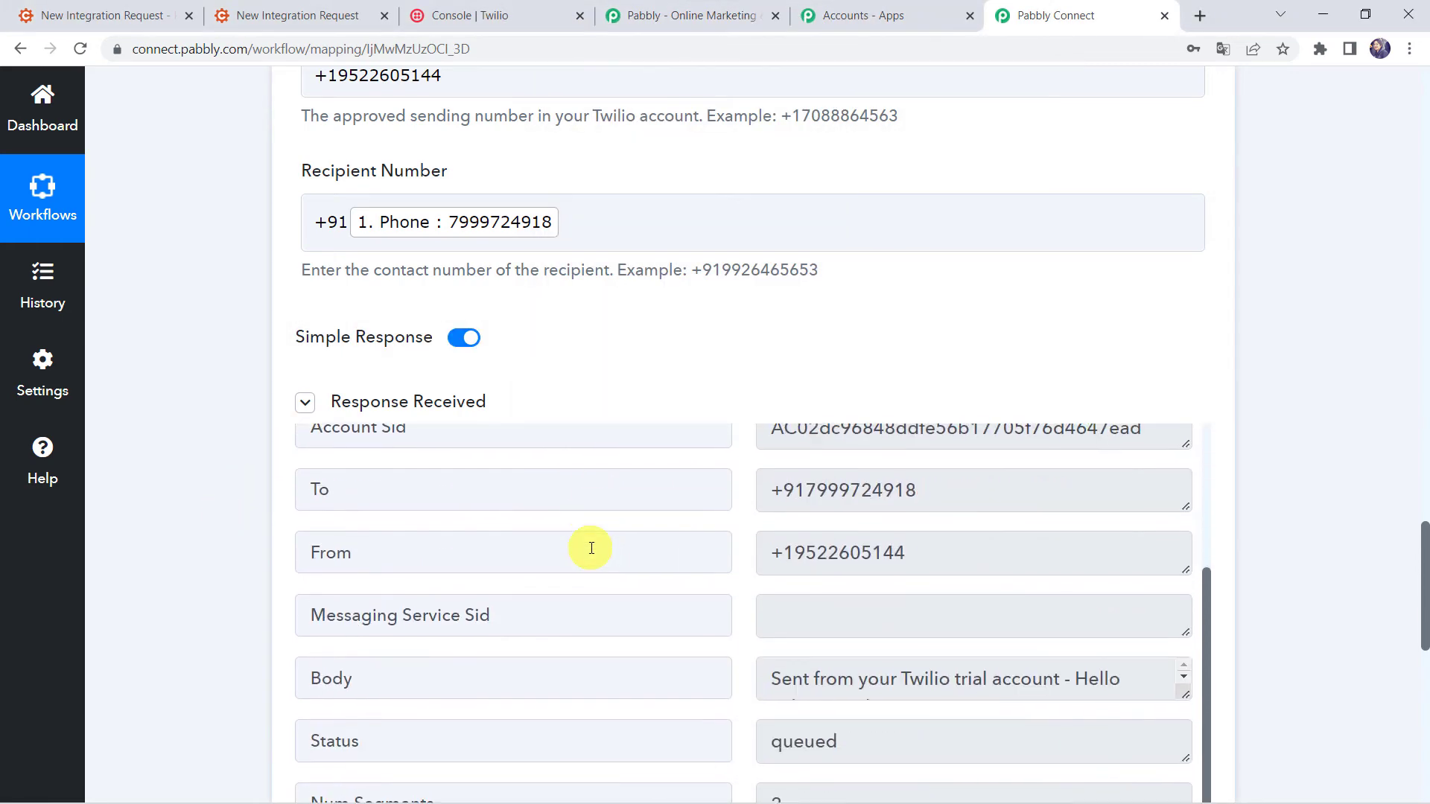
scroll(210, 600, "down", 5)
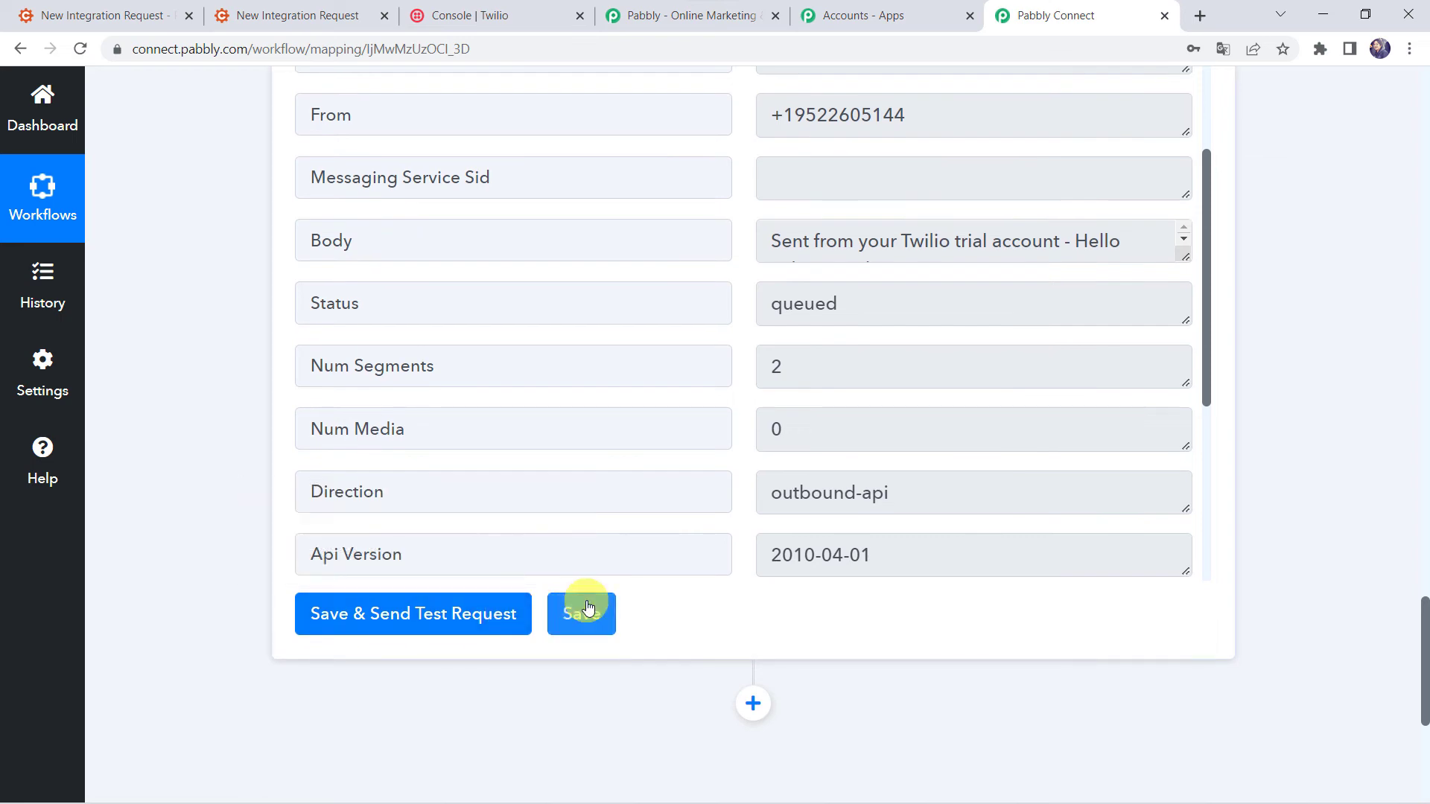
left_click(583, 612)
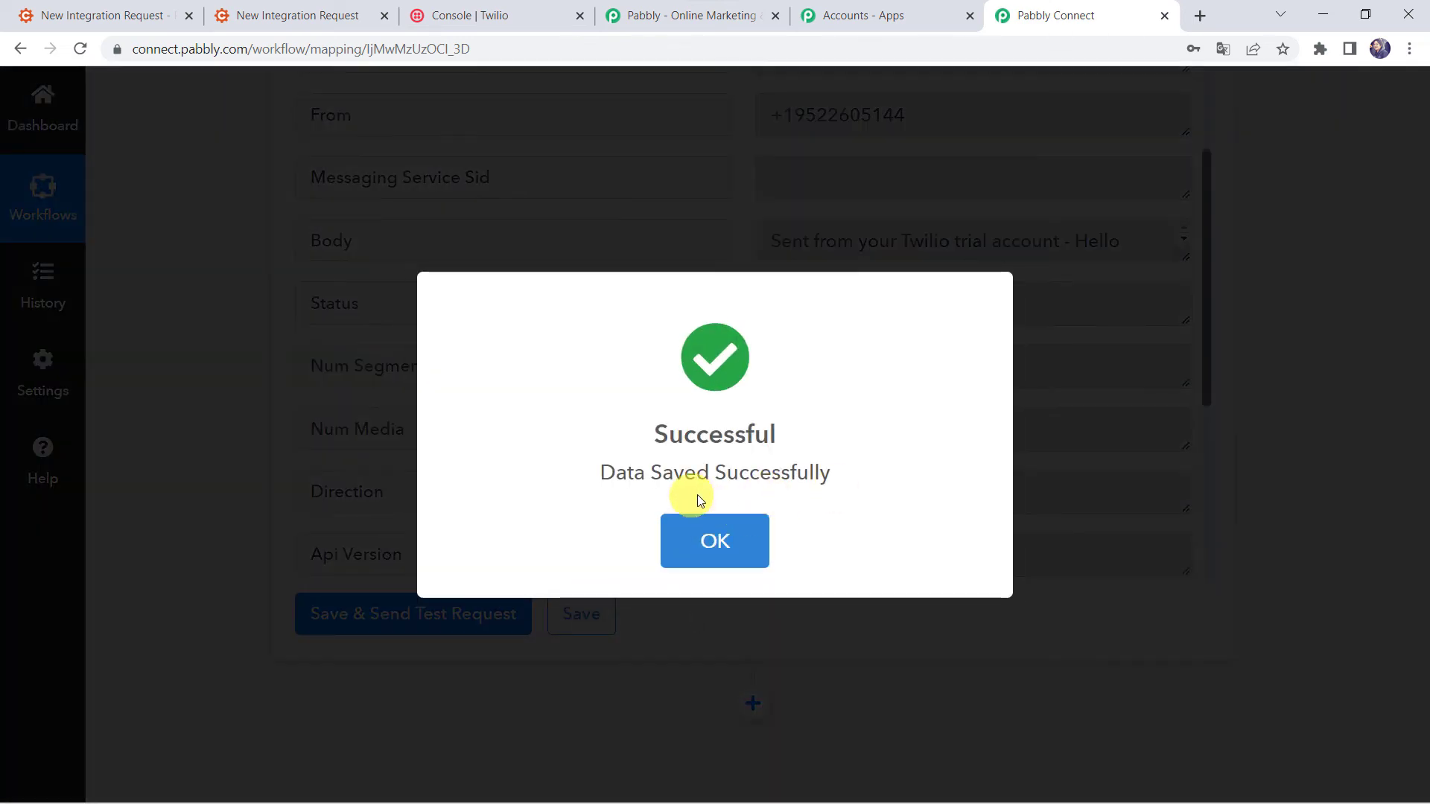
left_click(711, 538)
scroll(225, 337, "up", 2)
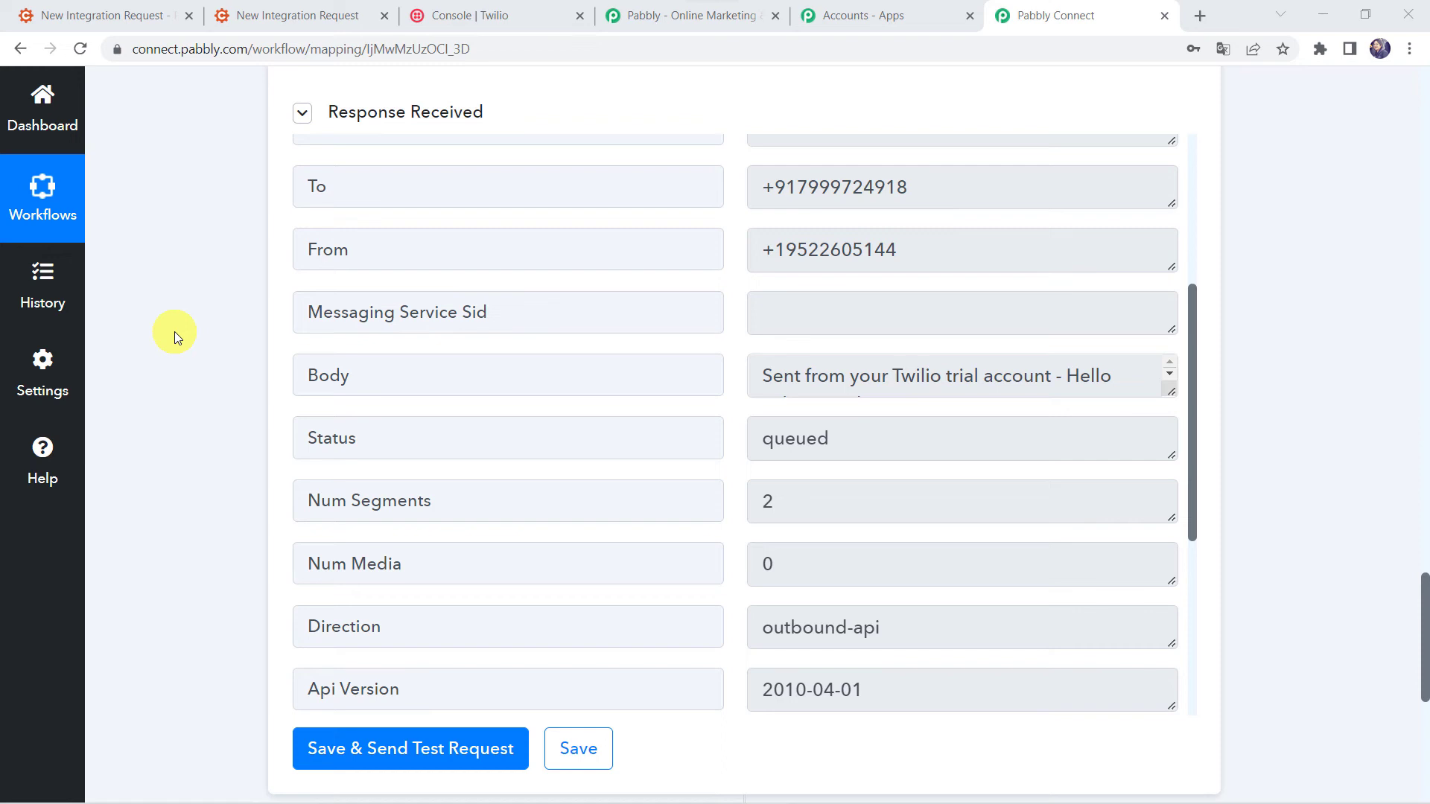
Open the form's share link and enter the requester's first and last name, email and phone number.
left_click(138, 9)
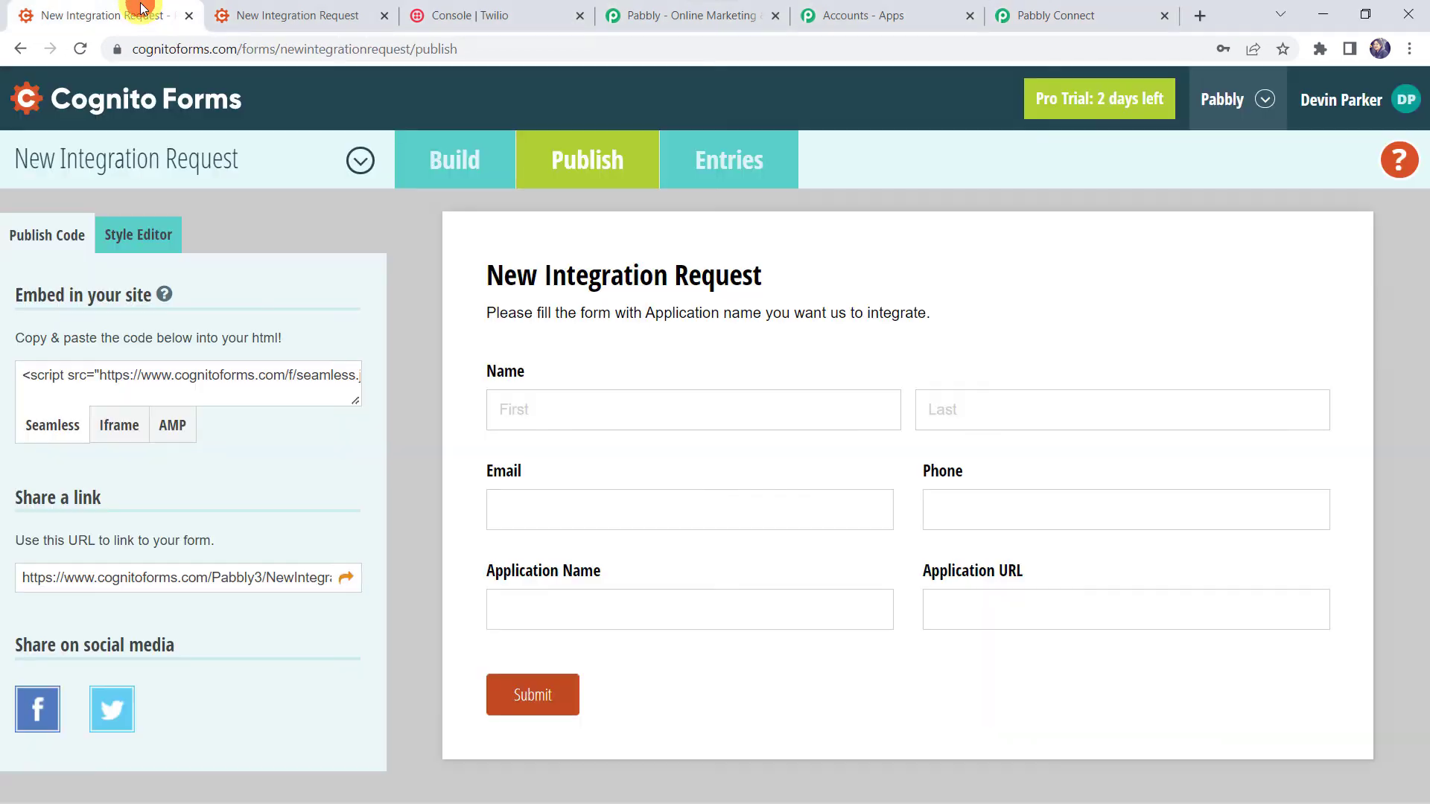
left_click(345, 578)
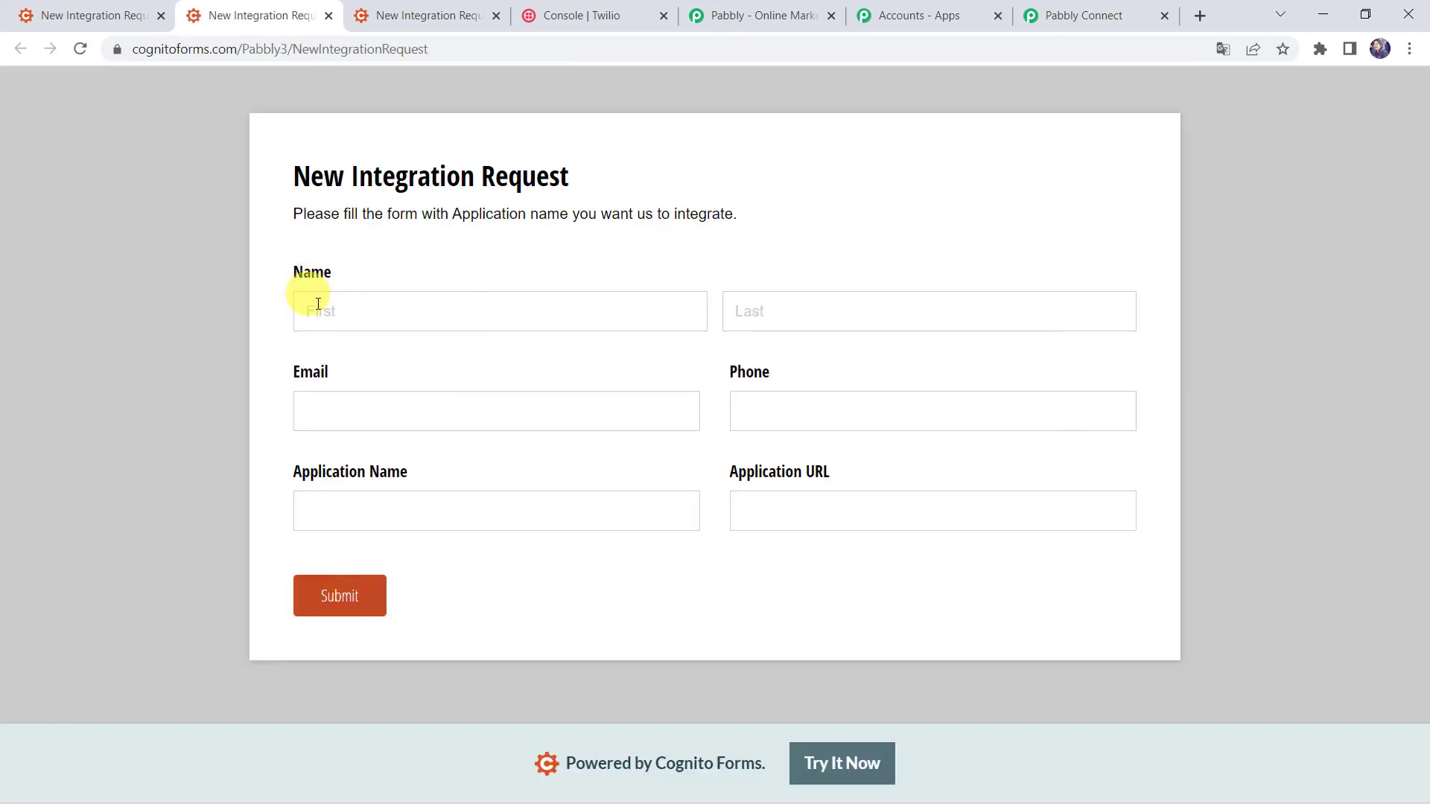
left_click(328, 312)
key("Tab")
key("Tab")
type("s")
key("BackSpace")
key("Tab")
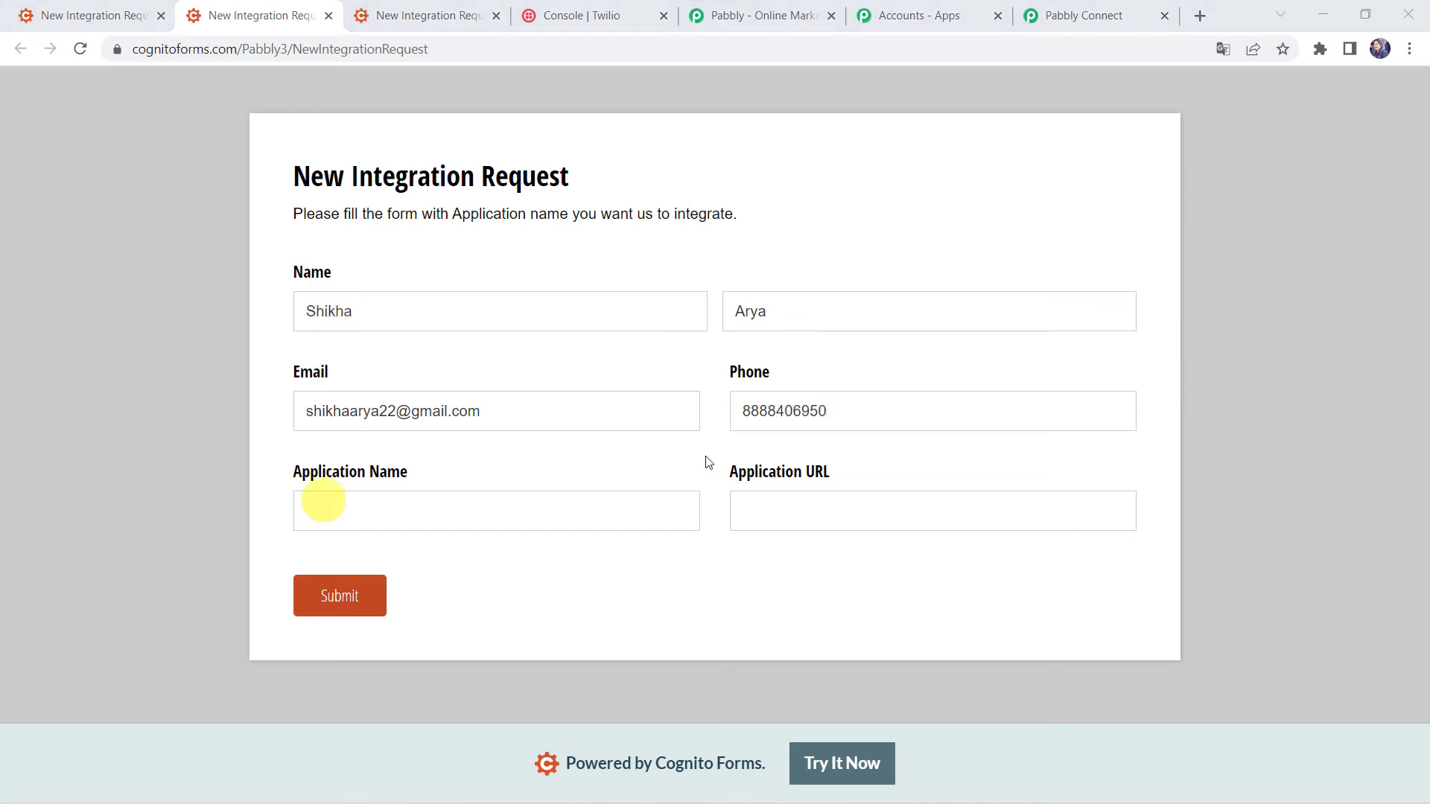
left_click(329, 503)
type("Pipedrive")
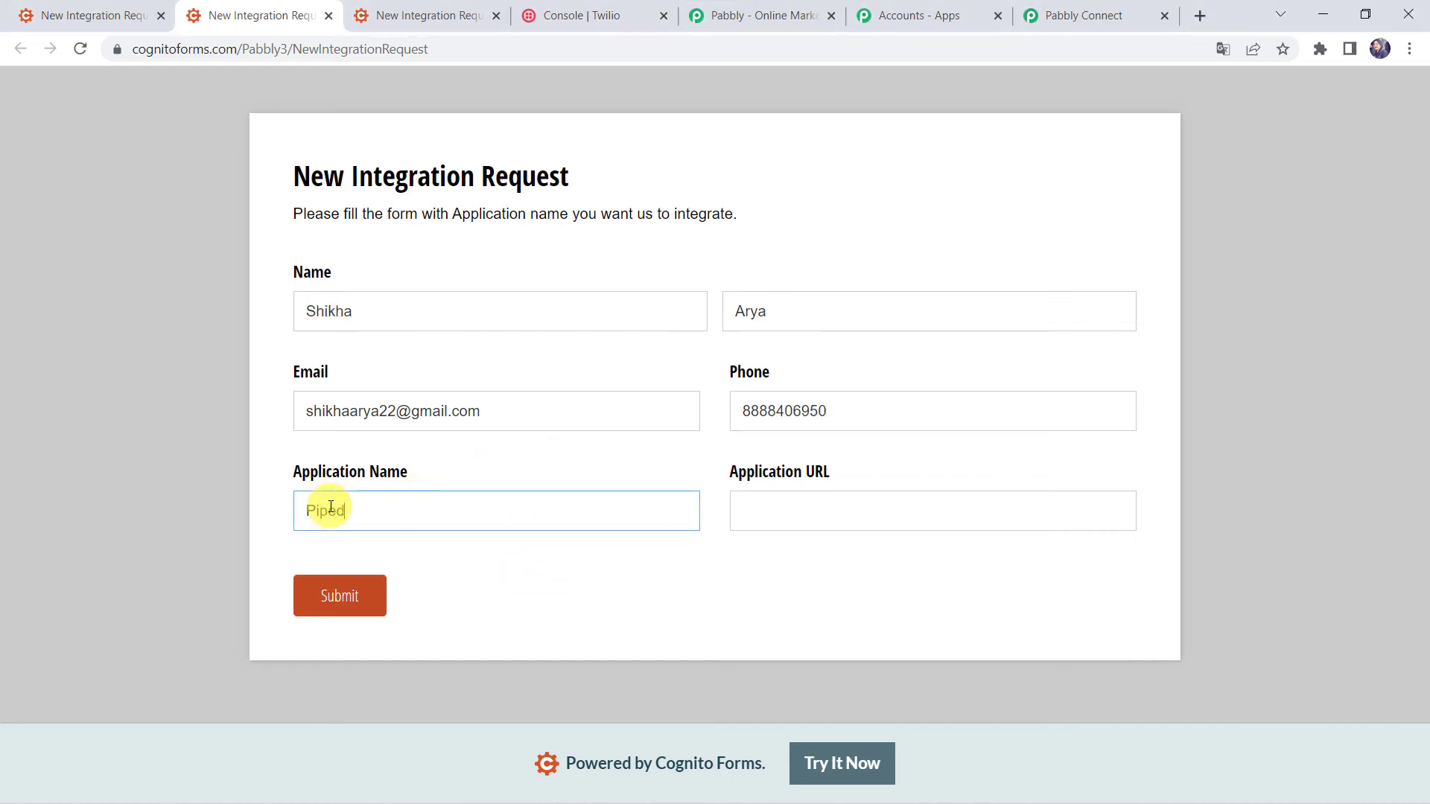
key("Tab")
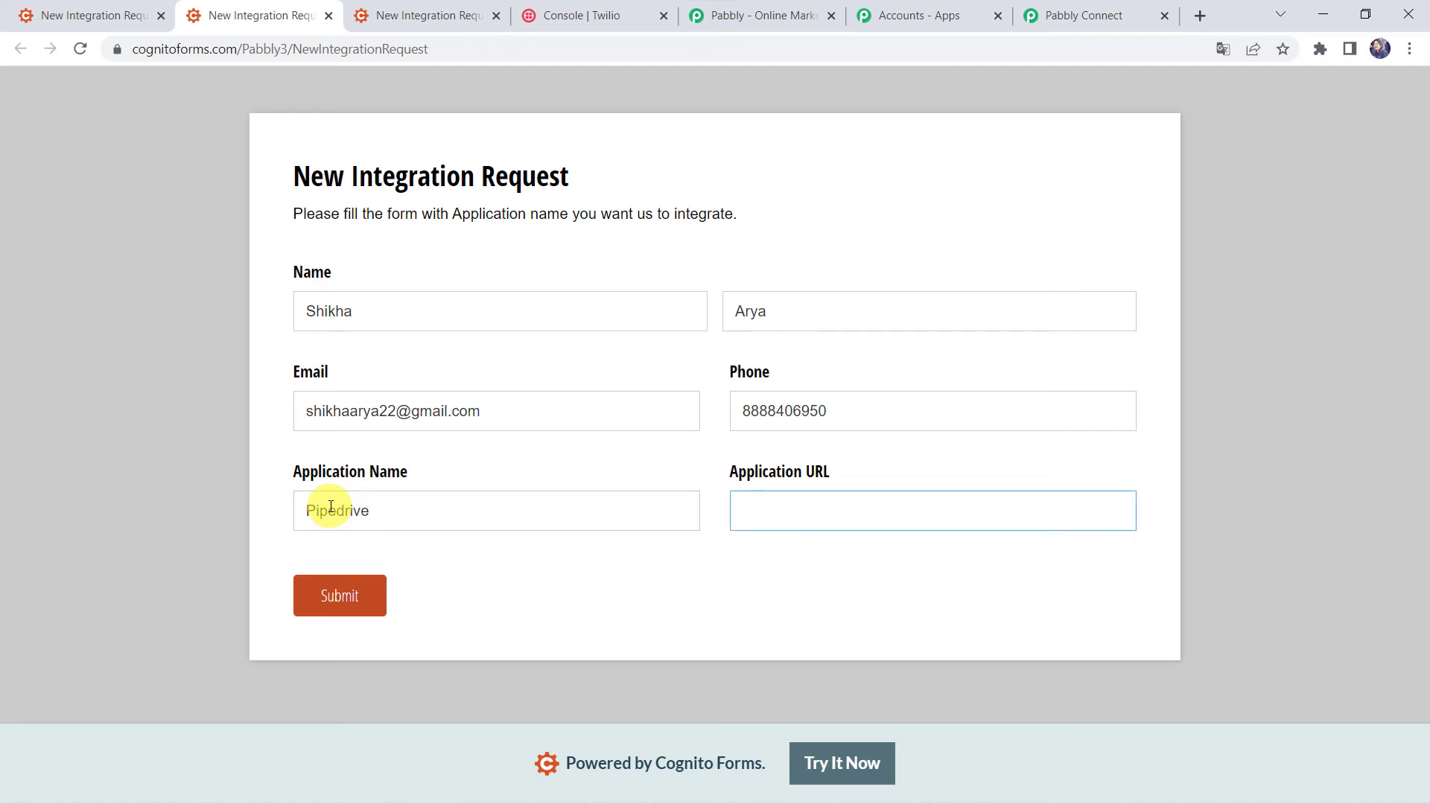
type("www.pipedrive.com")
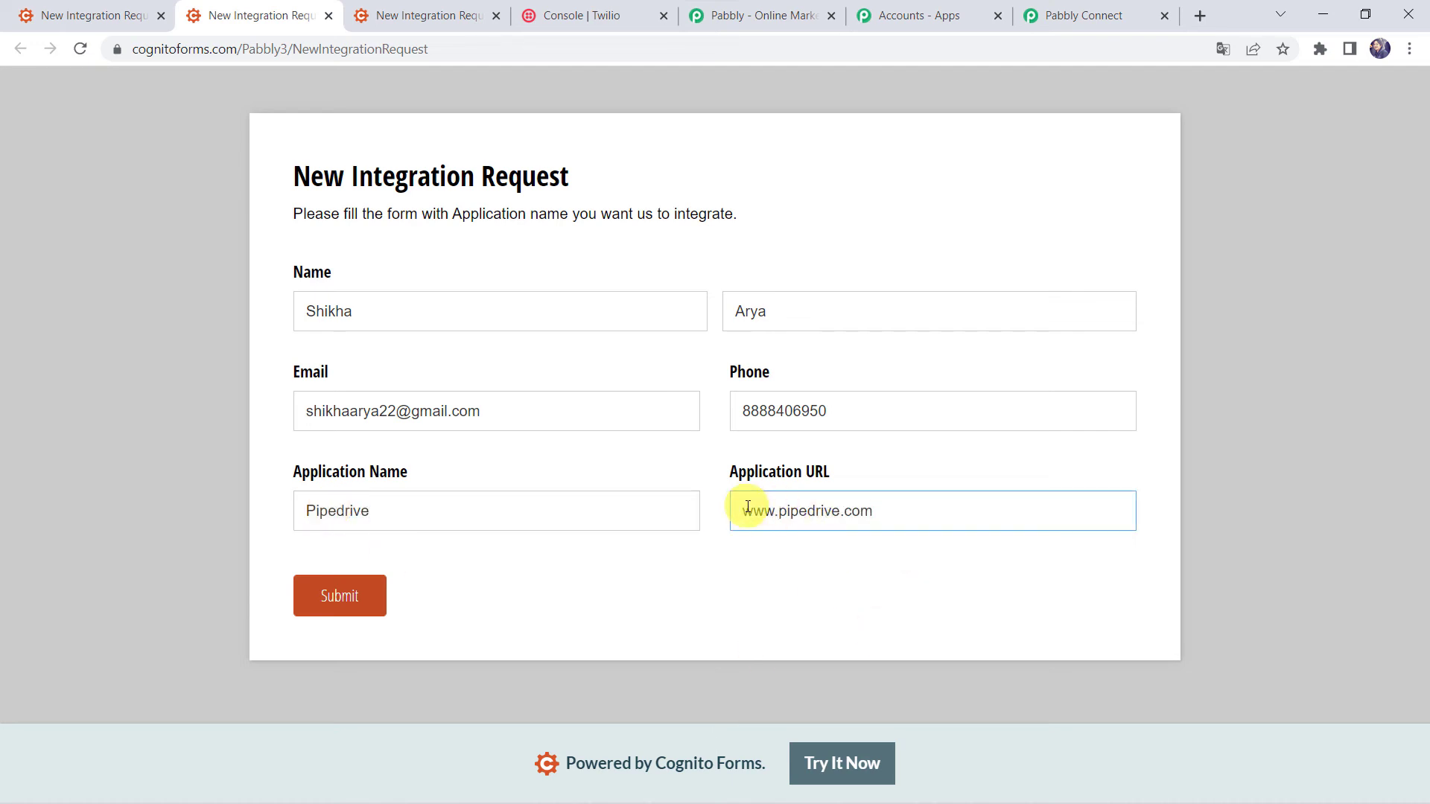
left_click(342, 593)
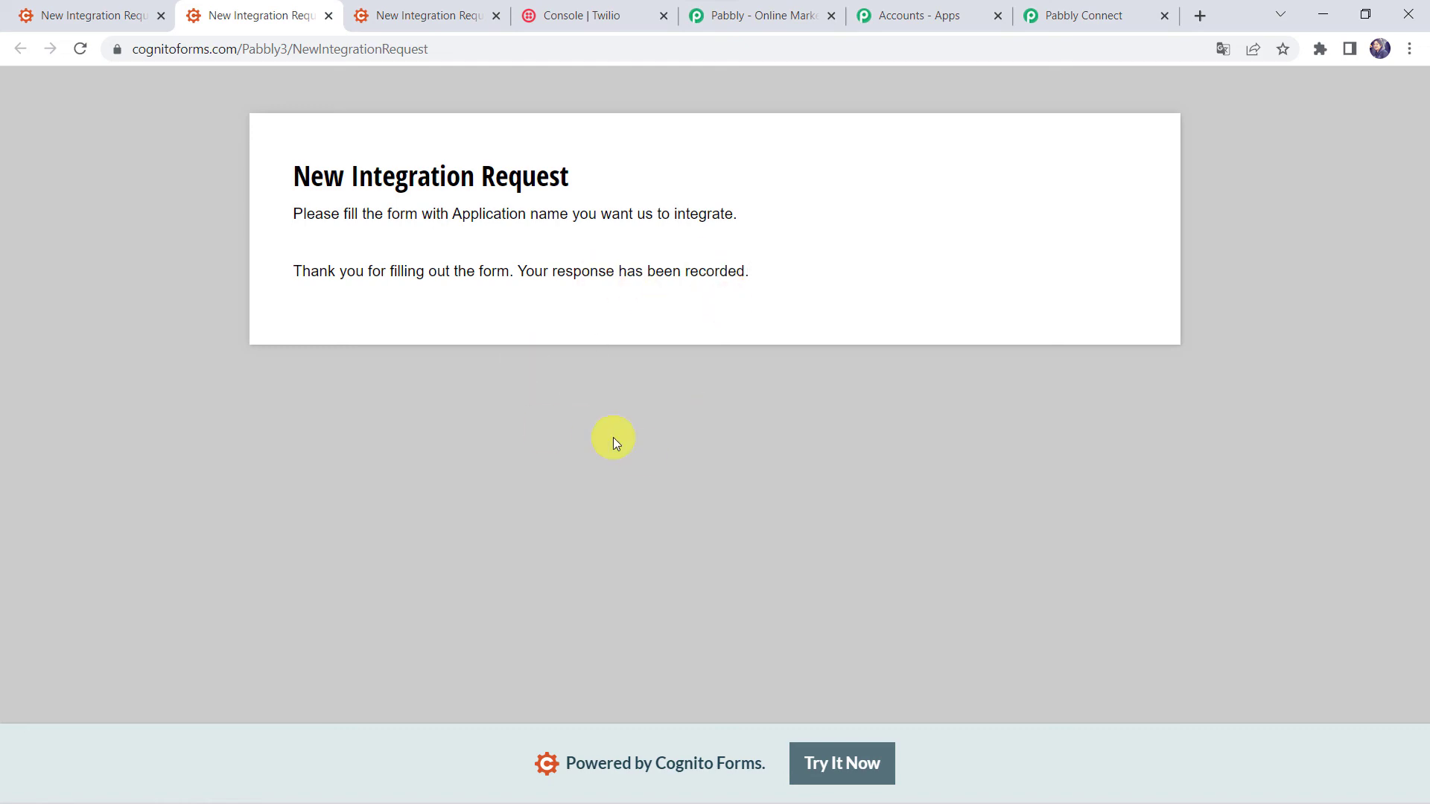
Open the new Twilio SMS confirming the Pipedrive integration request on the mirrored phone.
mouse_move(818, 791)
mouse_move(899, 782)
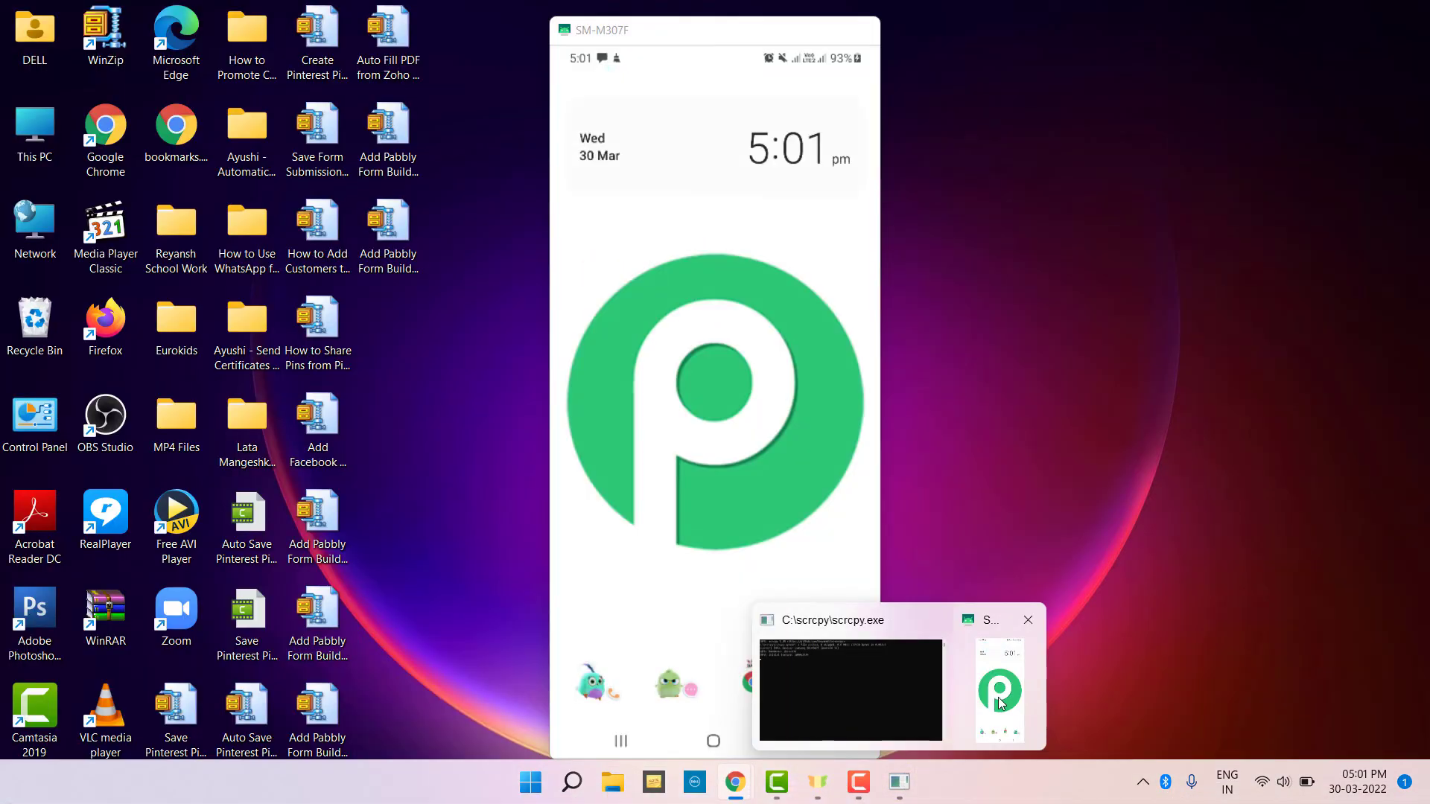
left_click(1001, 703)
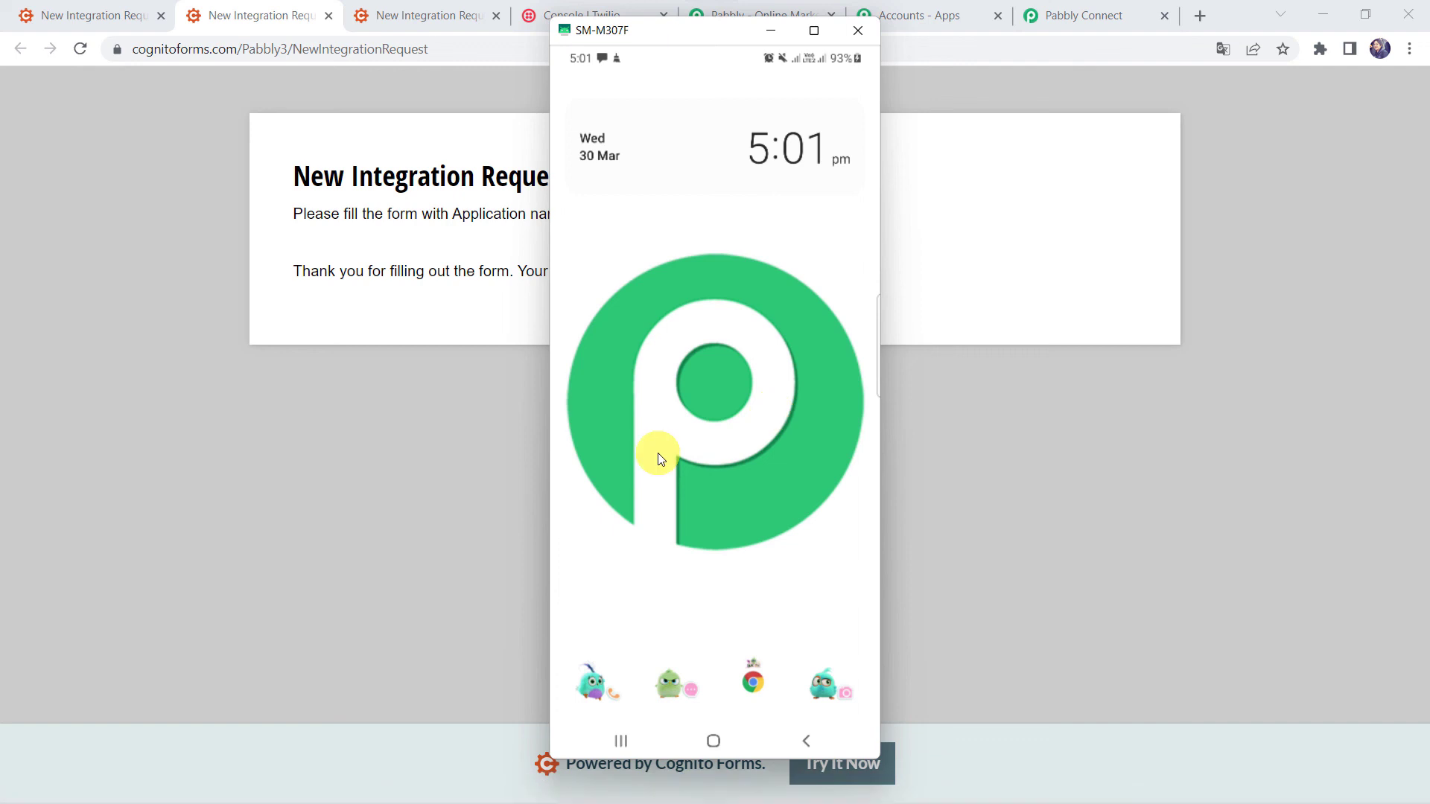
left_click(601, 57)
left_click(602, 56)
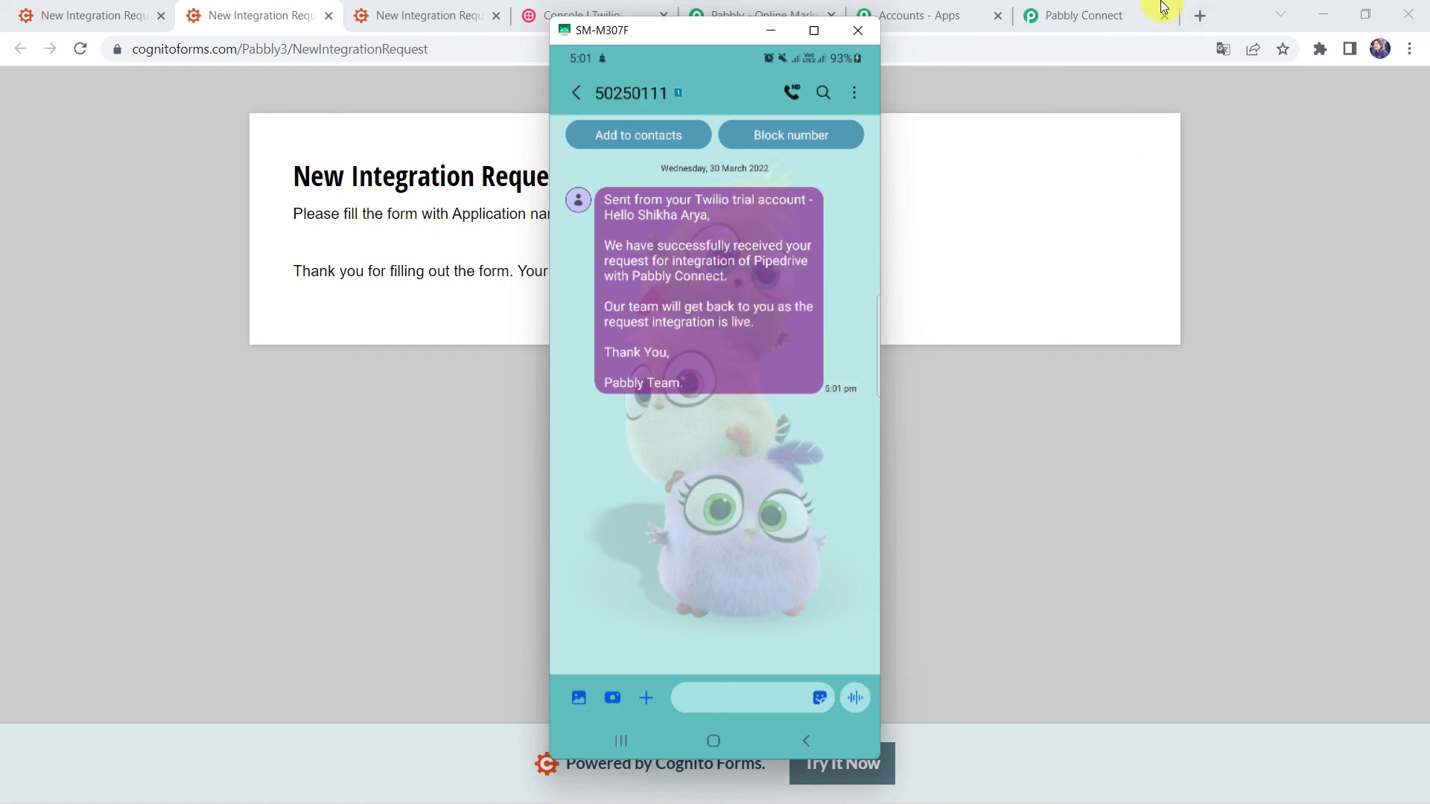
Collapse the Twilio send SMS action and the Cognito Forms trigger in the Pabbly Connect workflow.
left_click(1117, 9)
scroll(673, 167, "up", 5)
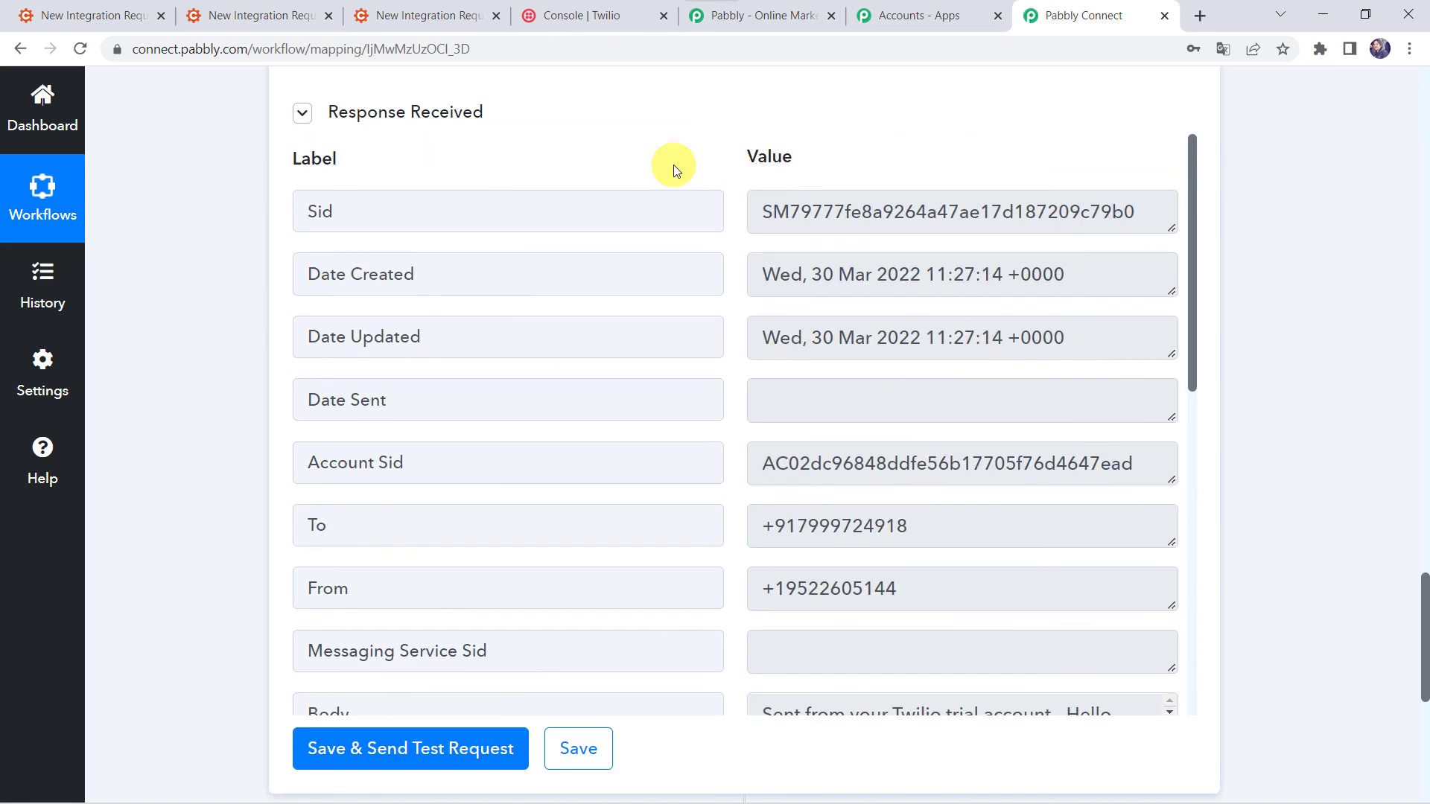
scroll(673, 164, "up", 10)
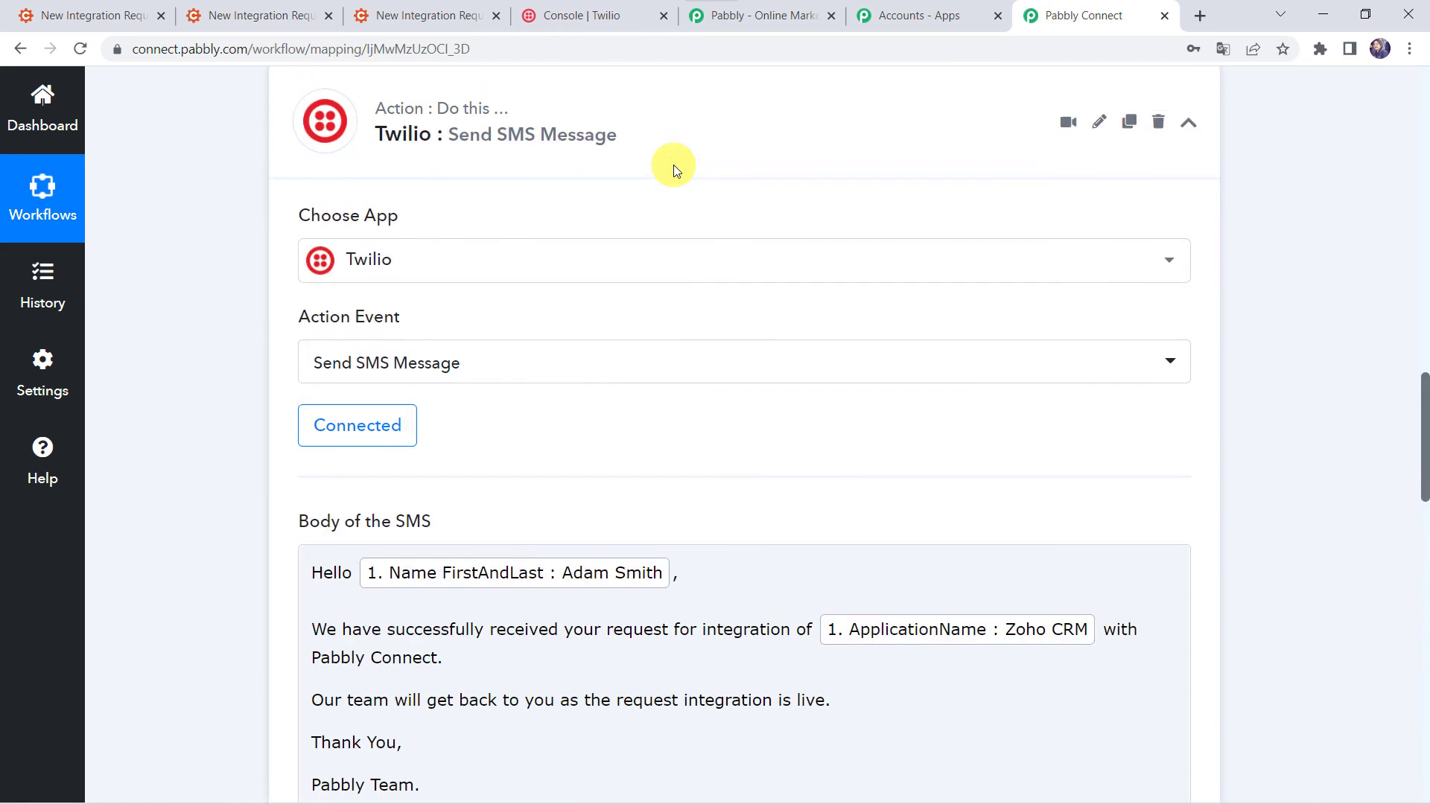
left_click(700, 95)
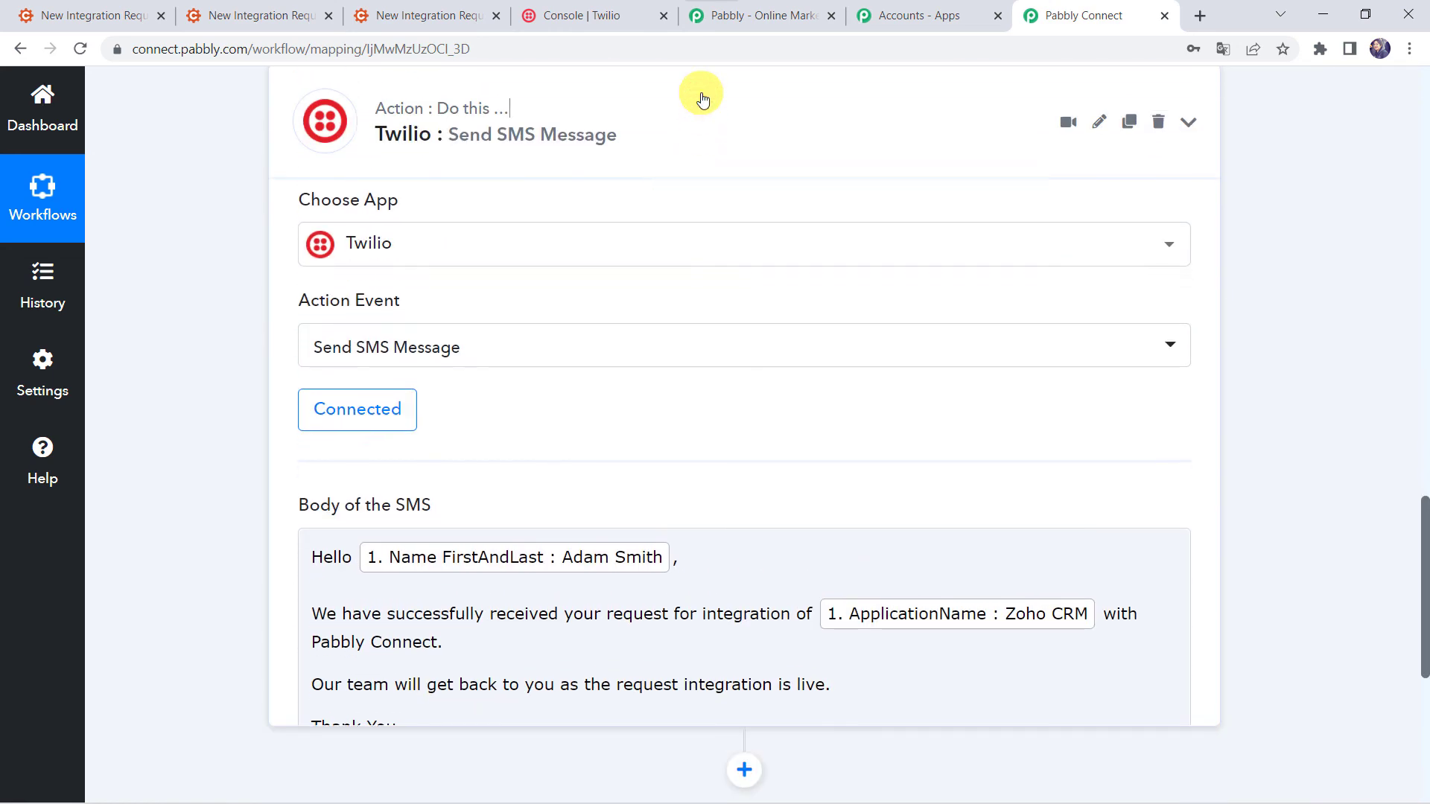
scroll(702, 97, "up", 10)
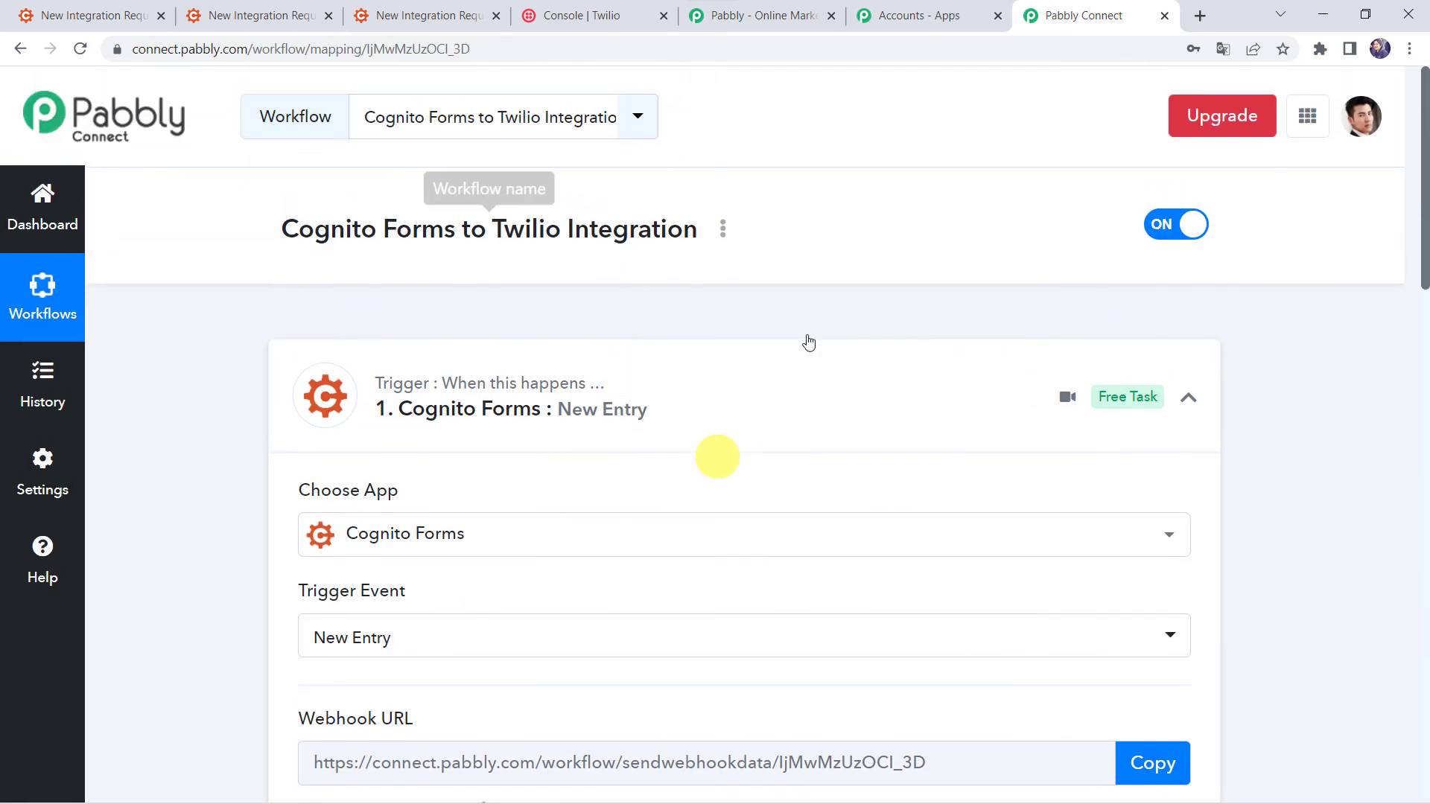
left_click(651, 427)
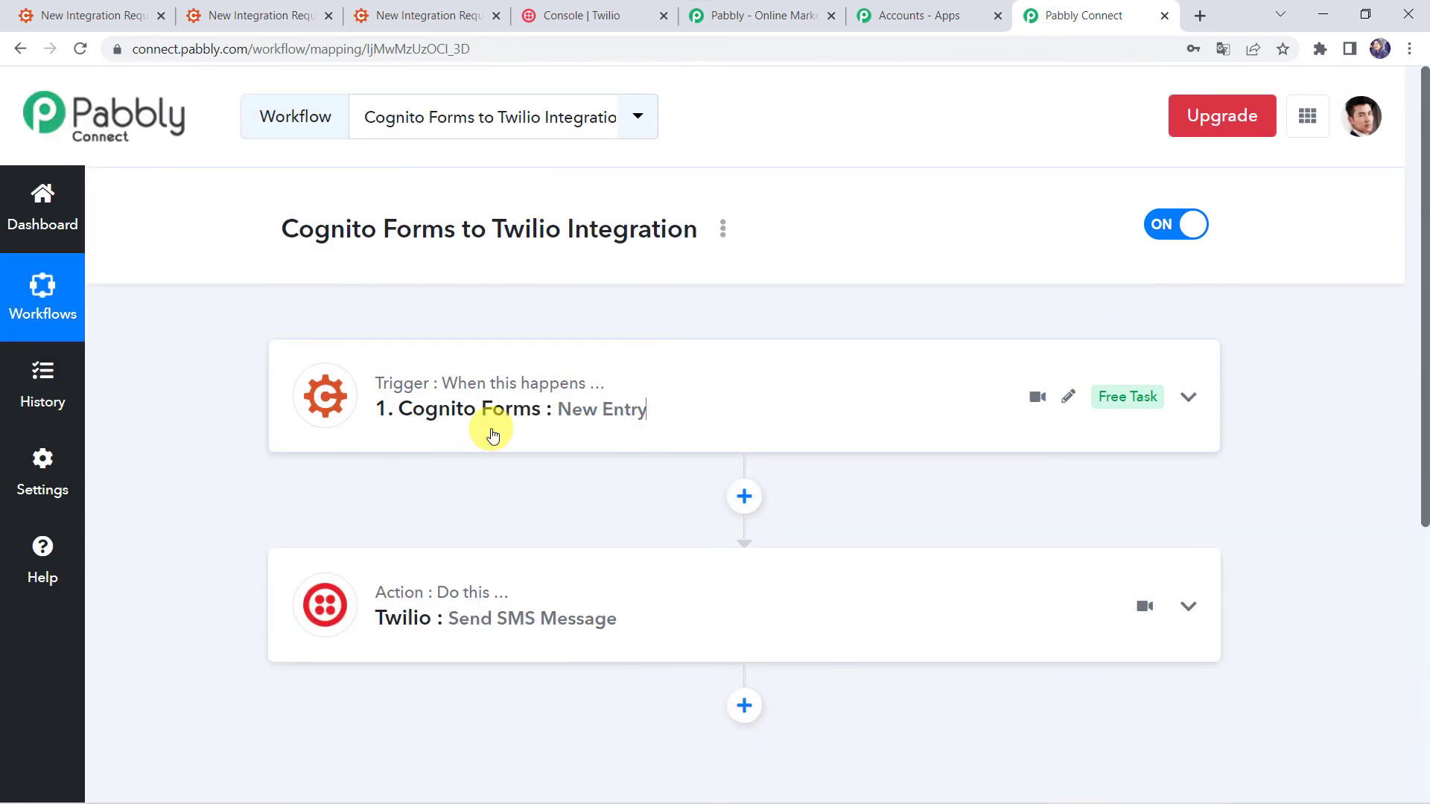